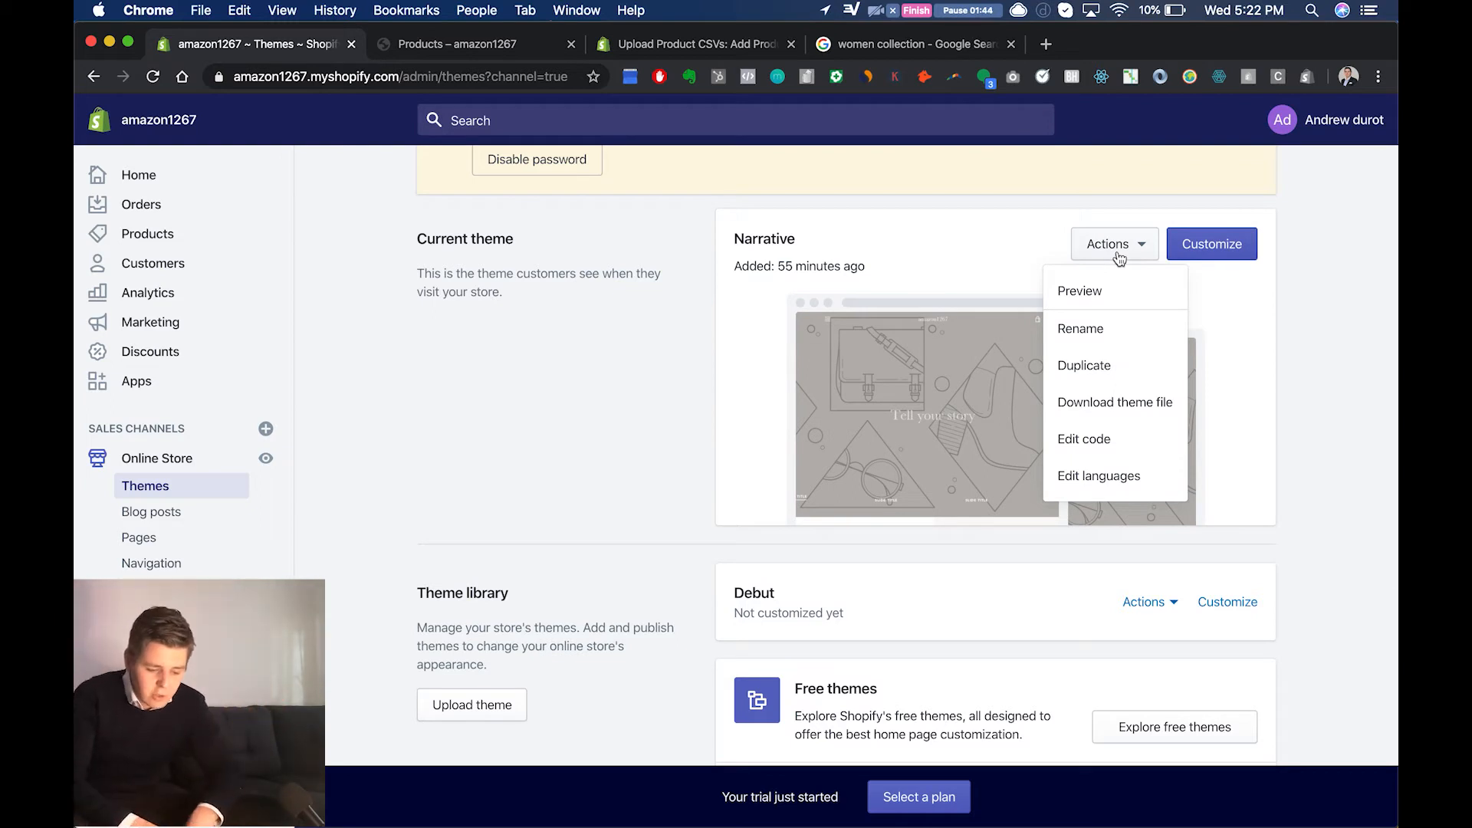
Step: Duplicate the current Narrative theme and open its copy in the theme library for customizing
left_click(1128, 384)
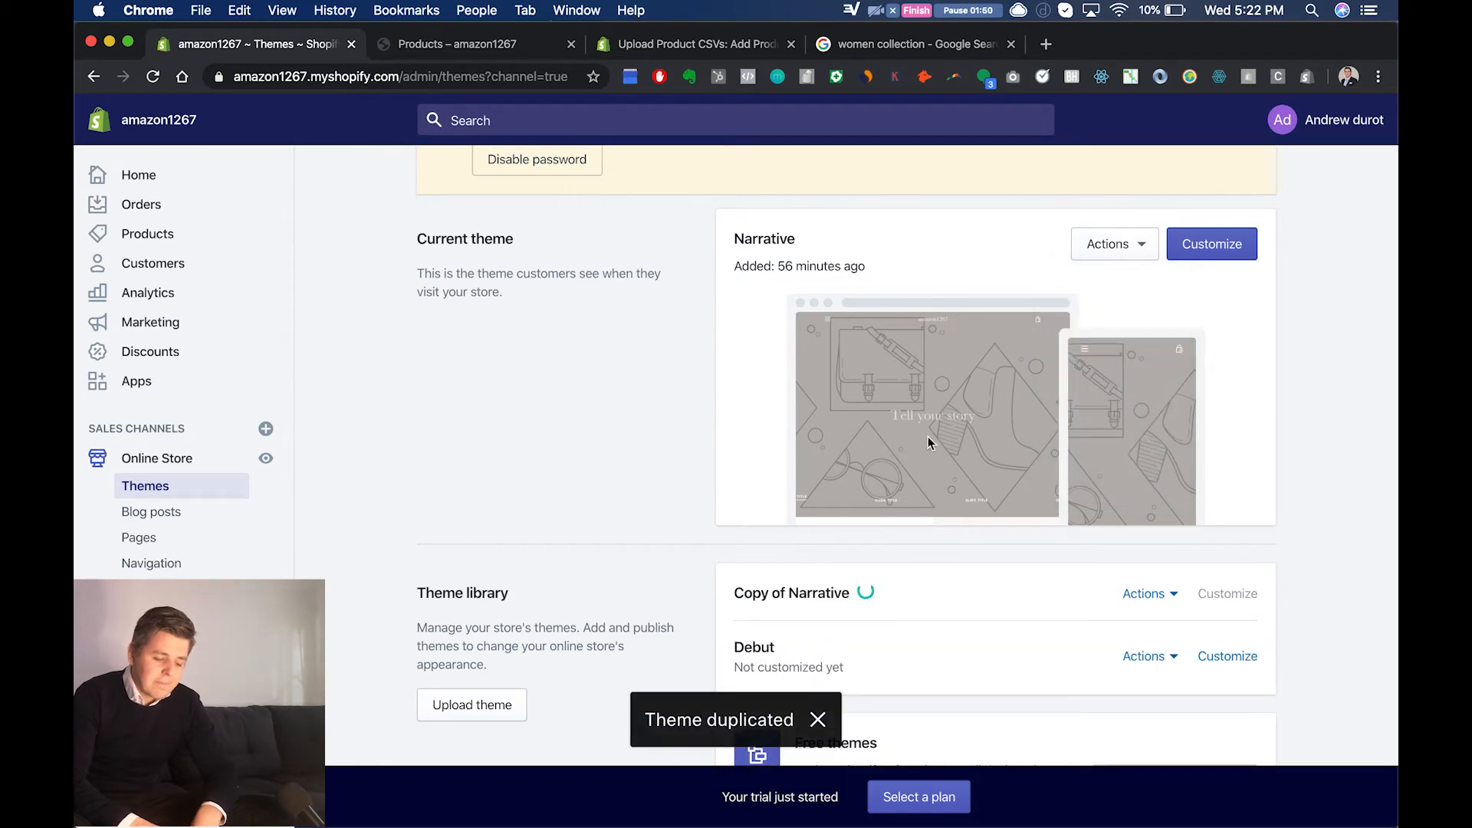
scroll(928, 436, "down", 1)
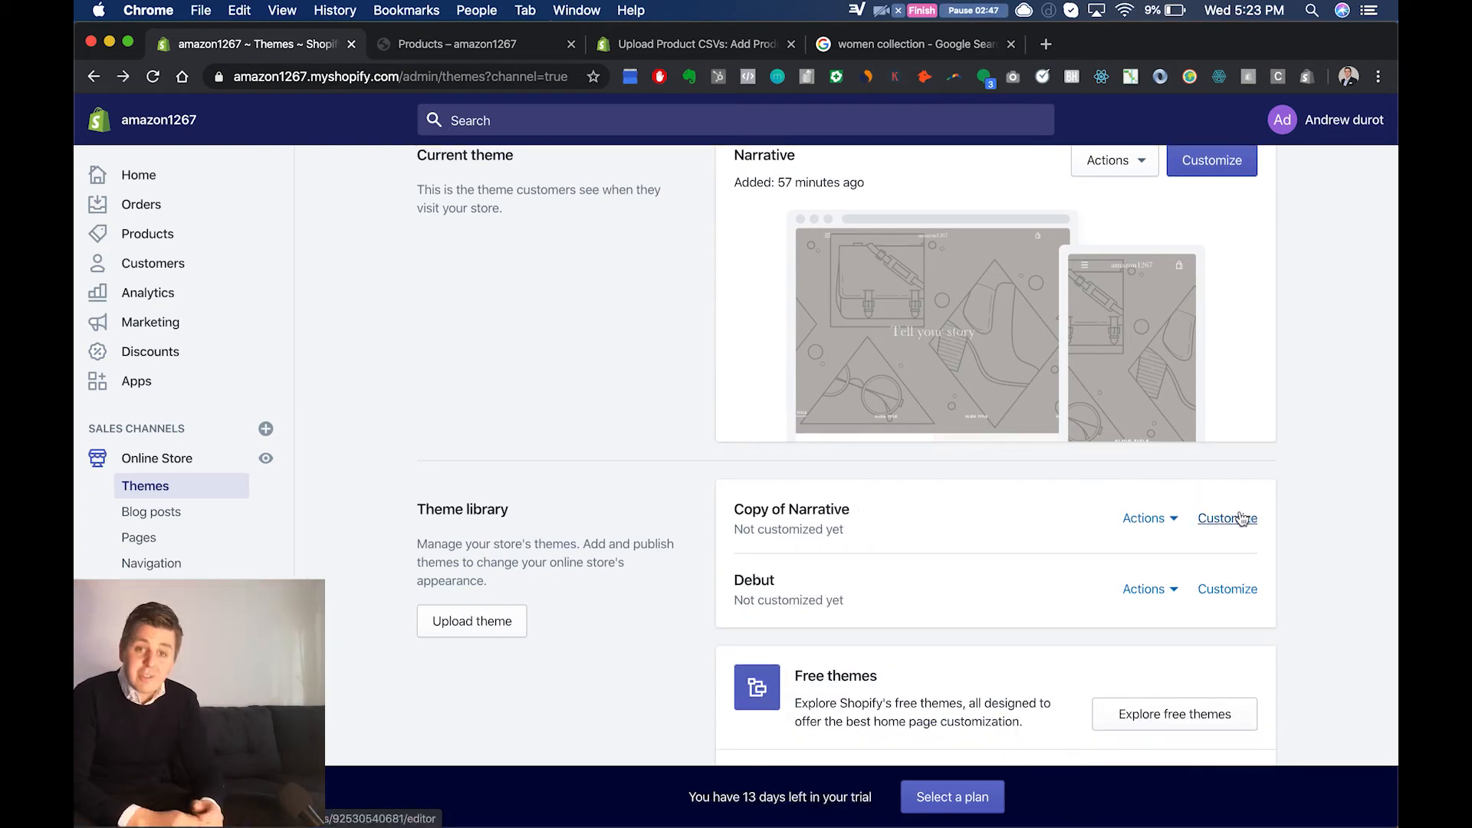
left_click(1240, 518)
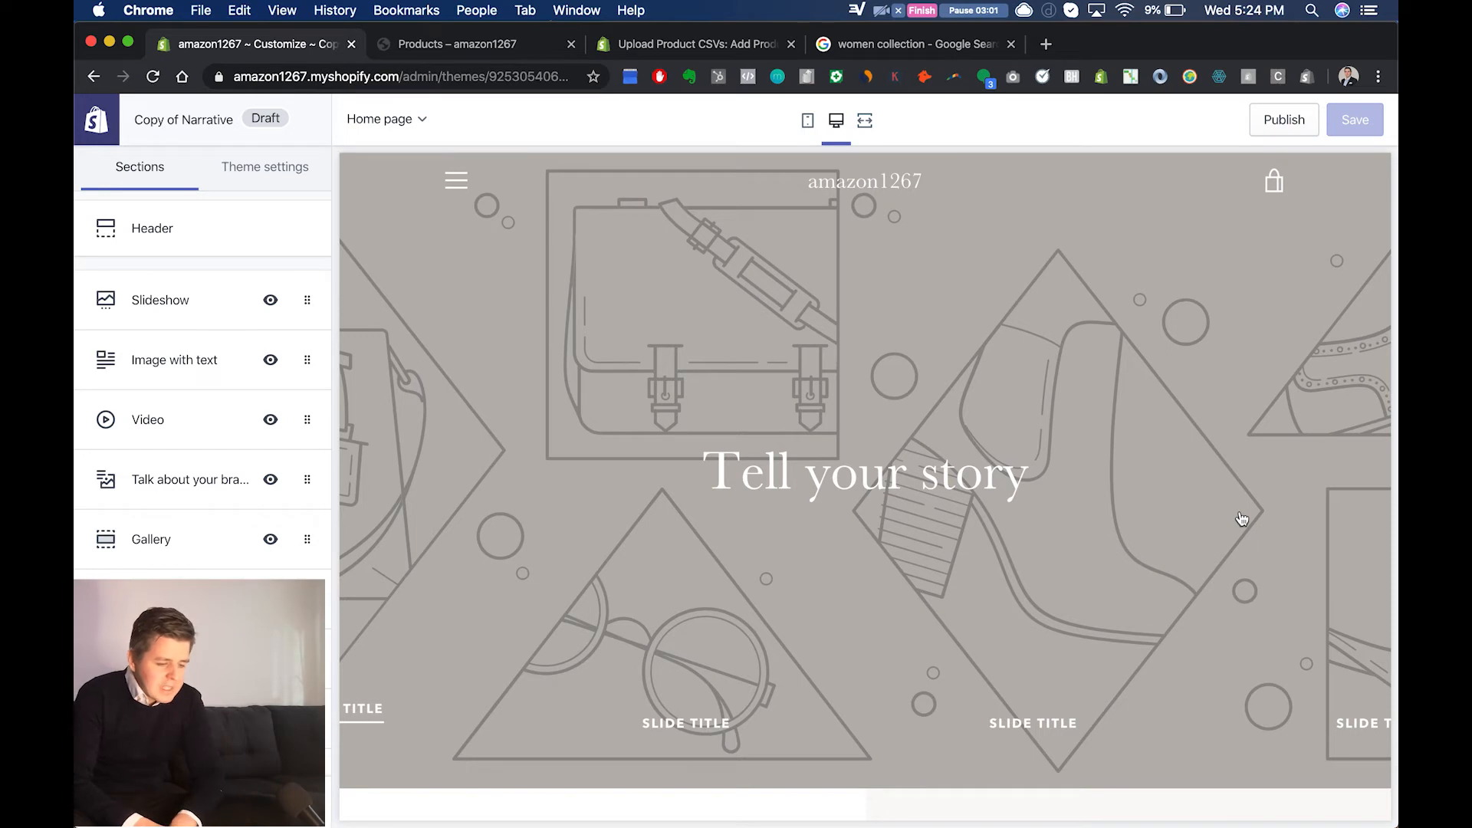
Step: Examine the draft home page's sections from the slideshow down to the product showcase, comparing them with the section list
scroll(857, 525, "down", 5)
scroll(857, 526, "down", 20)
scroll(857, 529, "down", 10)
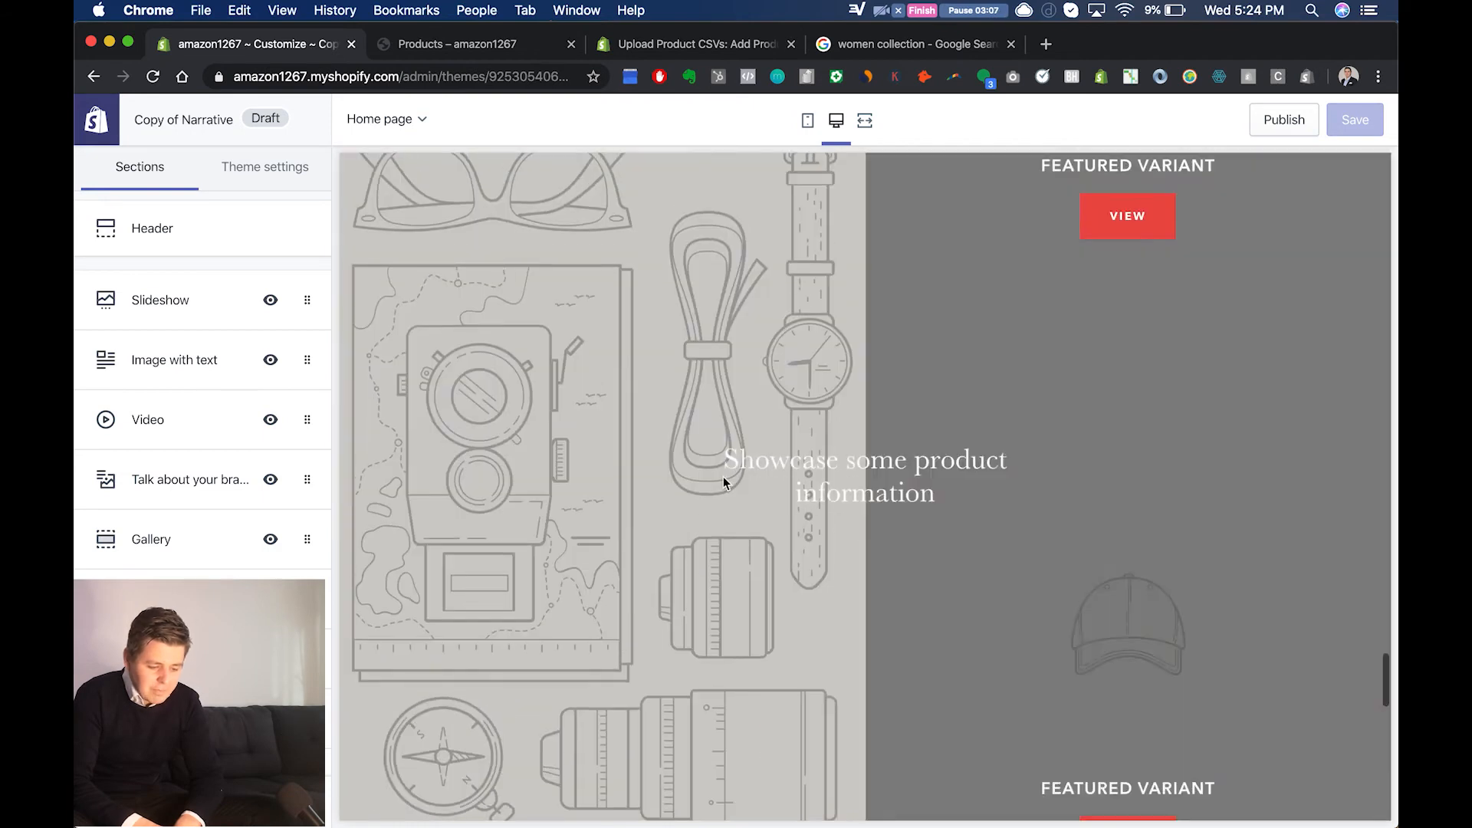
scroll(599, 518, "down", 10)
scroll(625, 518, "down", 5)
scroll(624, 518, "up", 15)
scroll(625, 521, "up", 15)
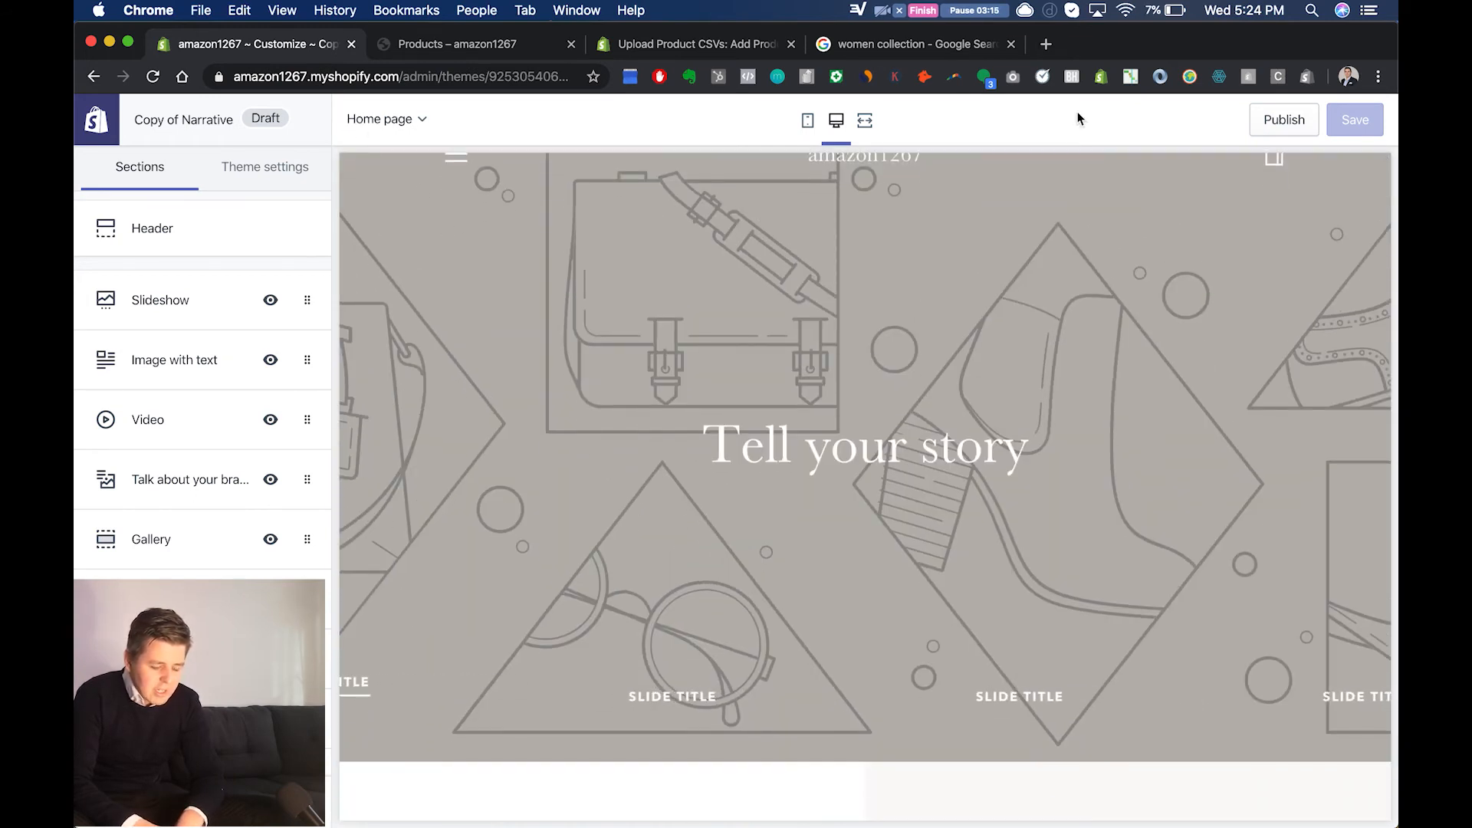
scroll(963, 299, "down", 6)
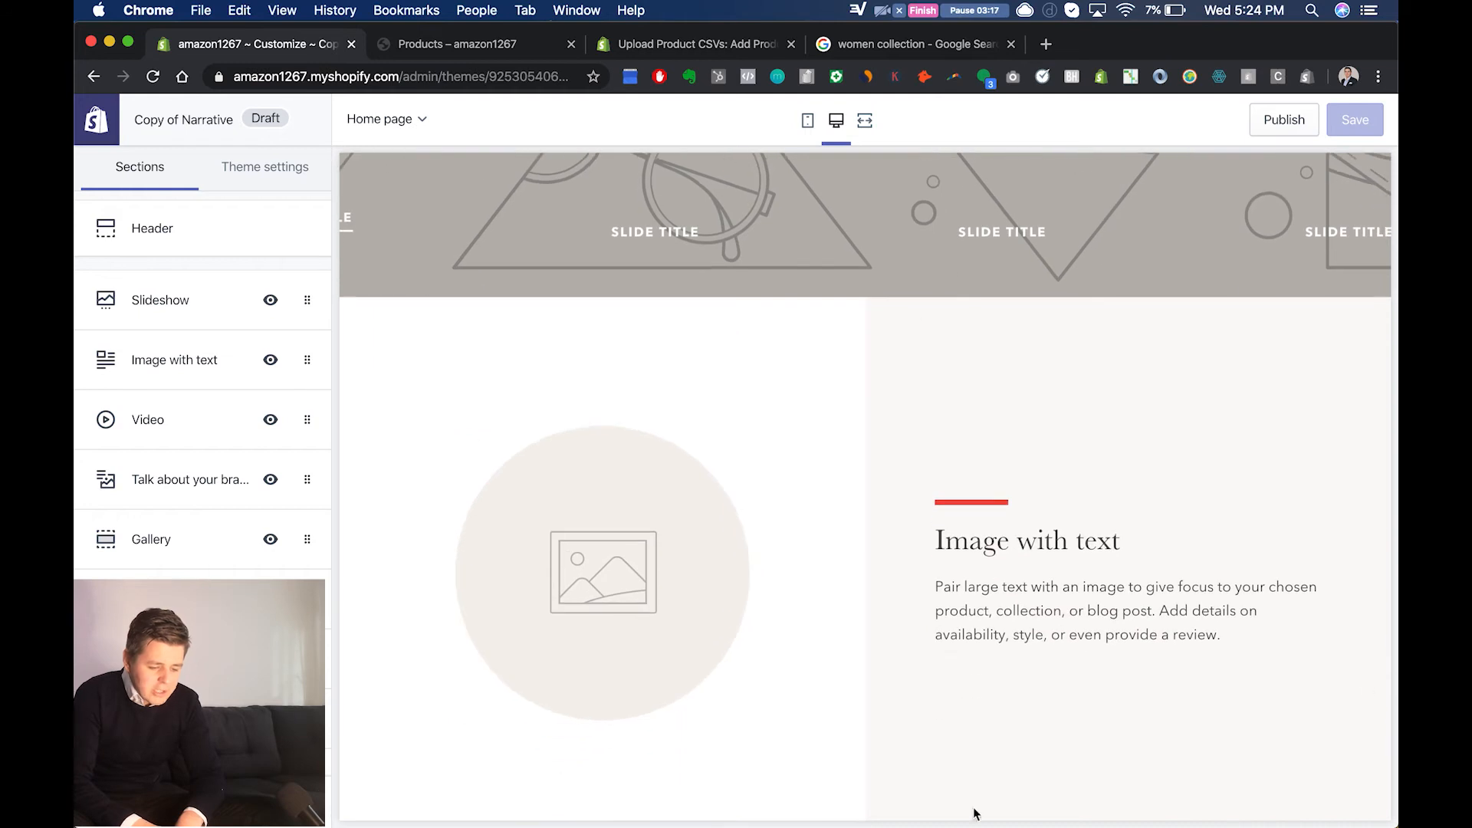
scroll(1051, 371, "down", 6)
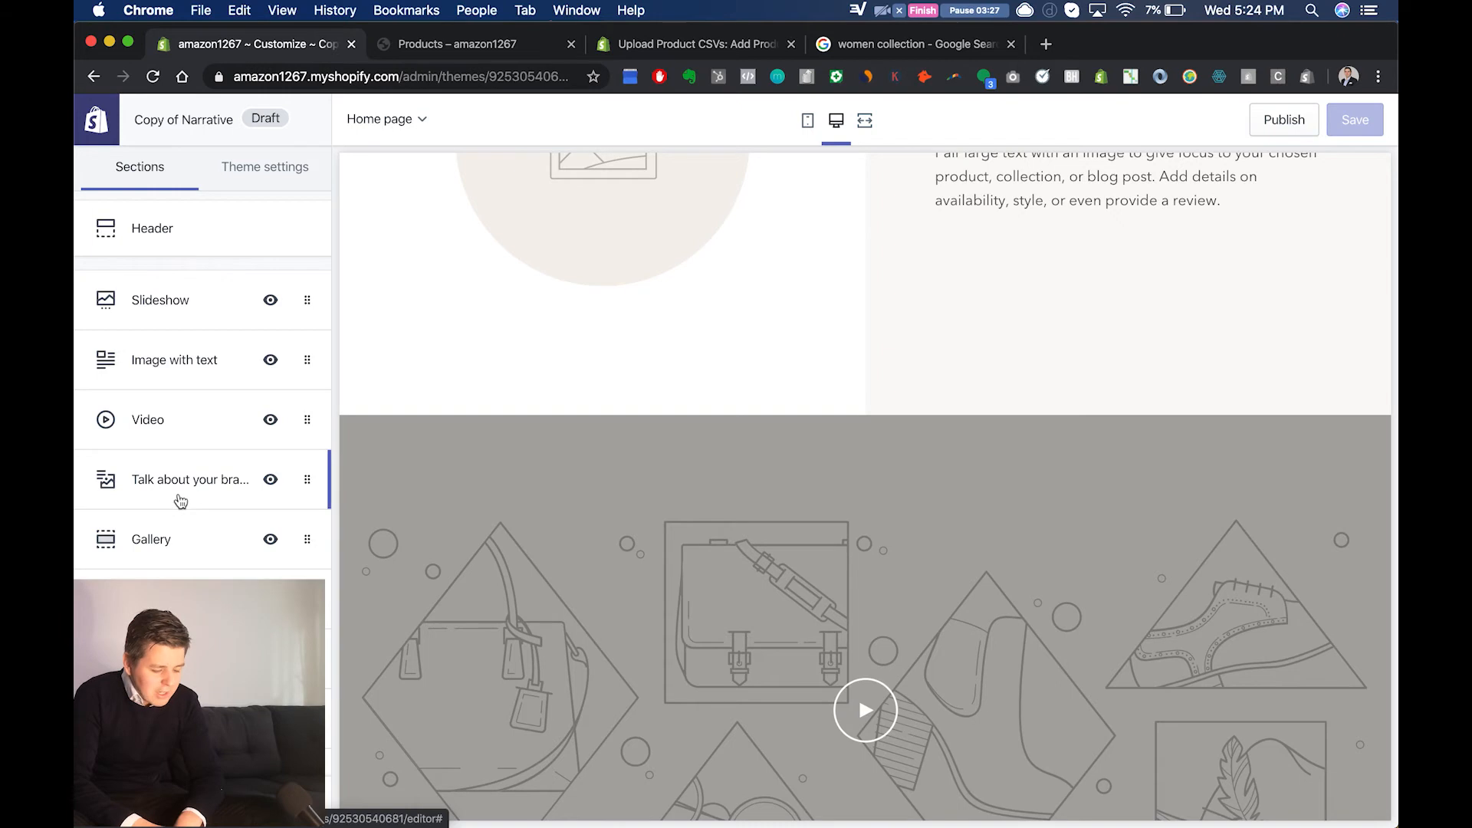
scroll(653, 466, "down", 3)
scroll(654, 469, "down", 8)
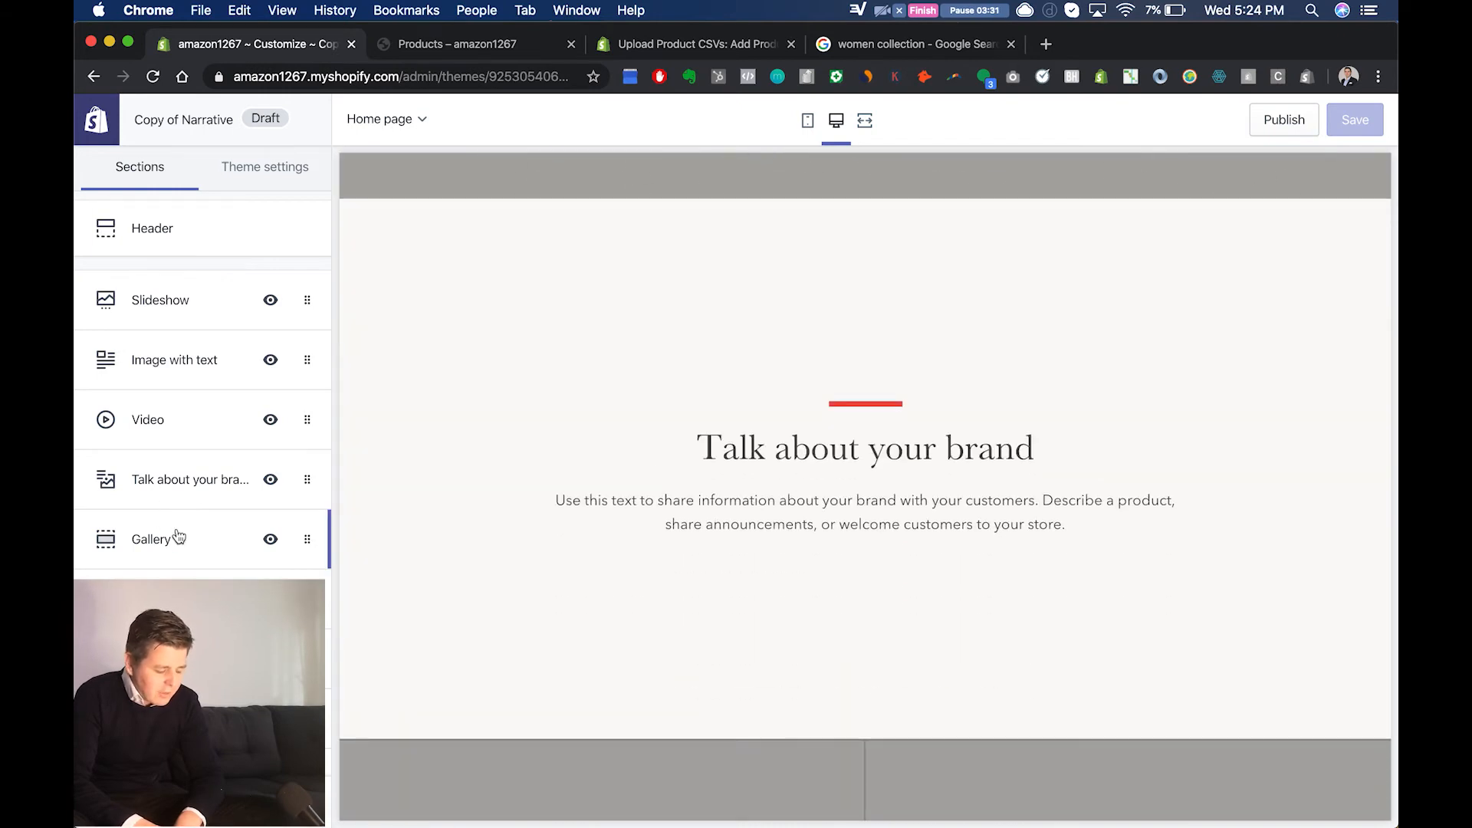
scroll(637, 586, "down", 2)
scroll(637, 583, "down", 5)
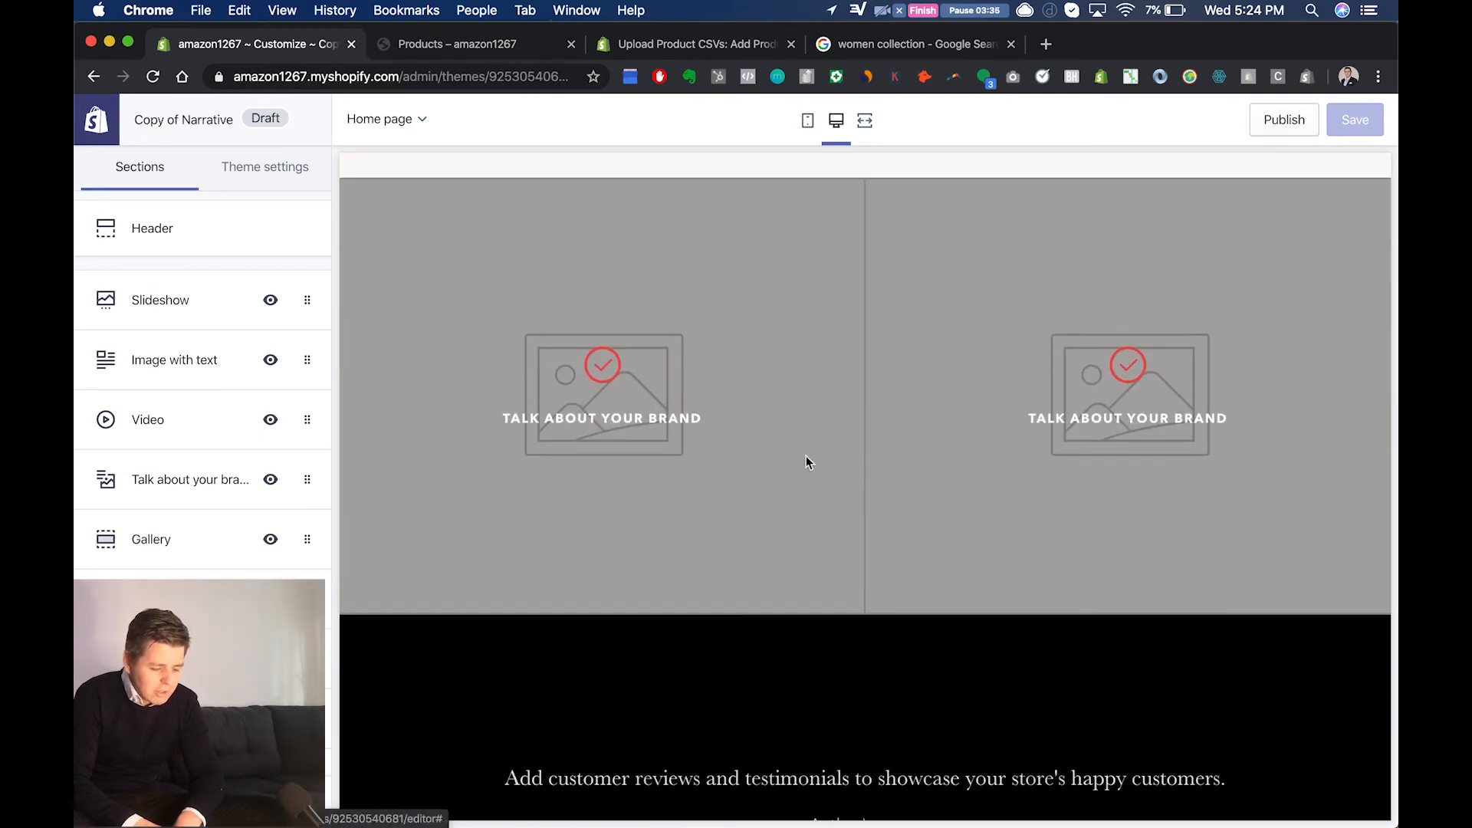
scroll(805, 460, "down", 4)
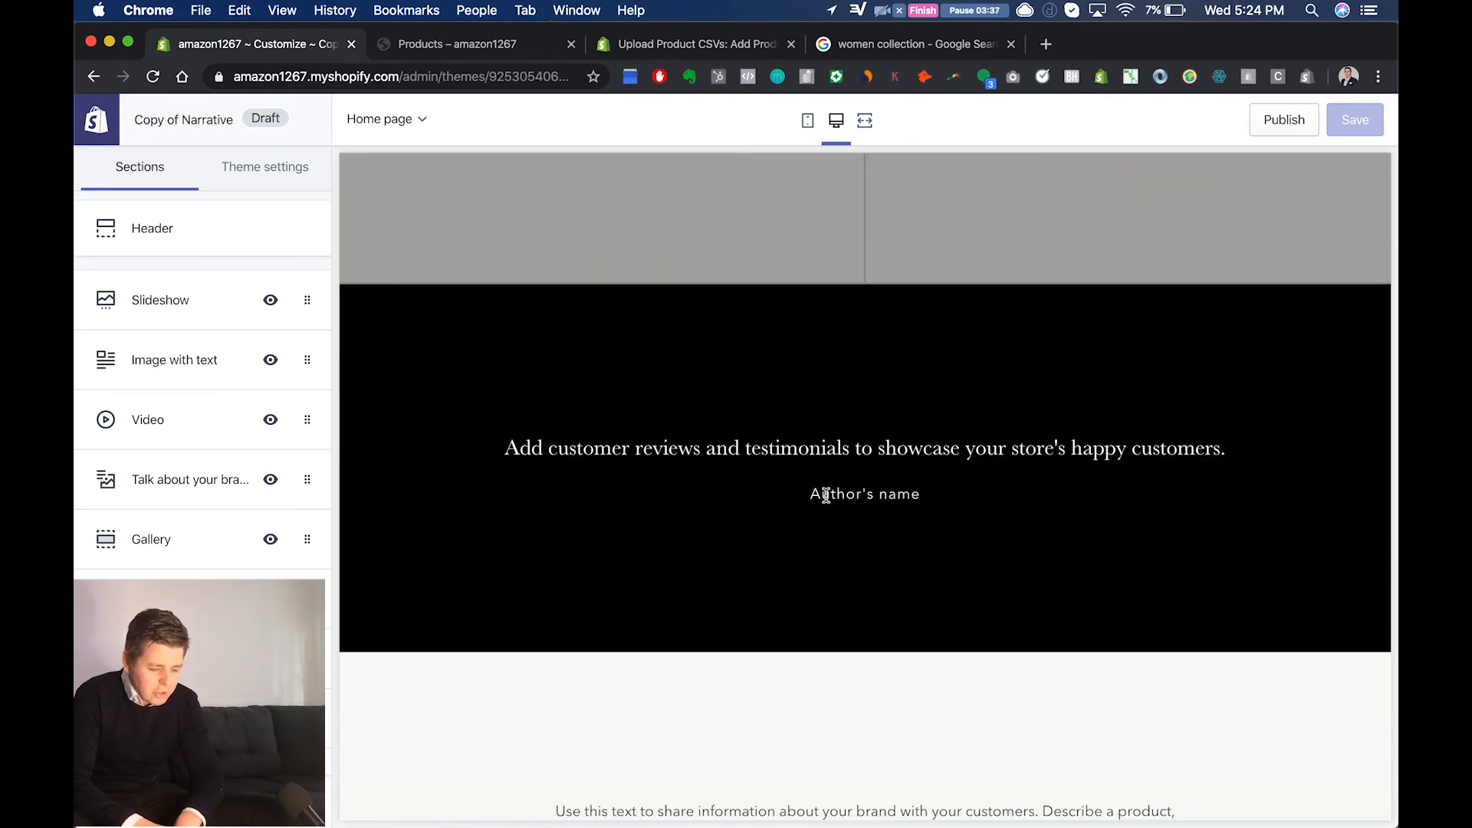
scroll(885, 497, "down", 5)
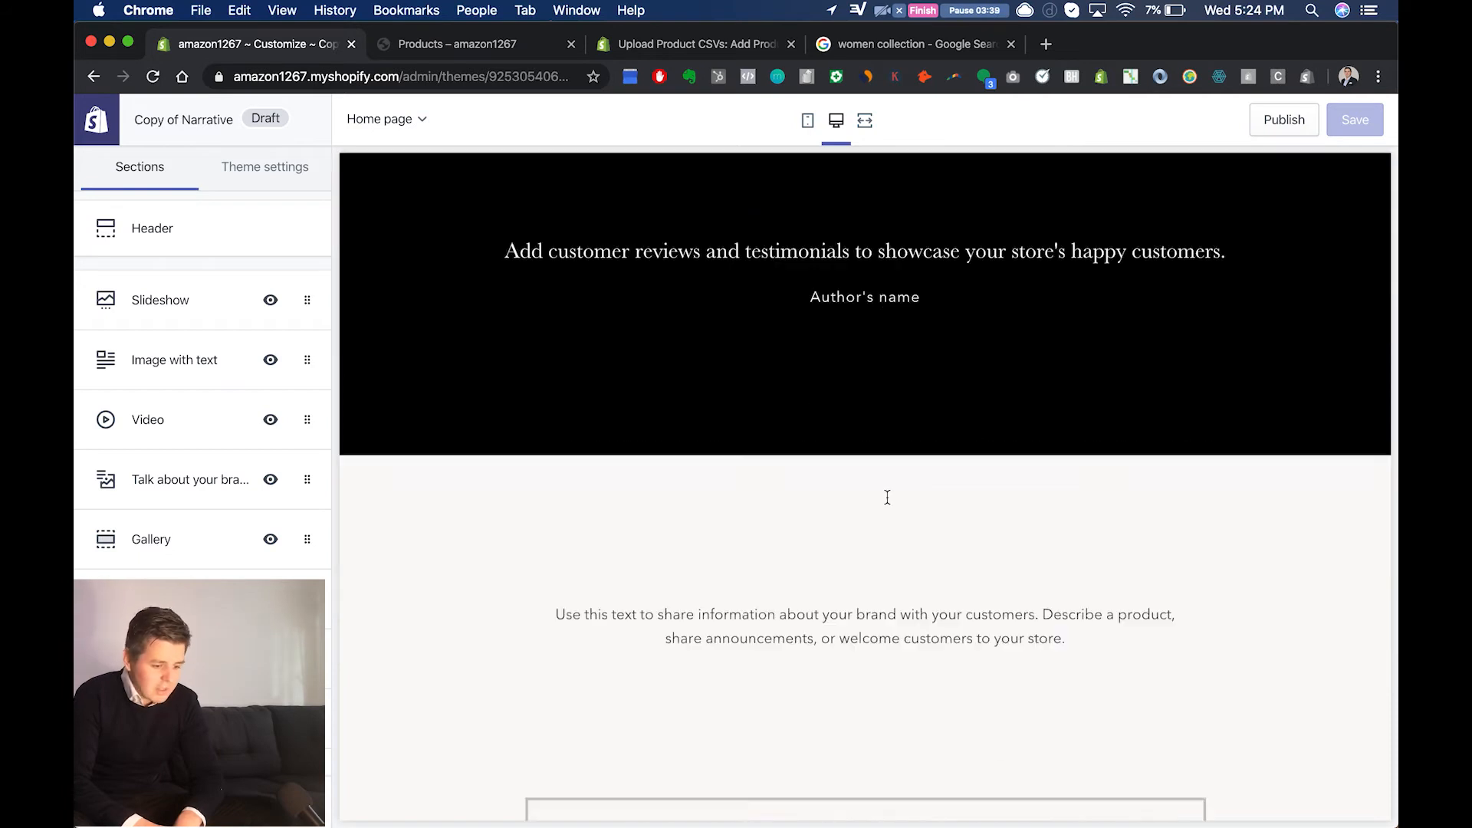
scroll(598, 499, "down", 1)
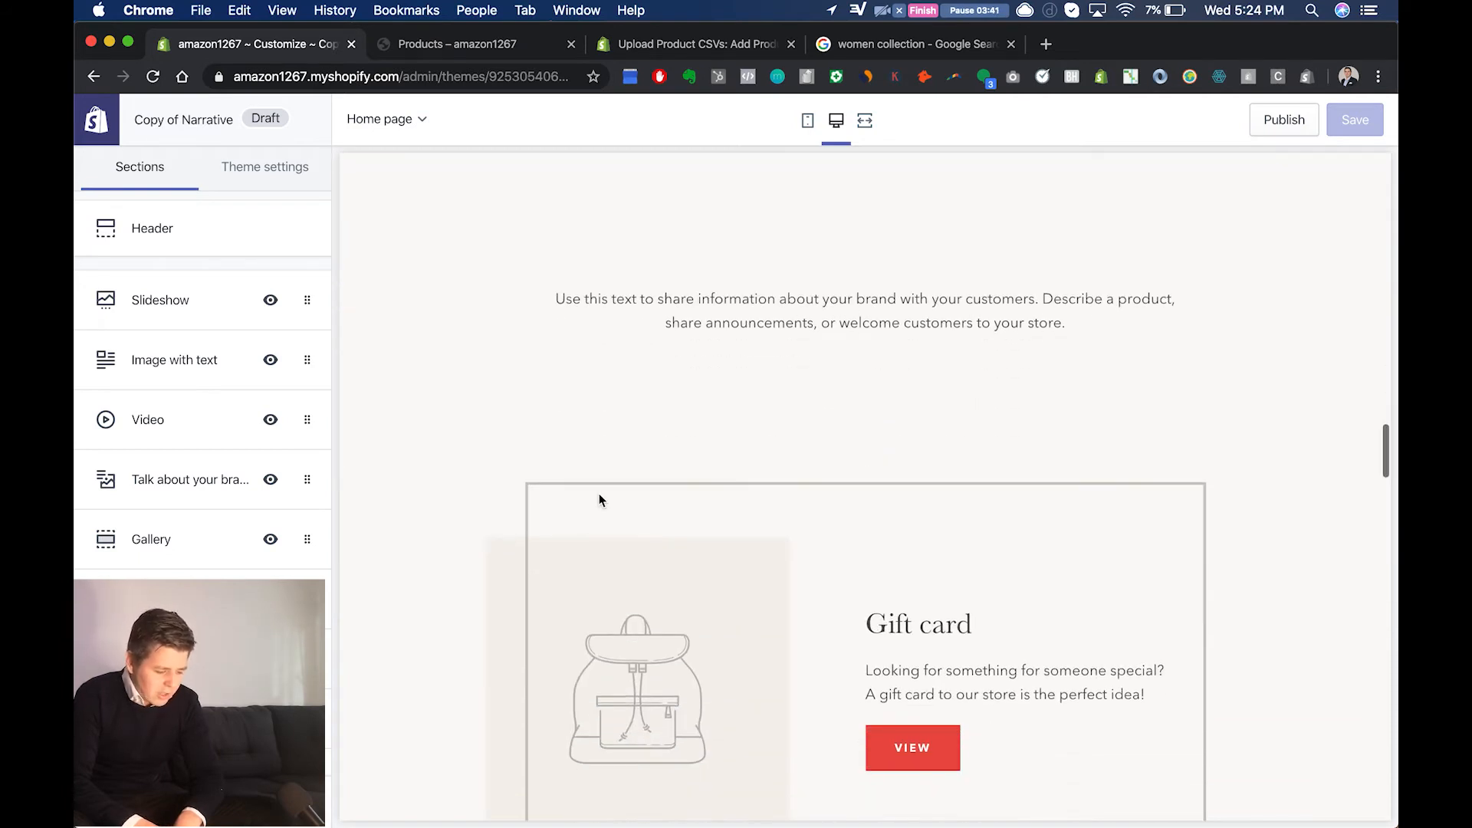
scroll(613, 470, "down", 4)
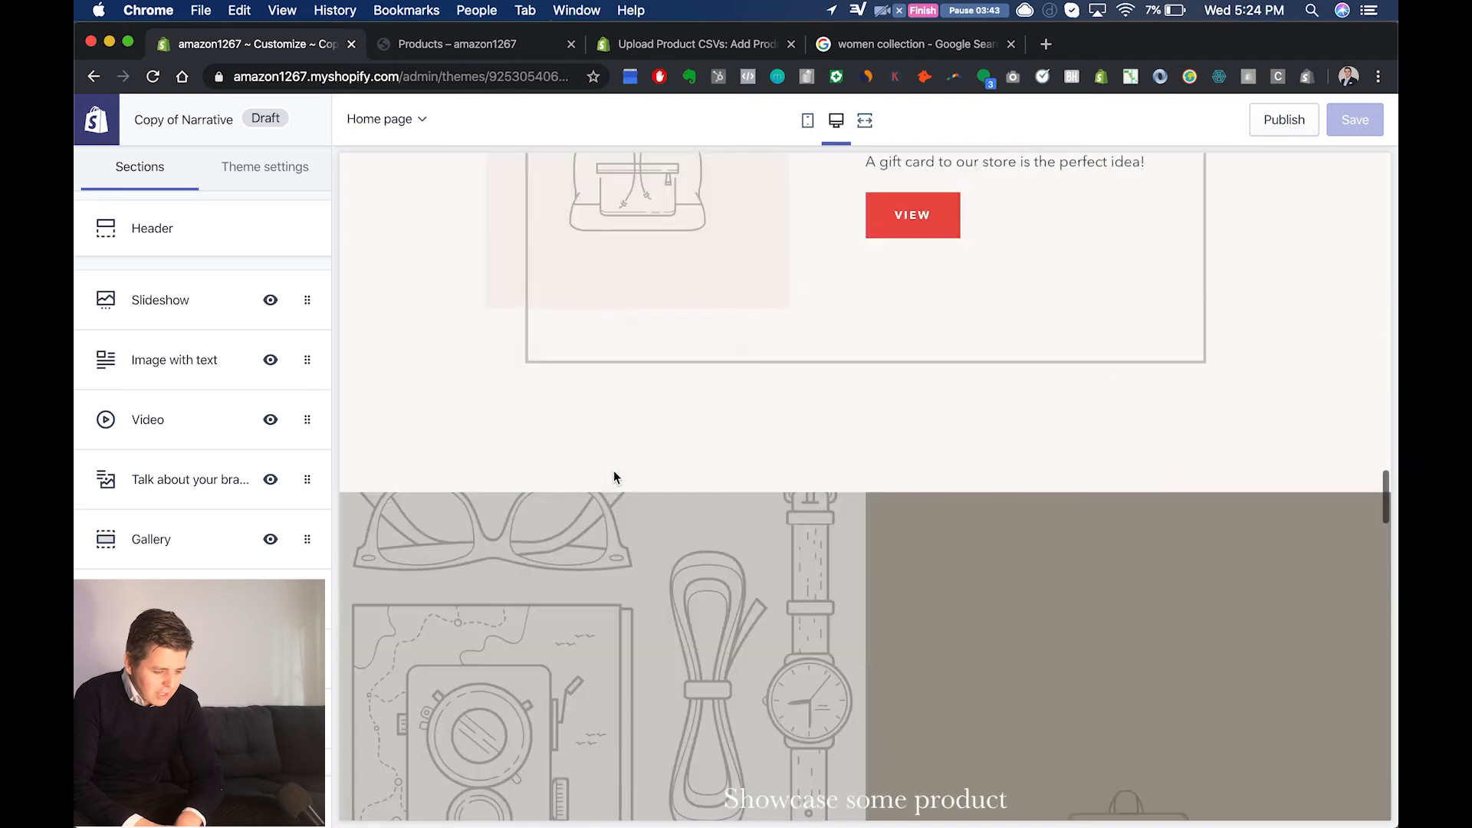
scroll(614, 470, "up", 20)
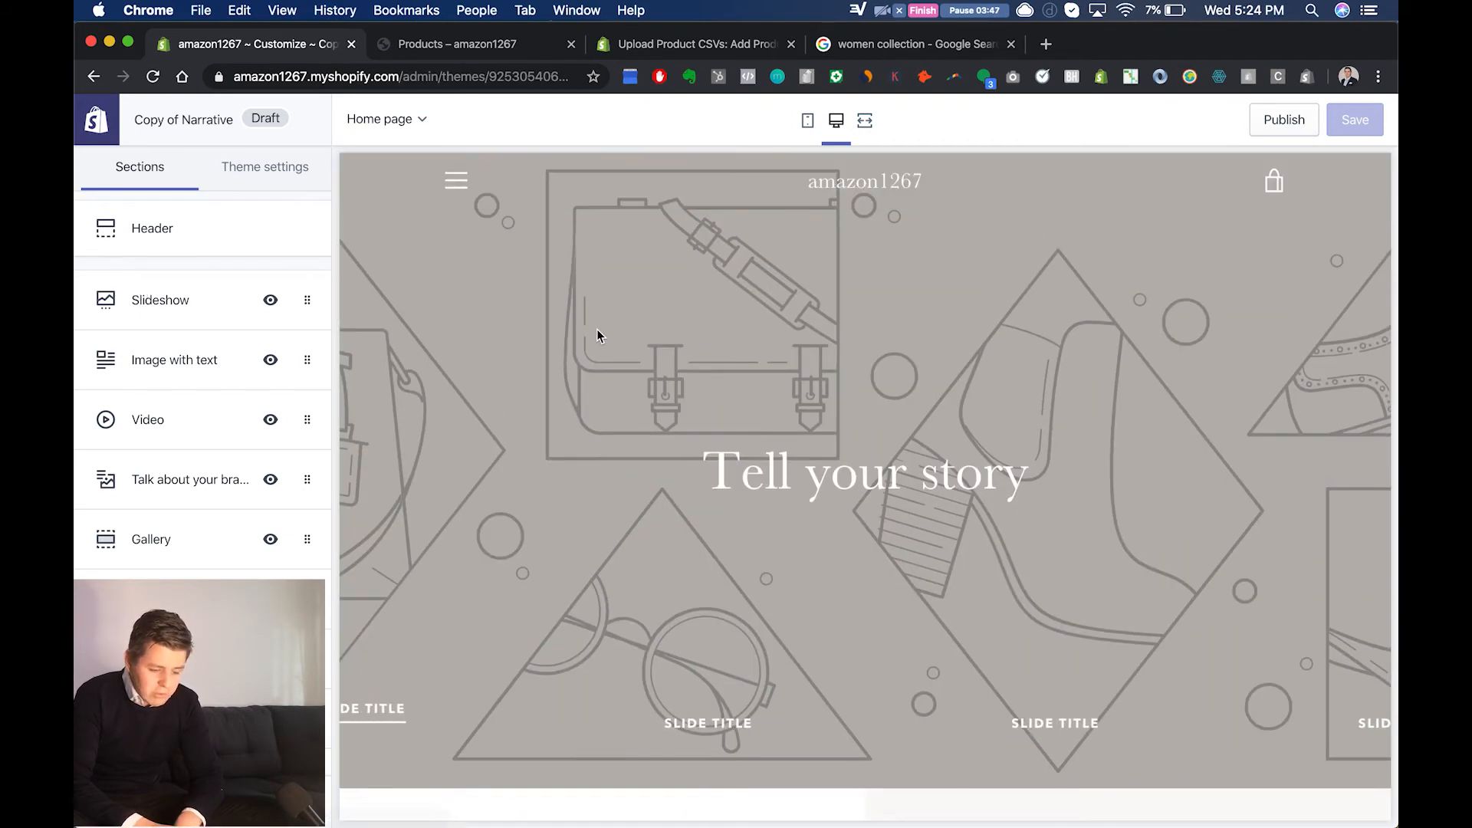
Step: Set the slide height of the Slideshow section to Adapt to first slide, keeping Center buttons enabled
left_click(182, 320)
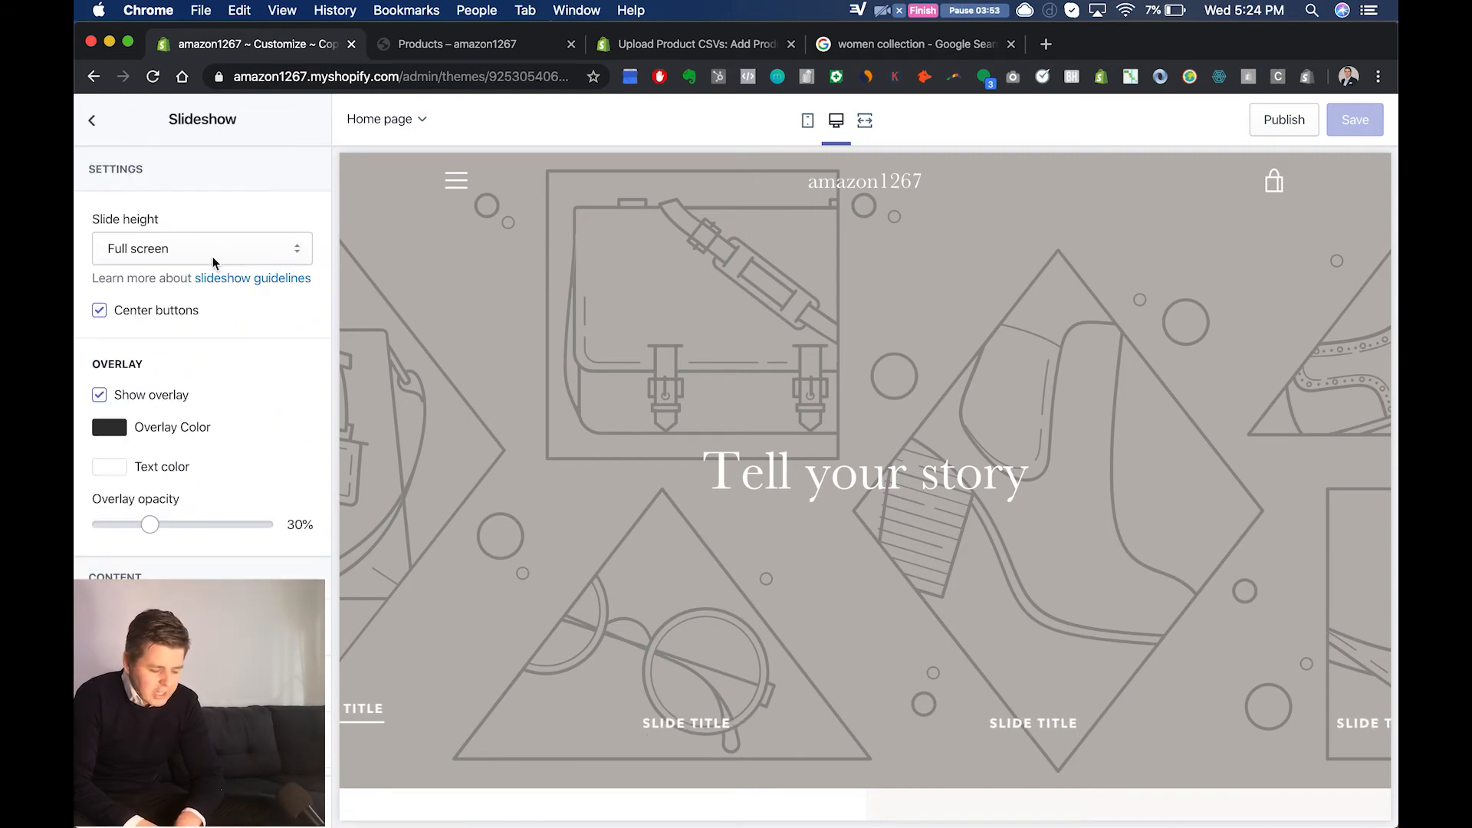
left_click(181, 250)
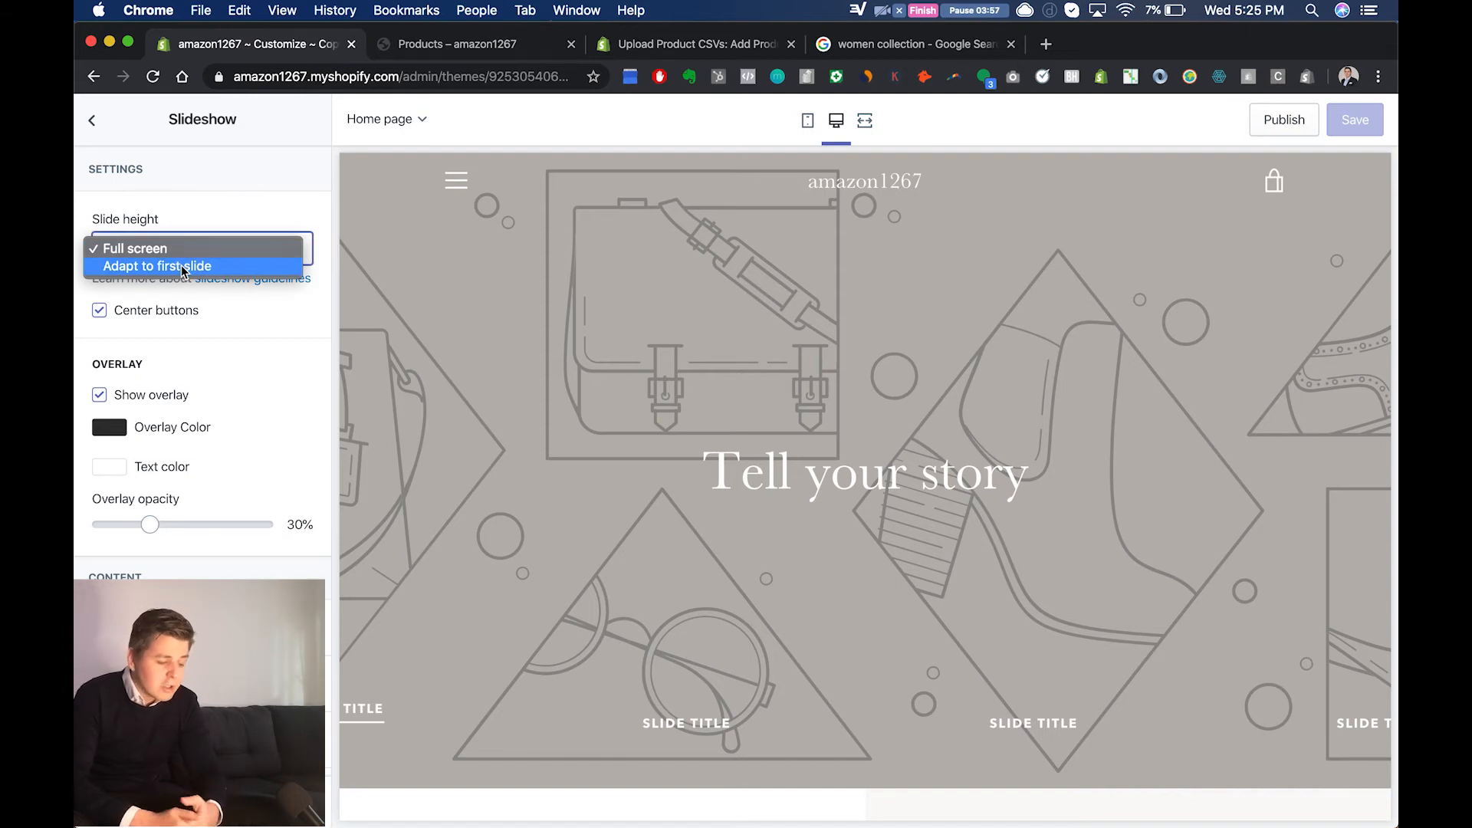
left_click(181, 265)
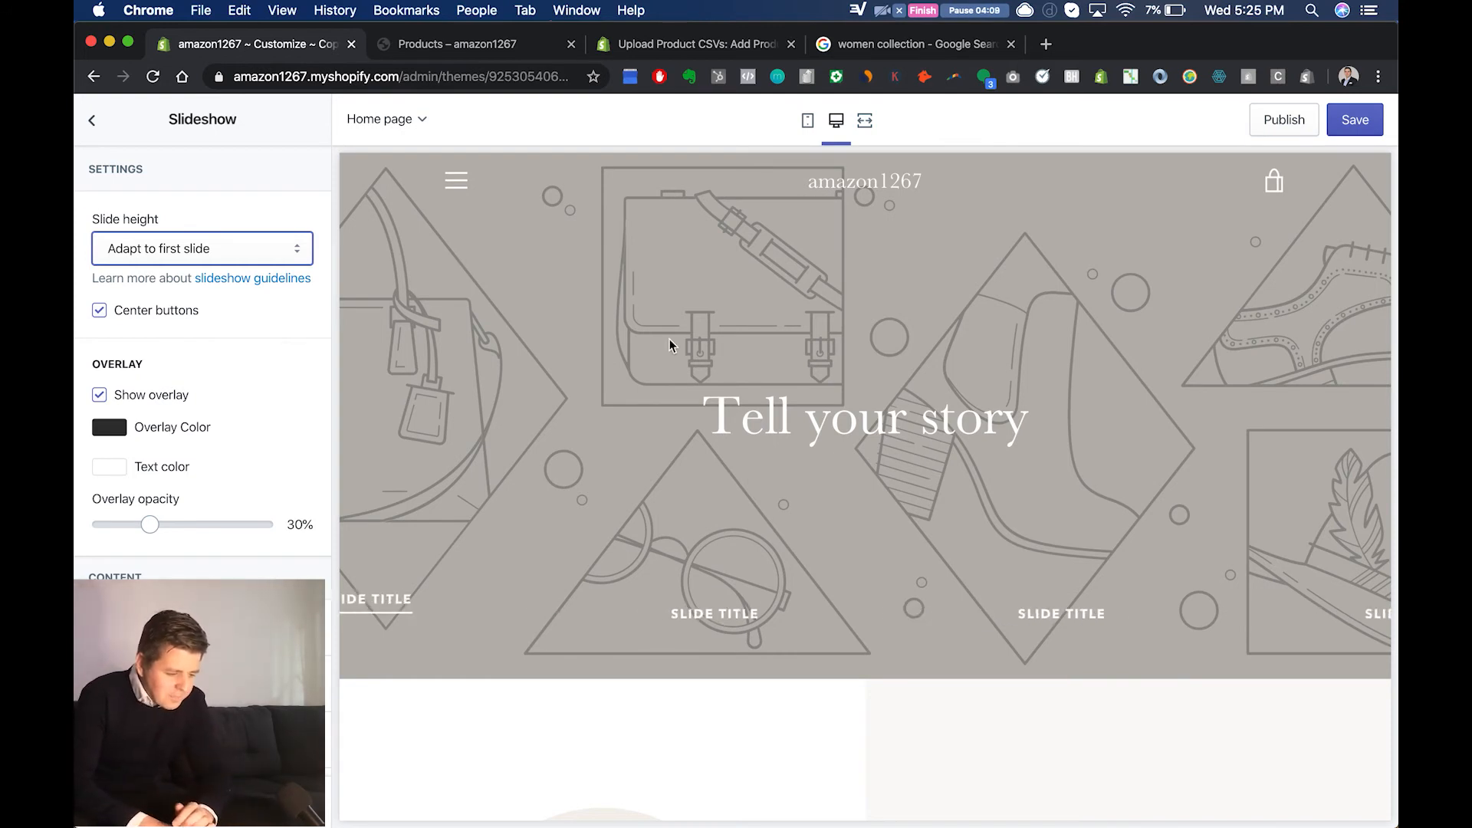
left_click(100, 314)
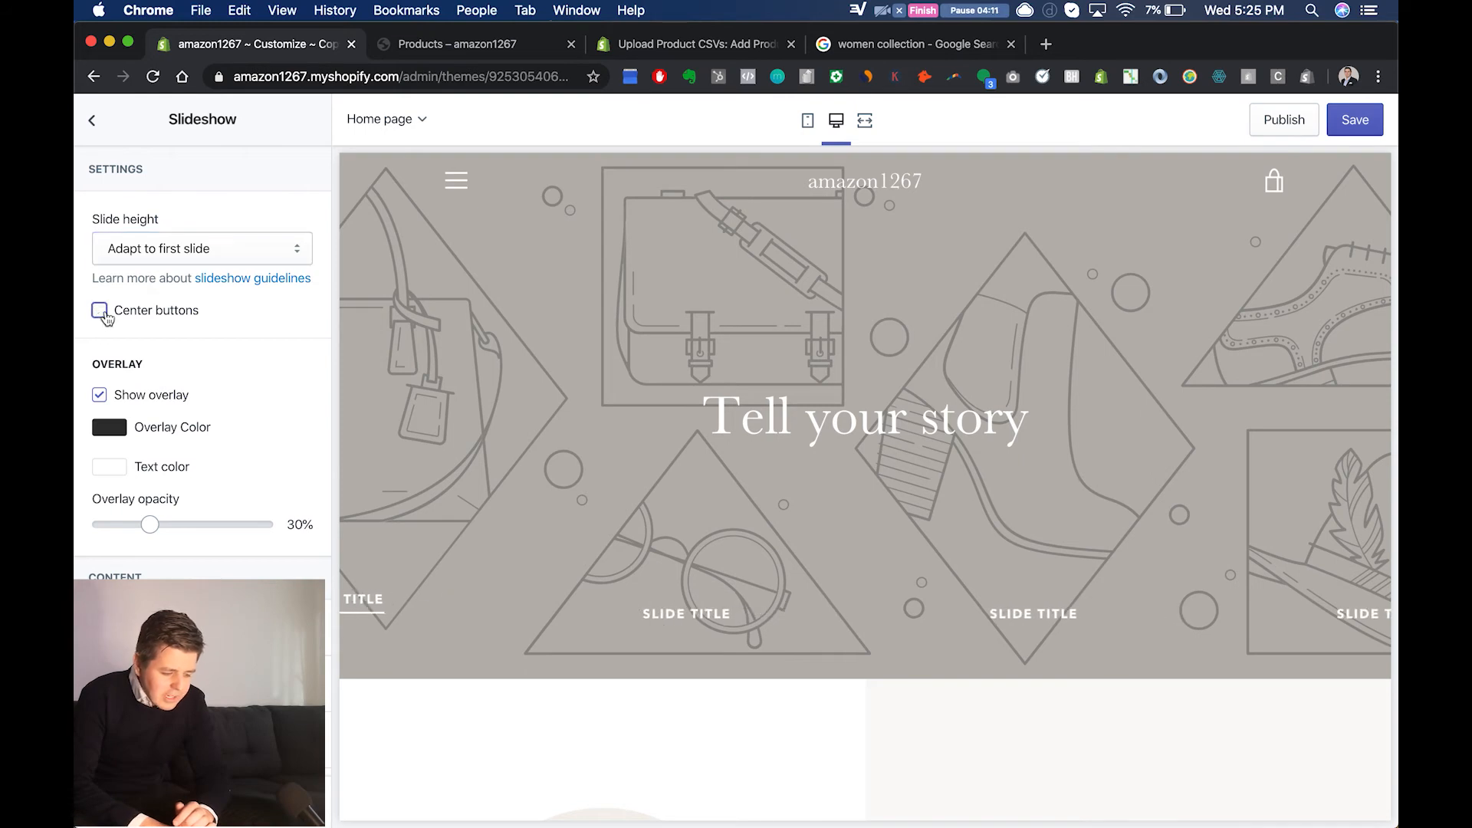
left_click(100, 314)
Step: Upload the panoramic Dubai wallpaper JPG from the Desktop as the image of the first "Tell your story" slide
scroll(296, 454, "down", 1)
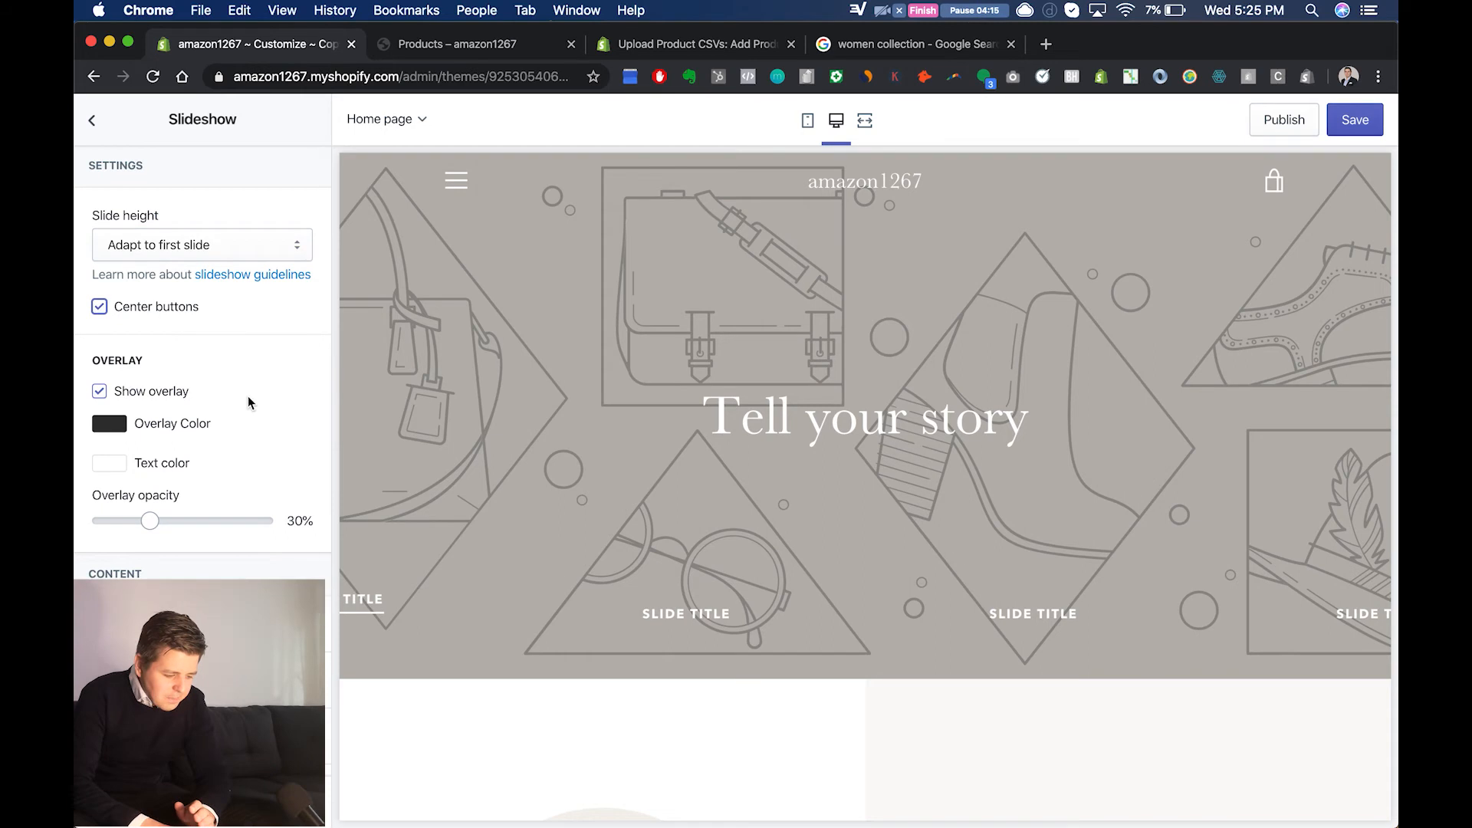
scroll(246, 401, "down", 3)
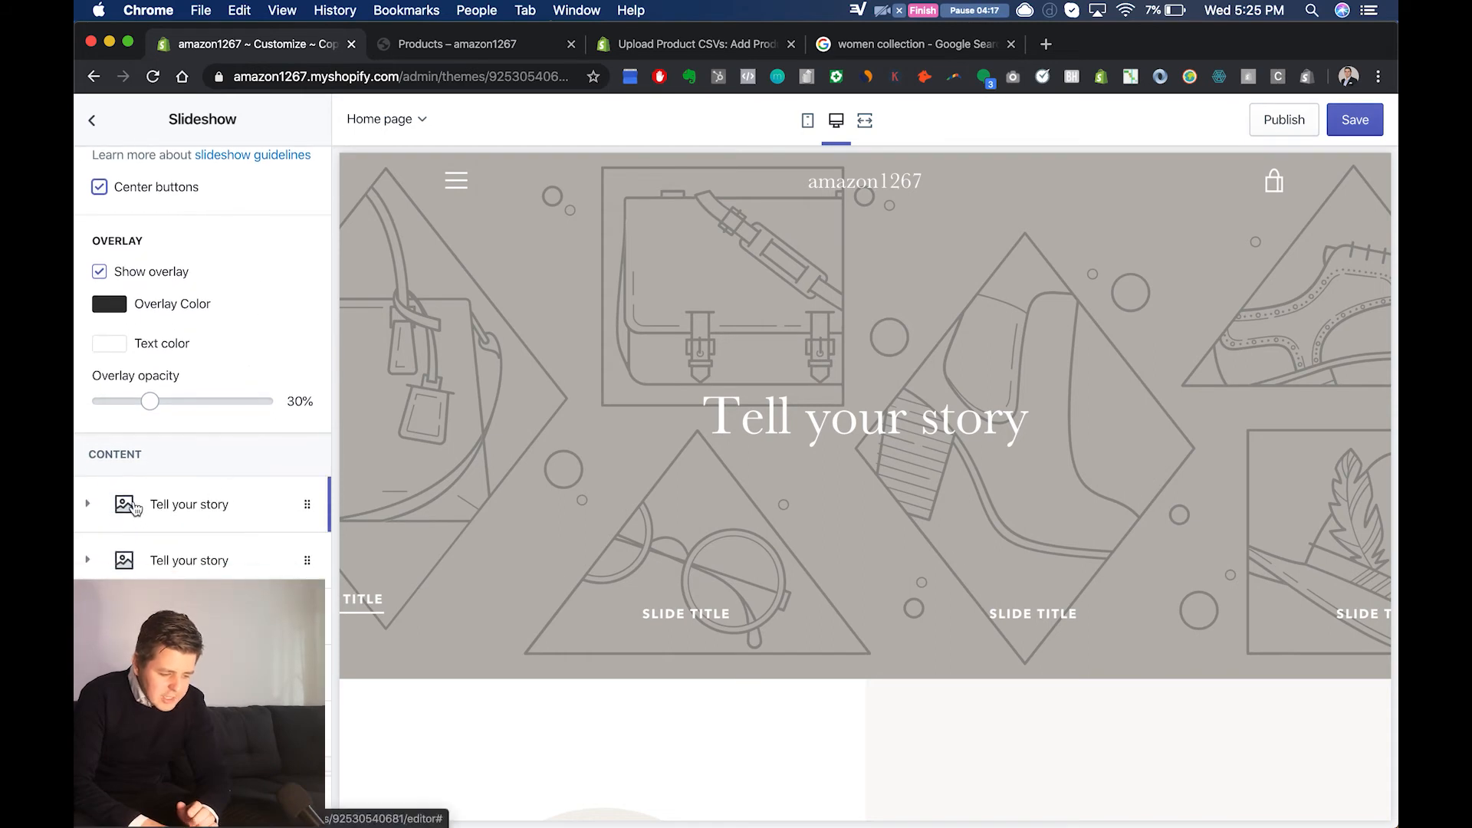
left_click(127, 512)
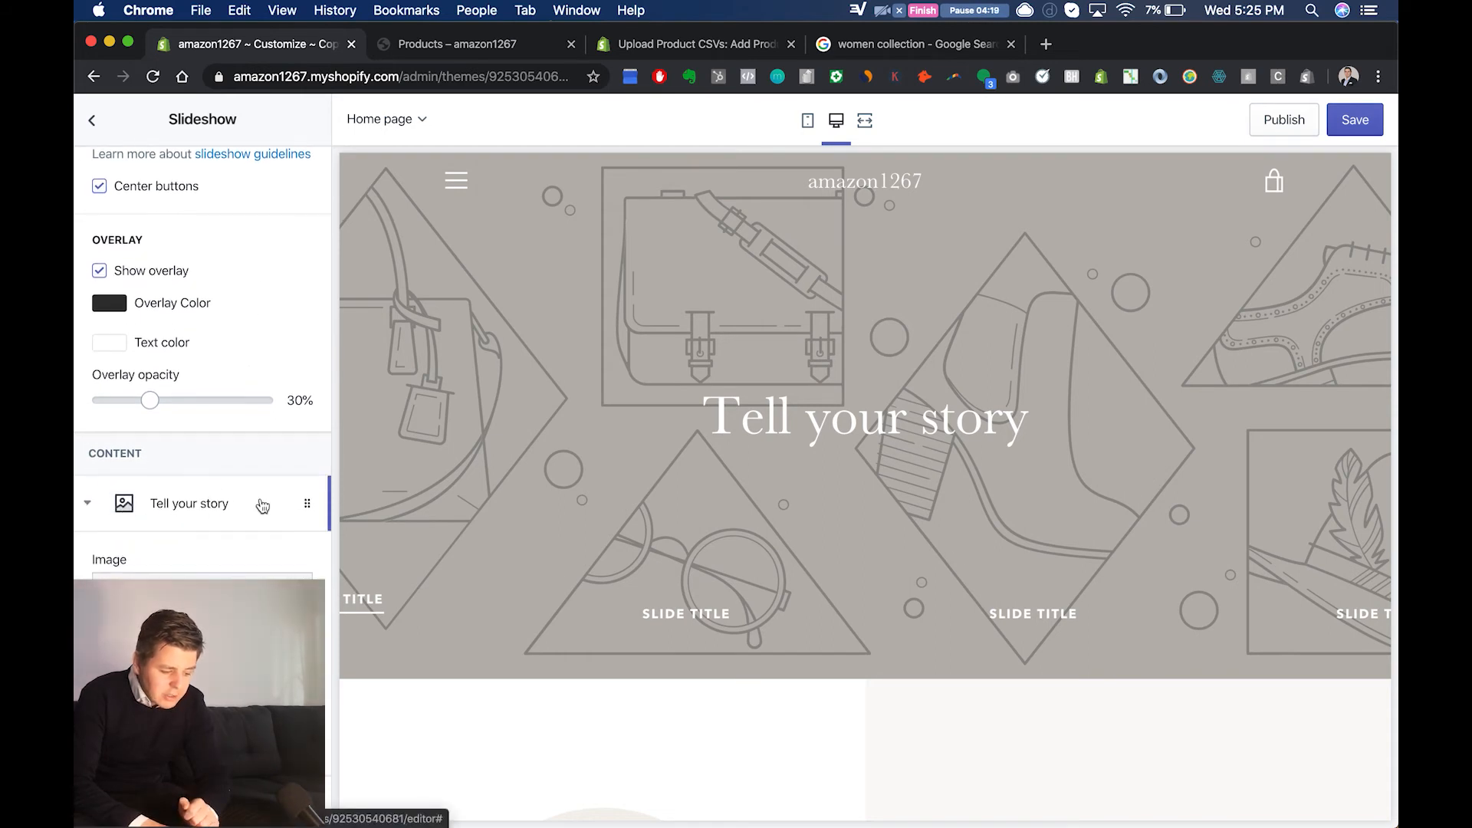
scroll(256, 506, "down", 2)
left_click(242, 510)
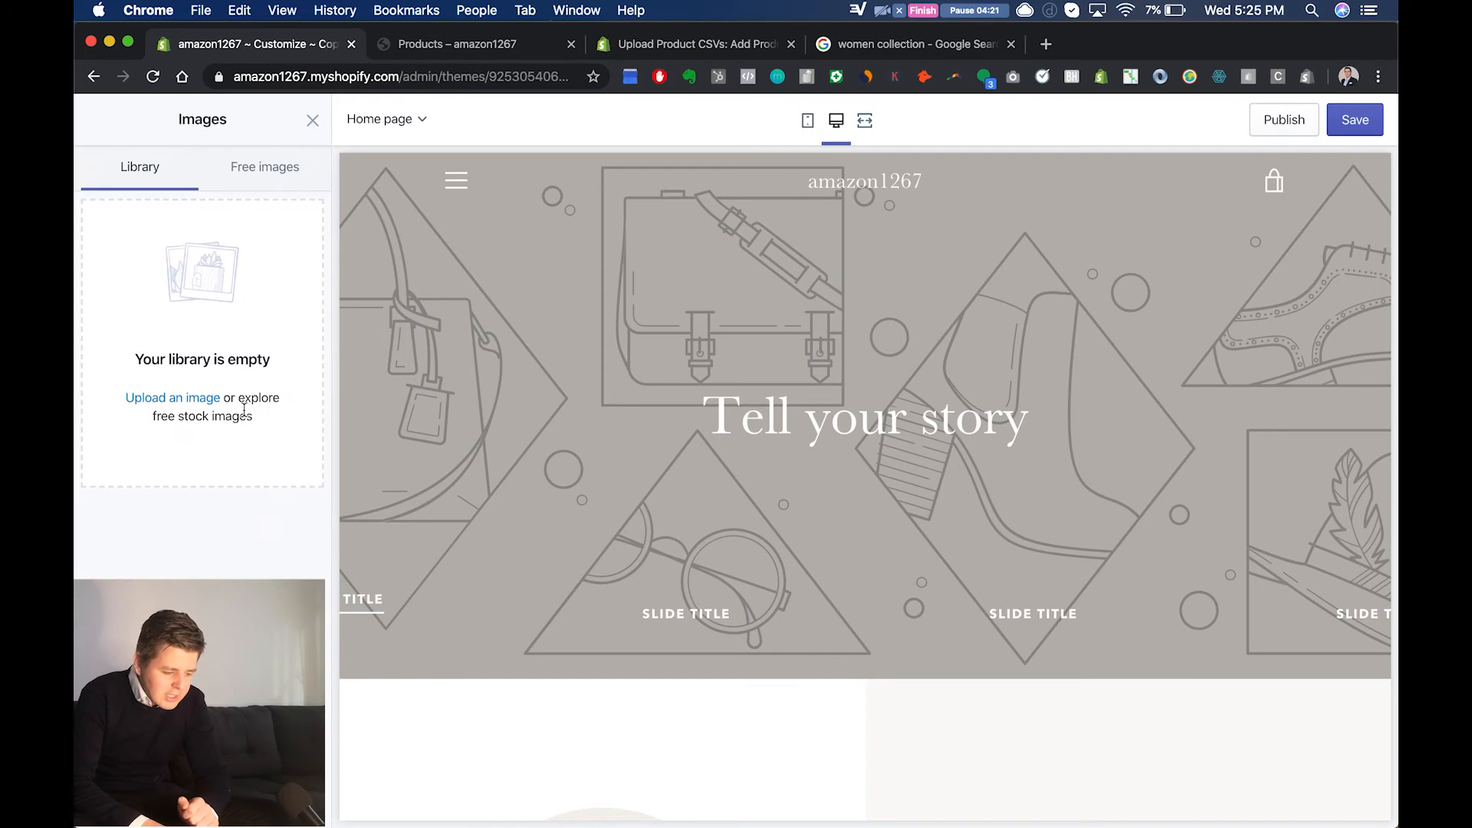
left_click(184, 400)
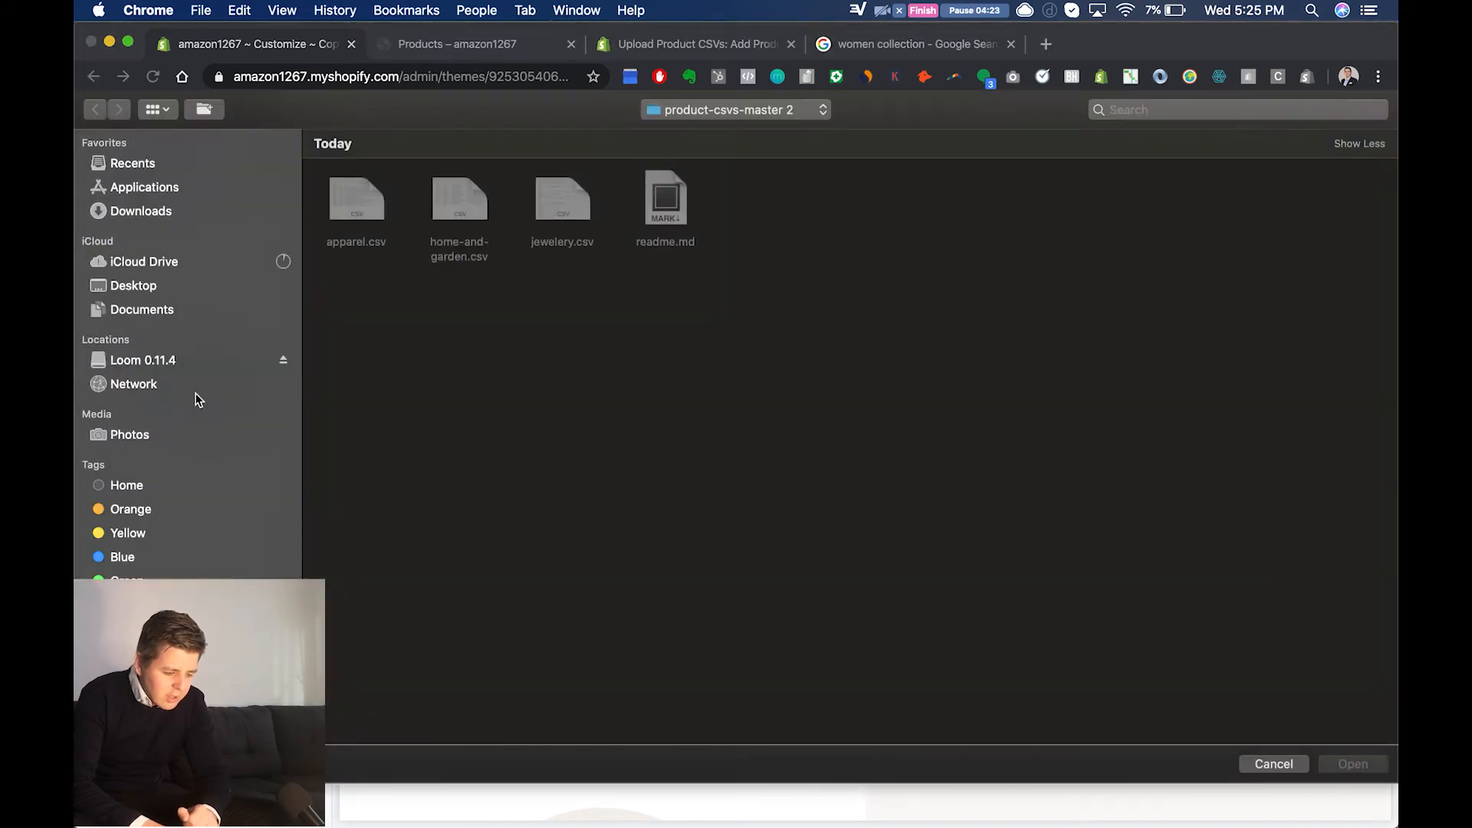
left_click(146, 288)
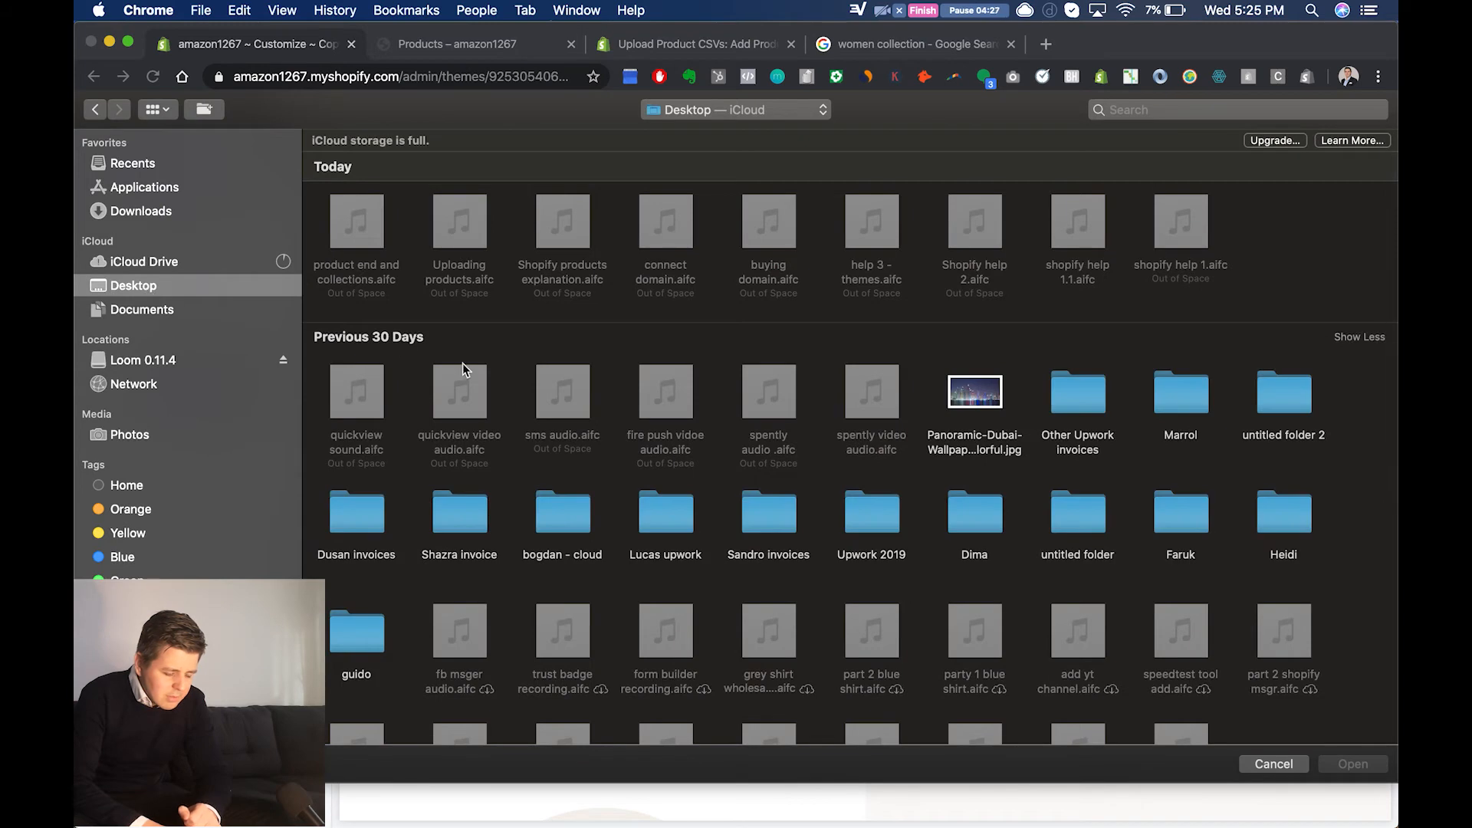
double_click(974, 408)
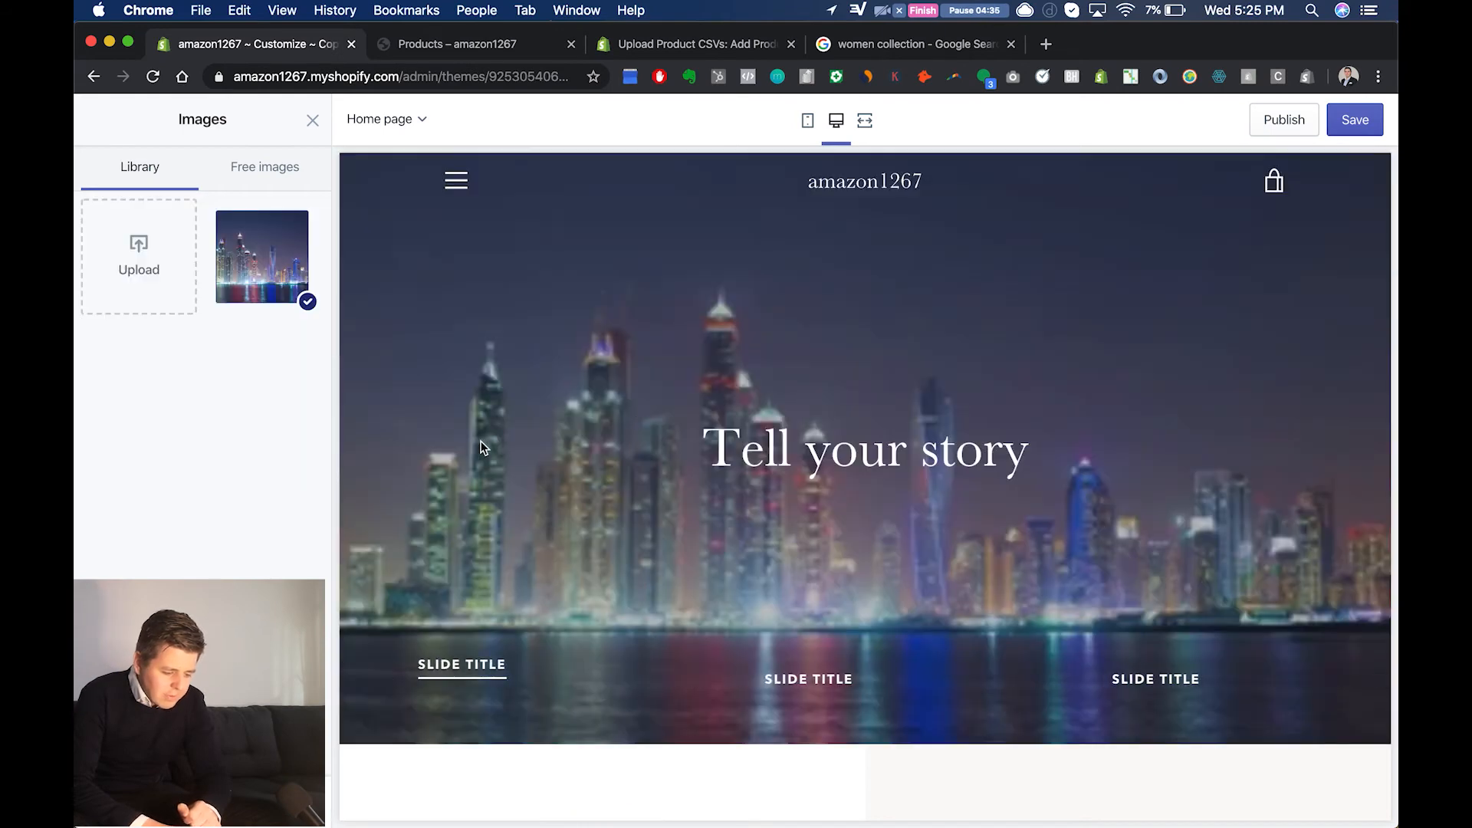
left_click(286, 801)
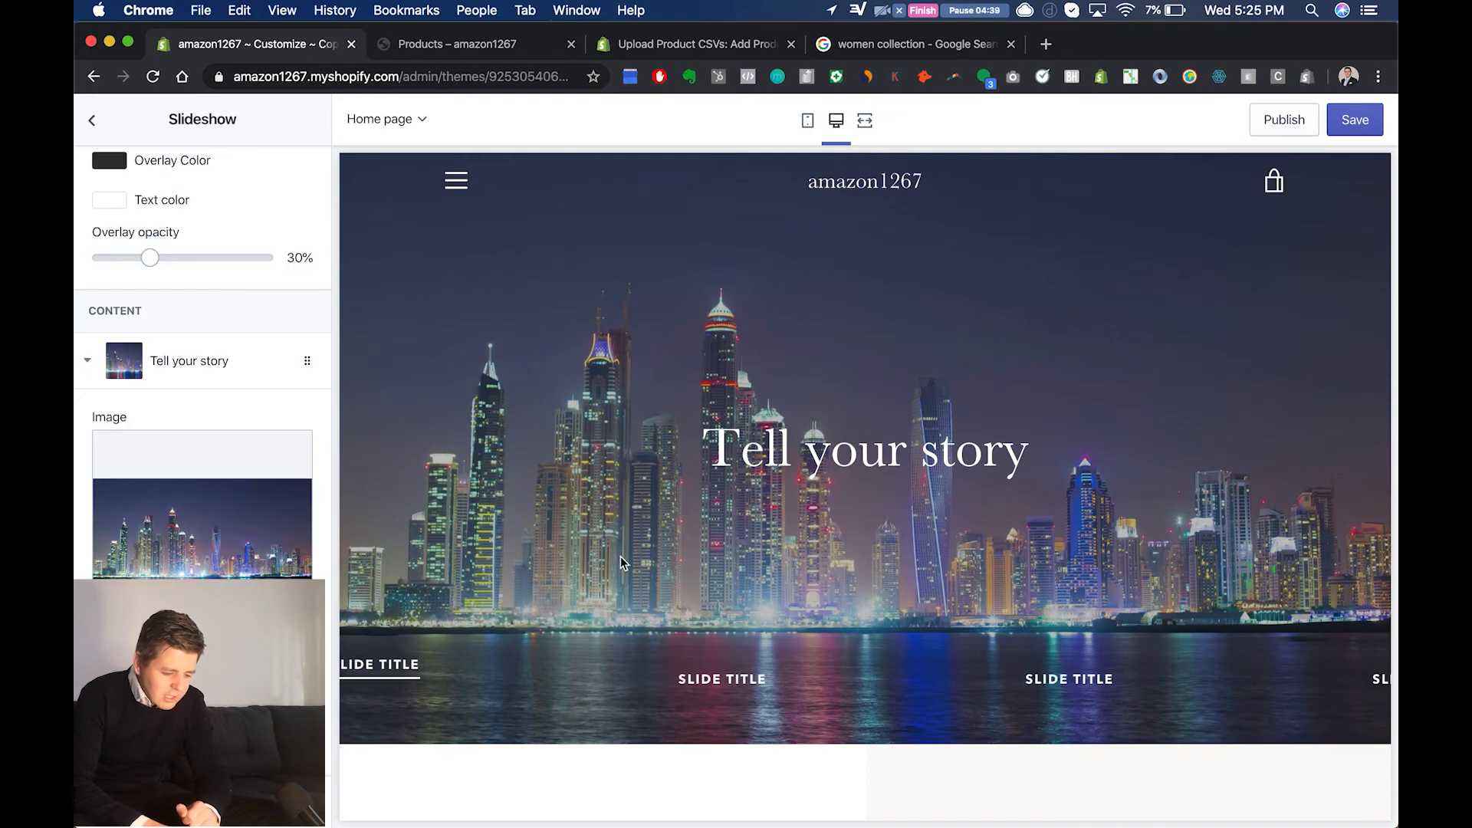
Step: Review the first slide's image settings and its available image alignment options
scroll(460, 575, "down", 2)
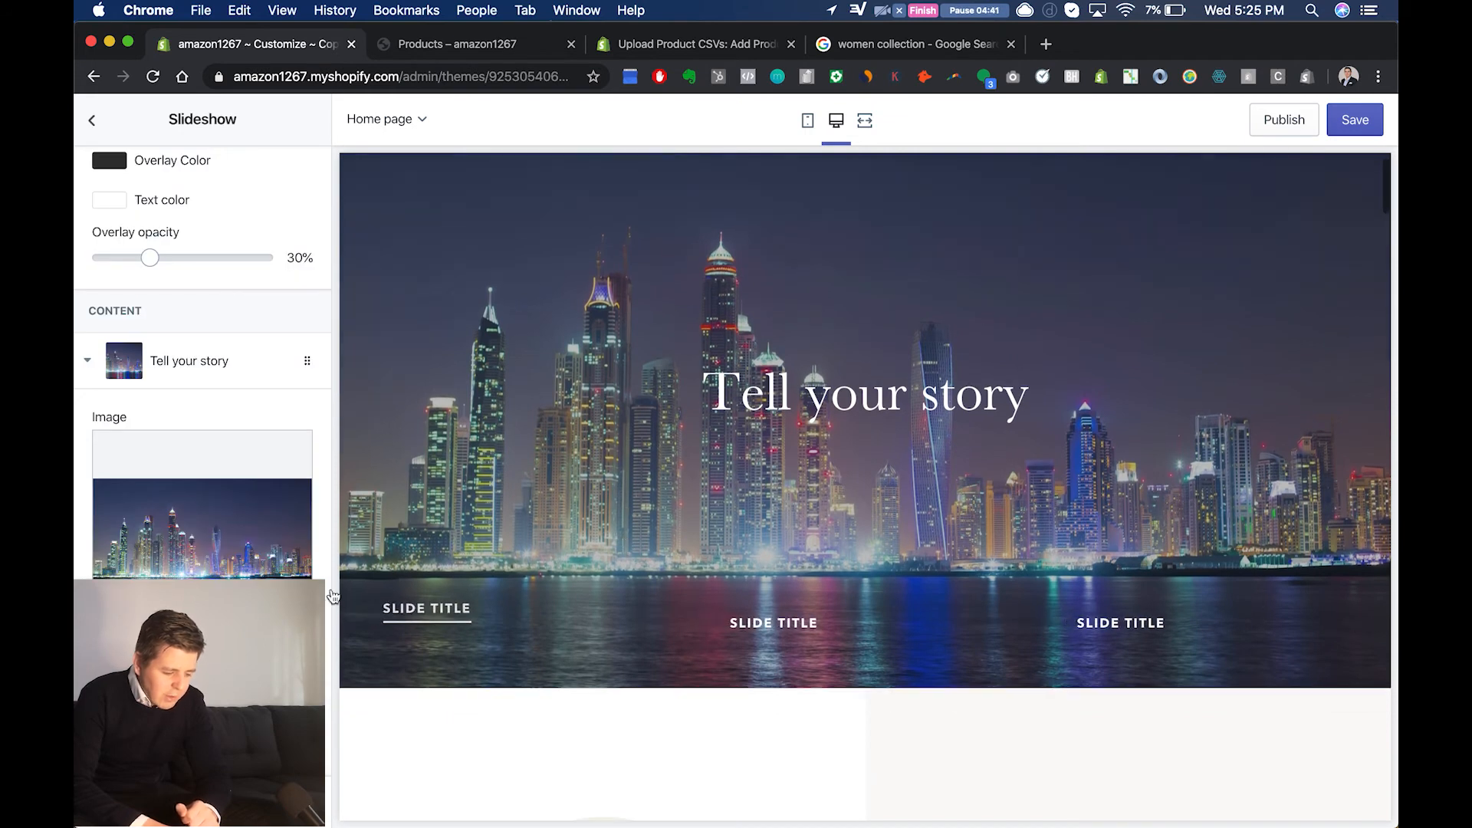
scroll(257, 475, "down", 5)
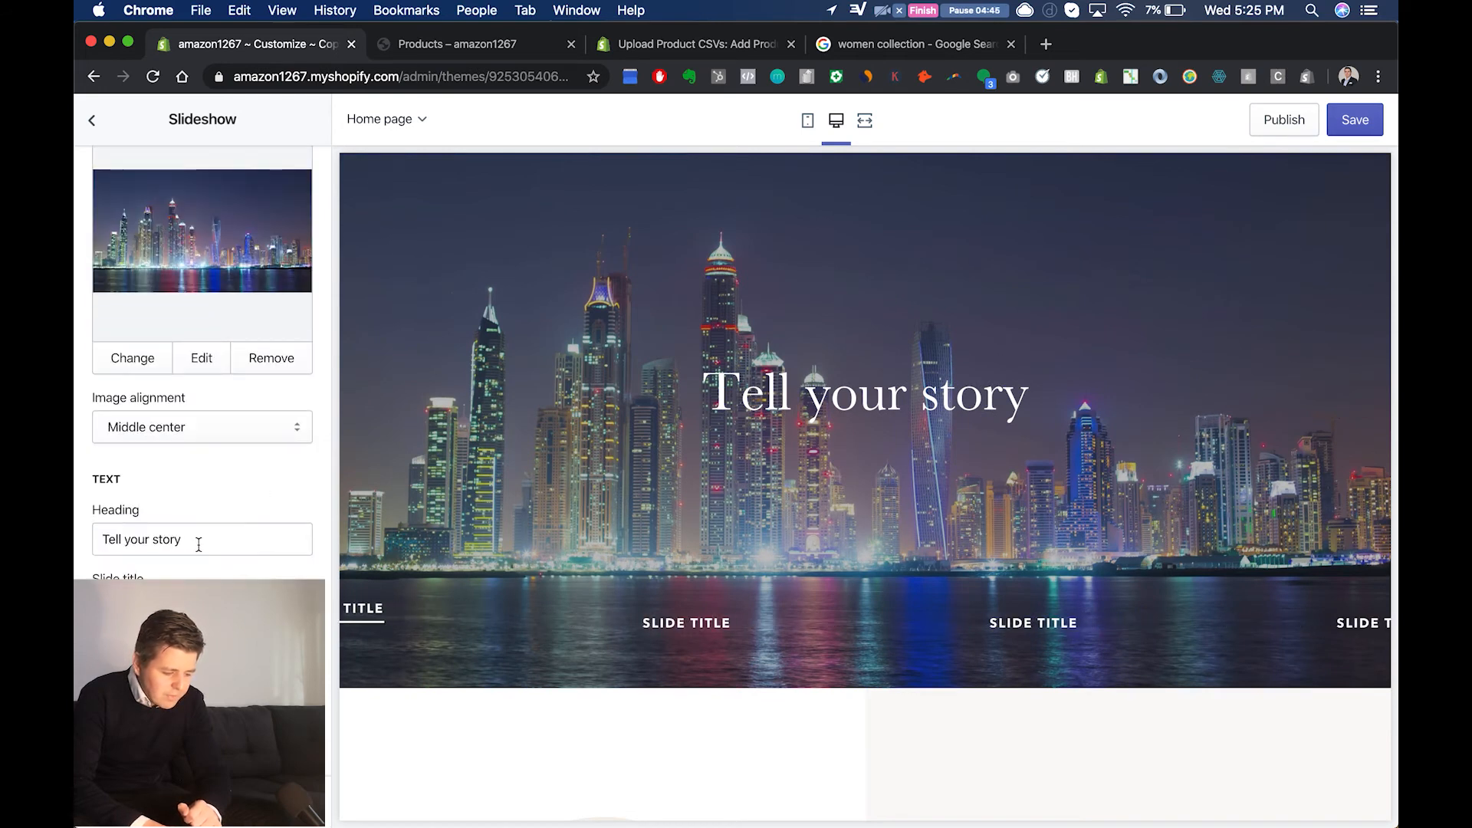
scroll(230, 500, "up", 4)
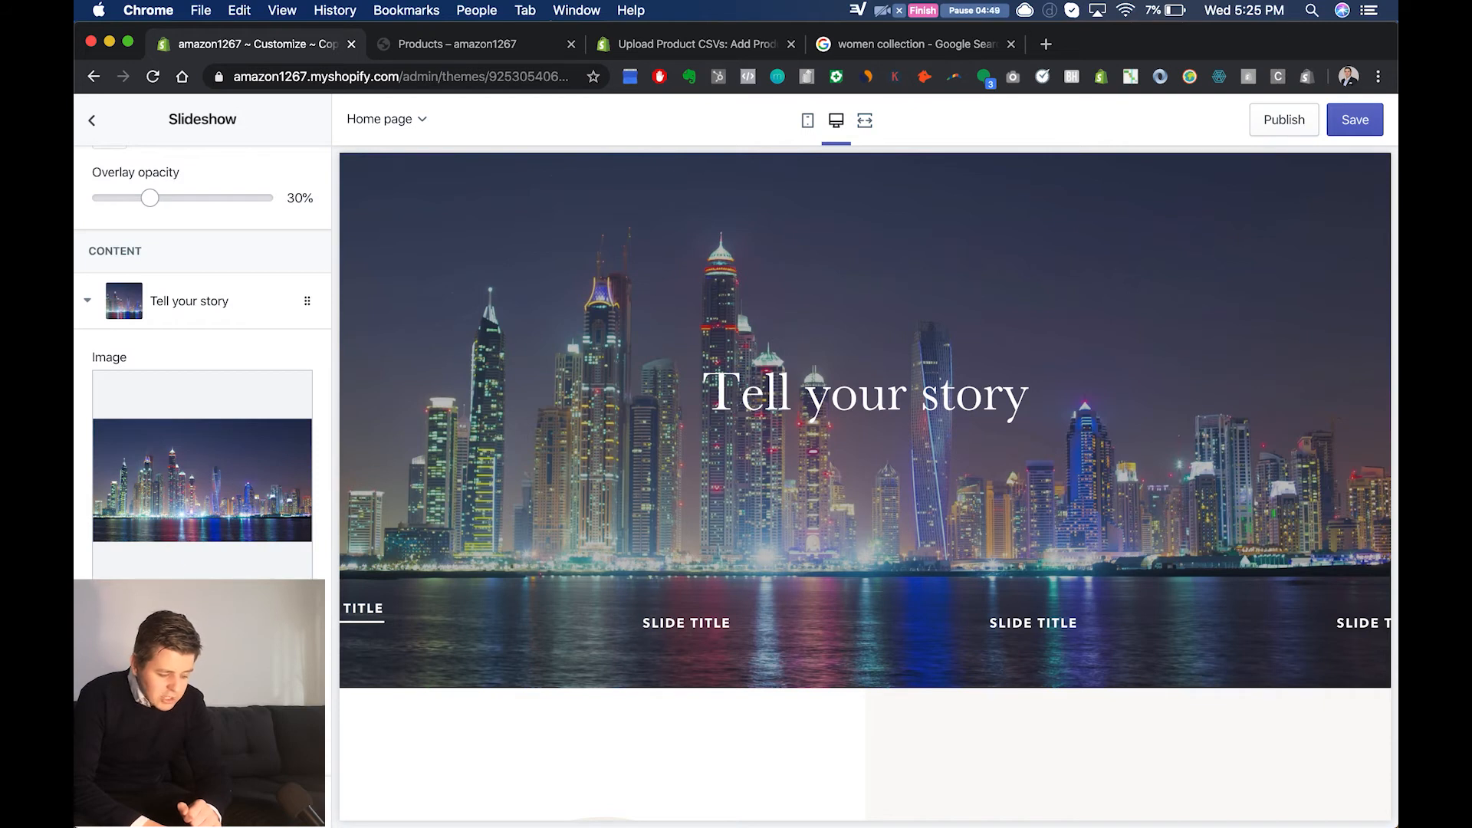
scroll(191, 497, "down", 3)
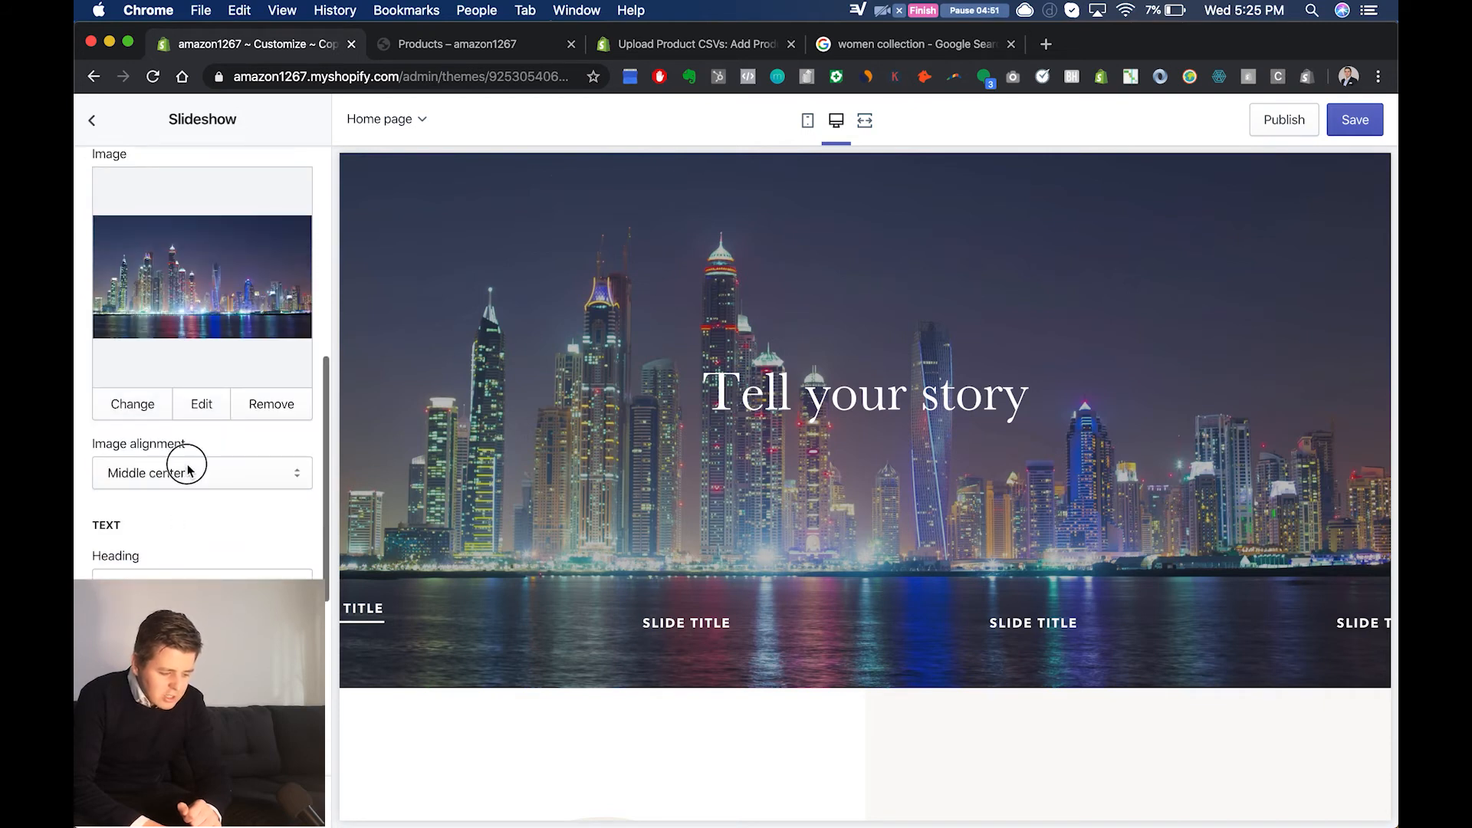
left_click(188, 472)
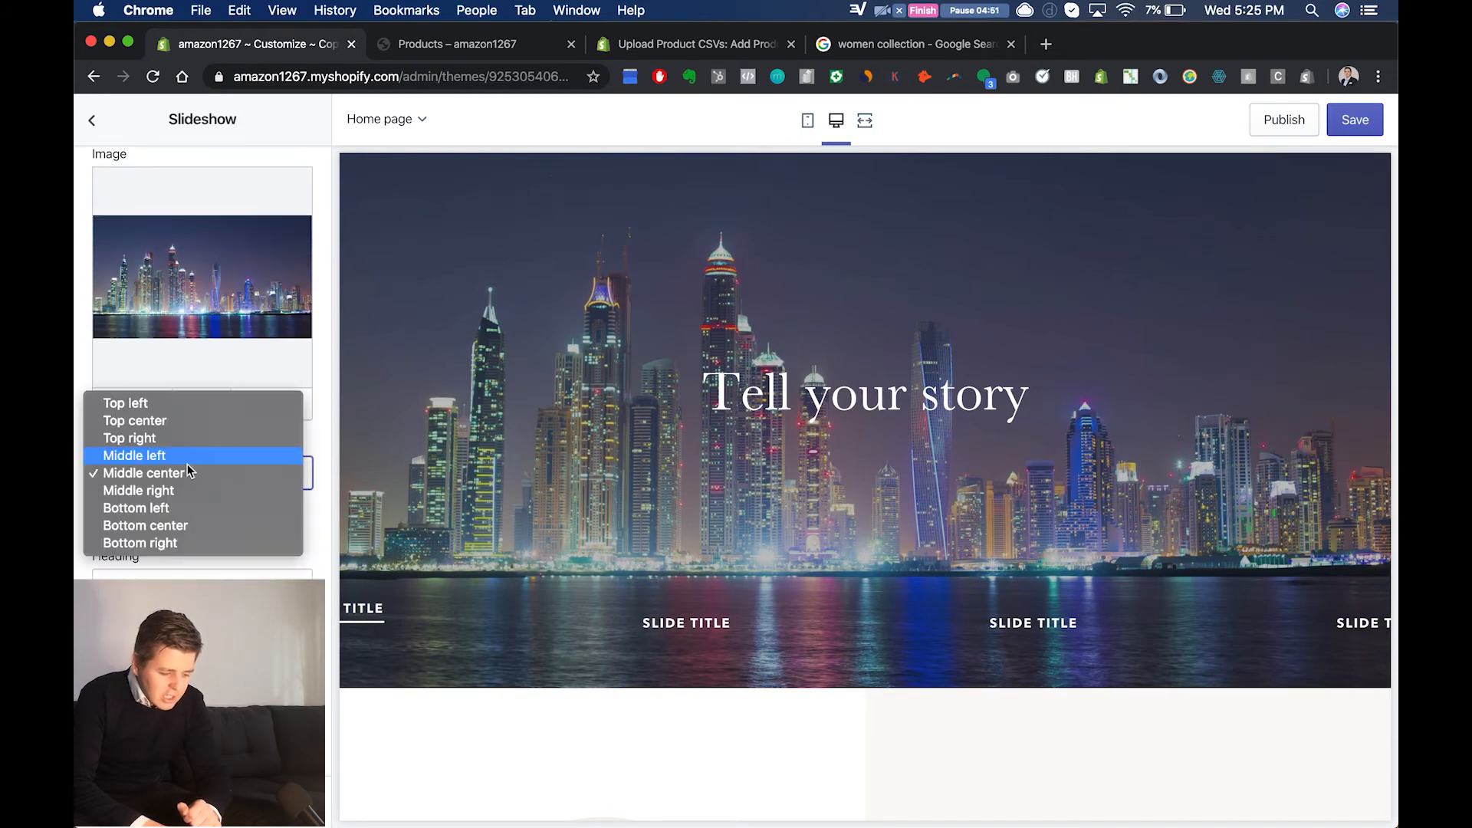
left_click(324, 405)
Step: Change the first slide's heading to "Welcome Visitor" and move on to its slide title
scroll(218, 525, "down", 2)
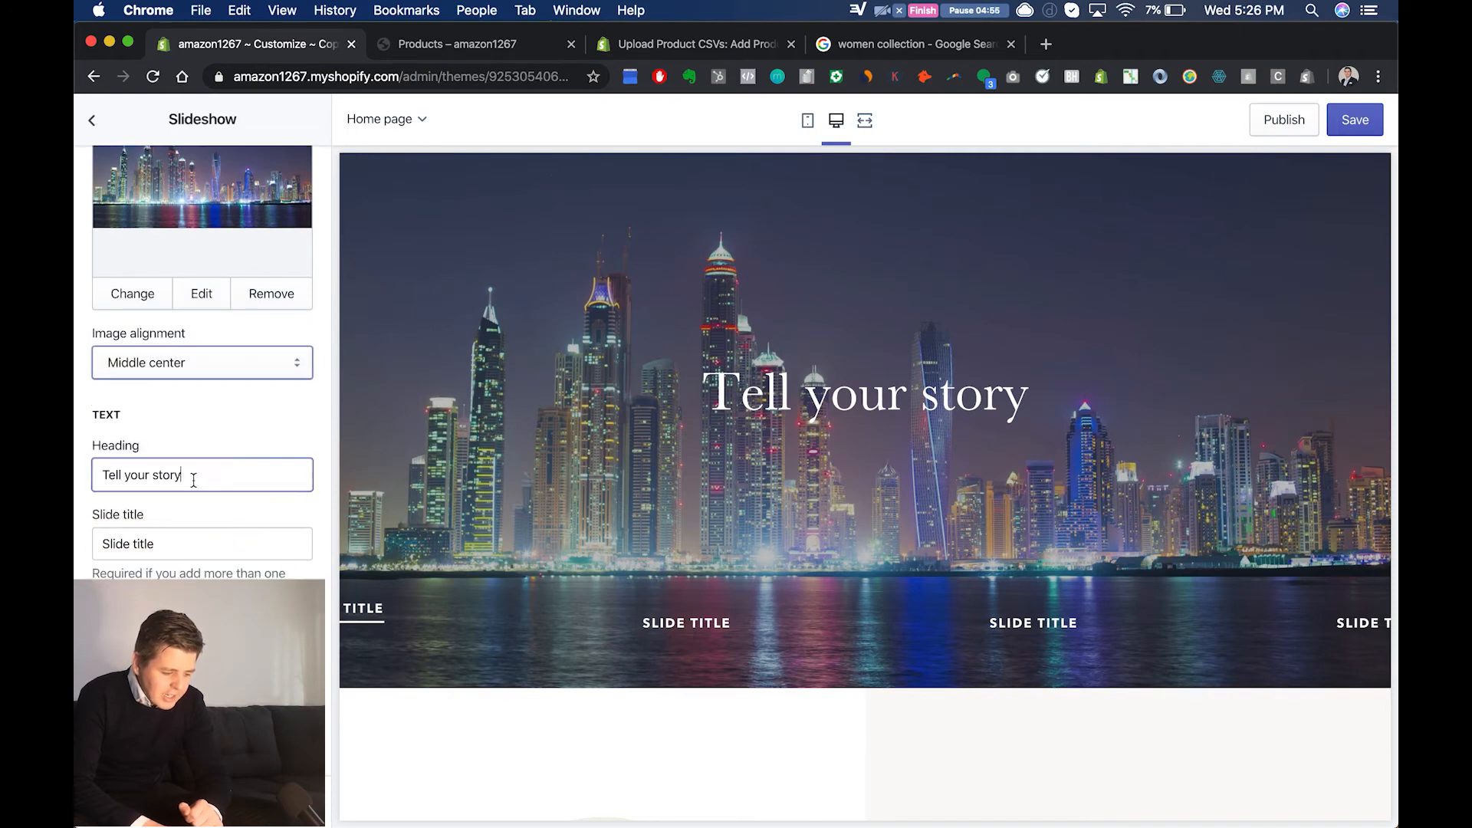
triple_click(193, 480)
type("Welcome ")
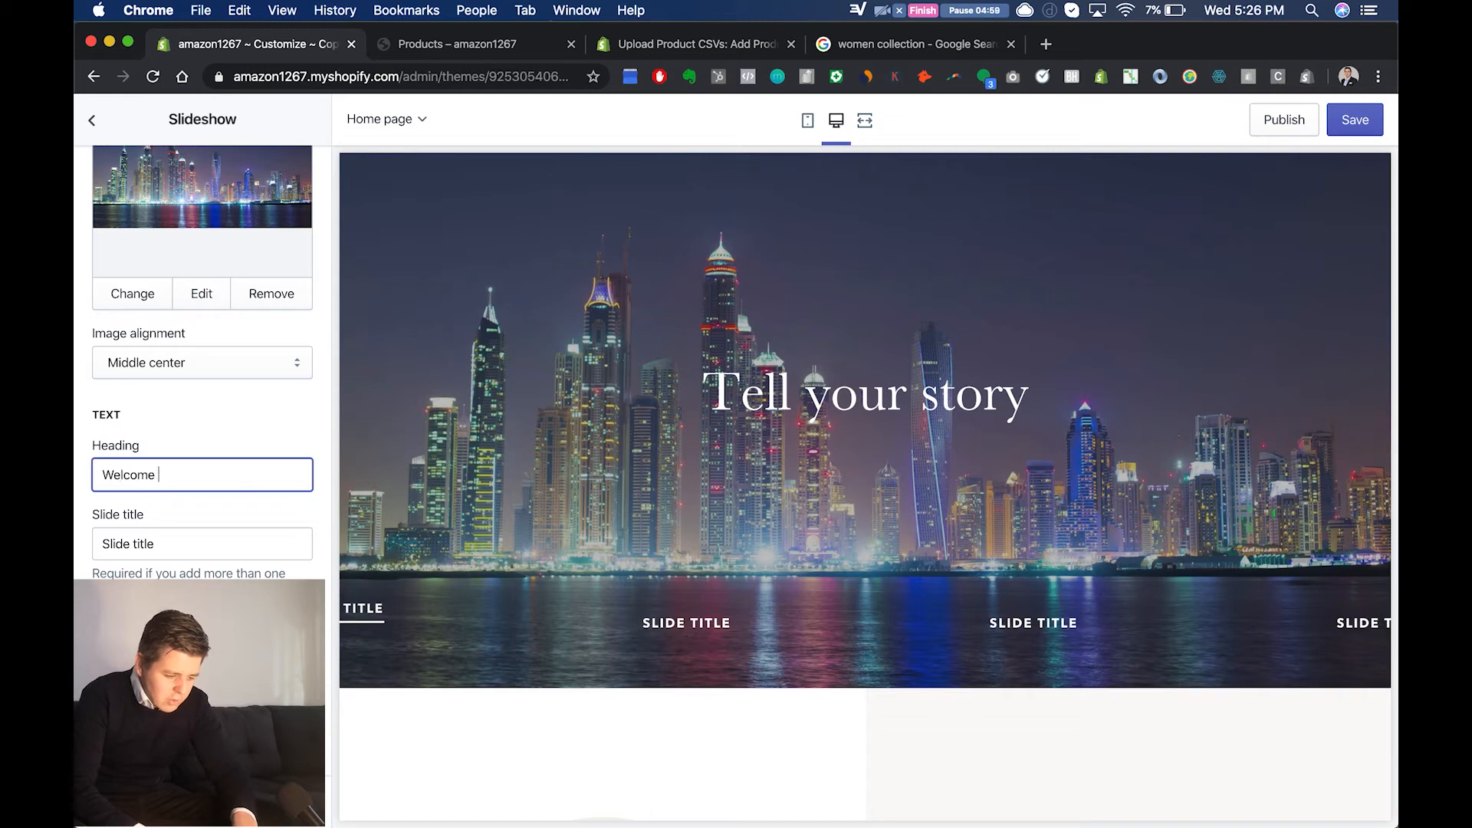
type("Visitor")
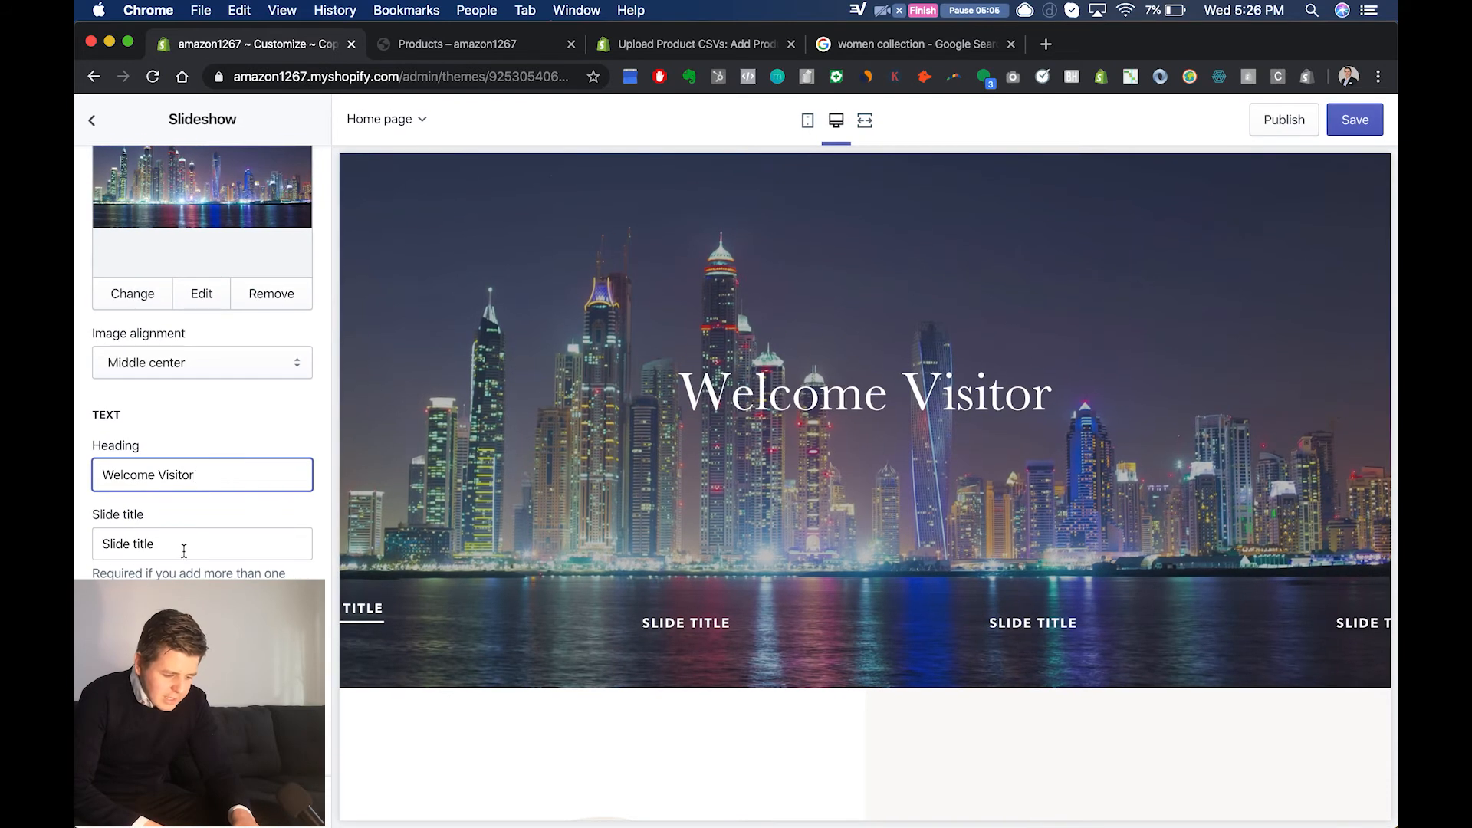
key("Tab")
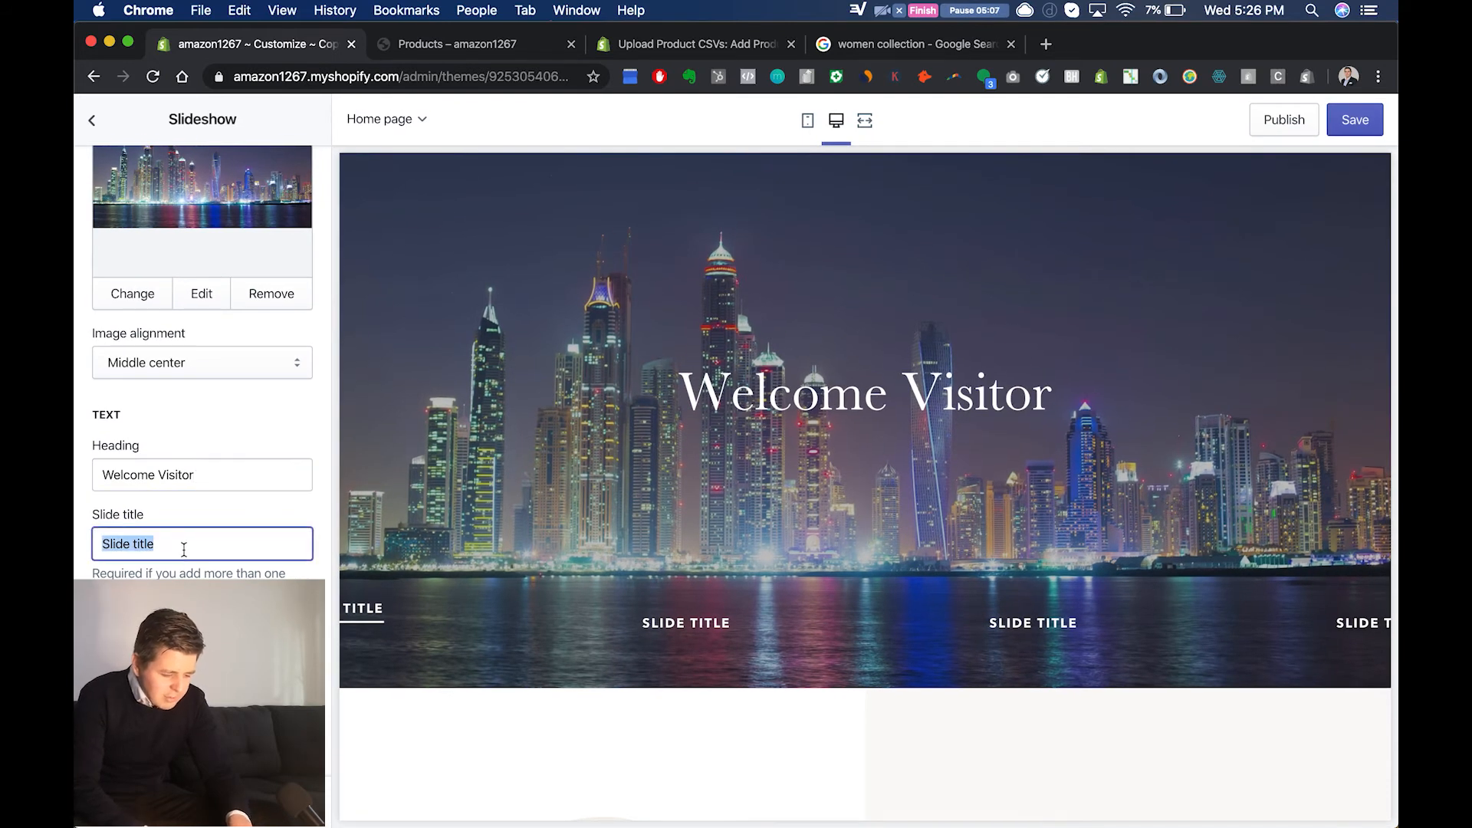
Step: Try "hhhh" as the first slide's title and clear the slide title field
type("hhhh")
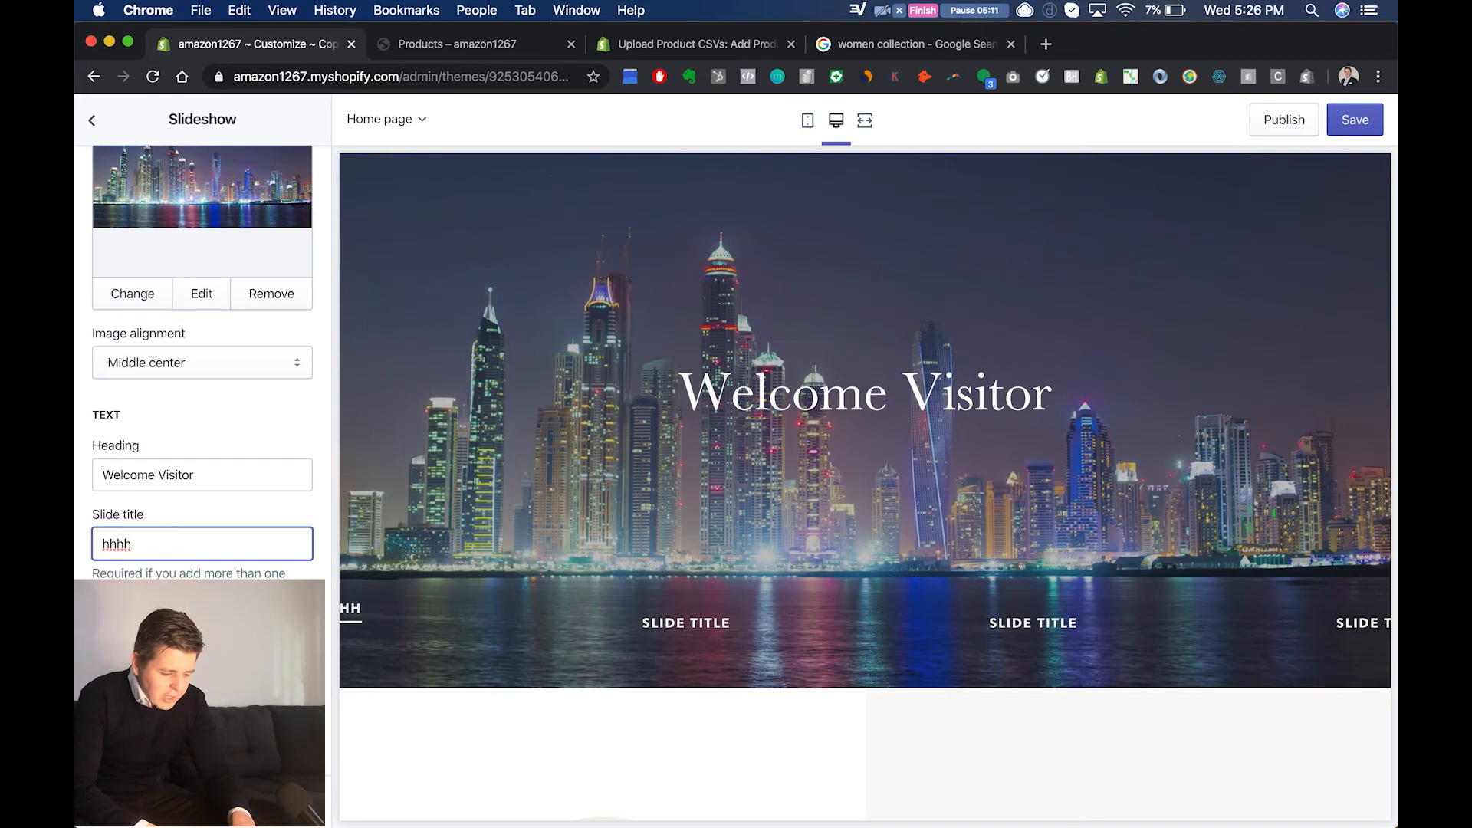
key("super+a")
key("BackSpace")
scroll(231, 360, "up", 4)
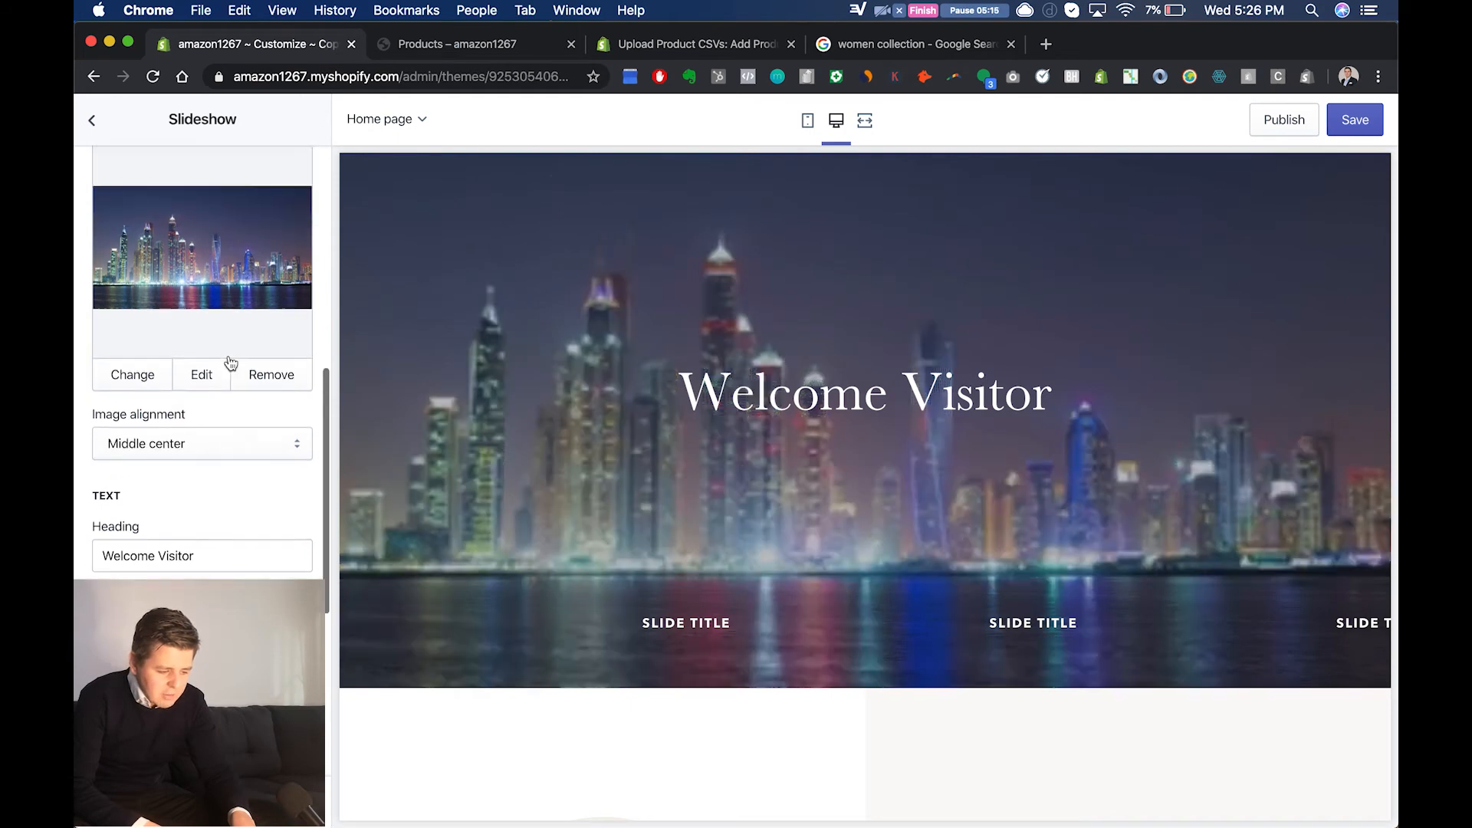
scroll(230, 361, "down", 4)
scroll(230, 362, "down", 4)
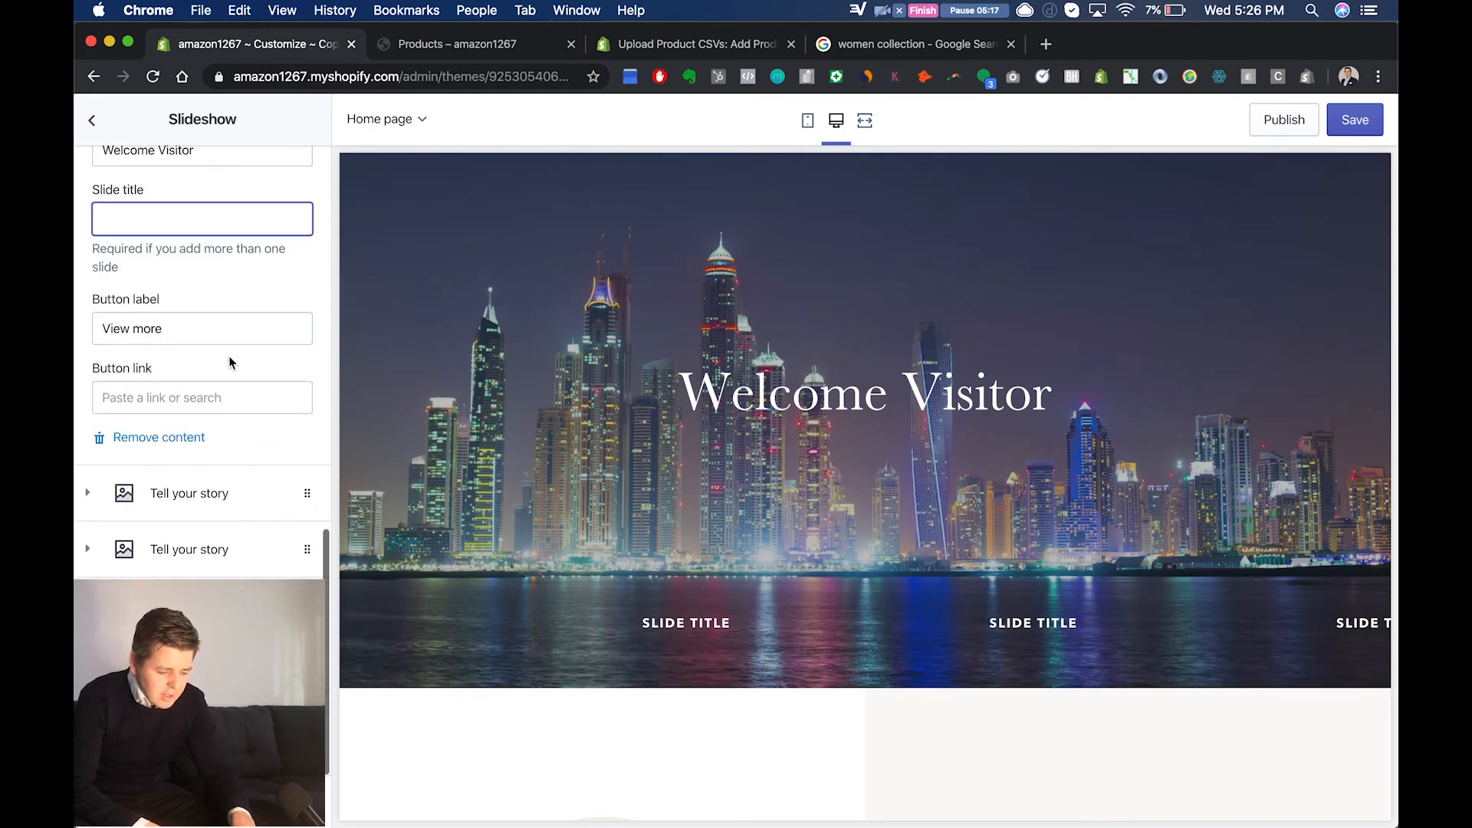
scroll(221, 499, "up", 3)
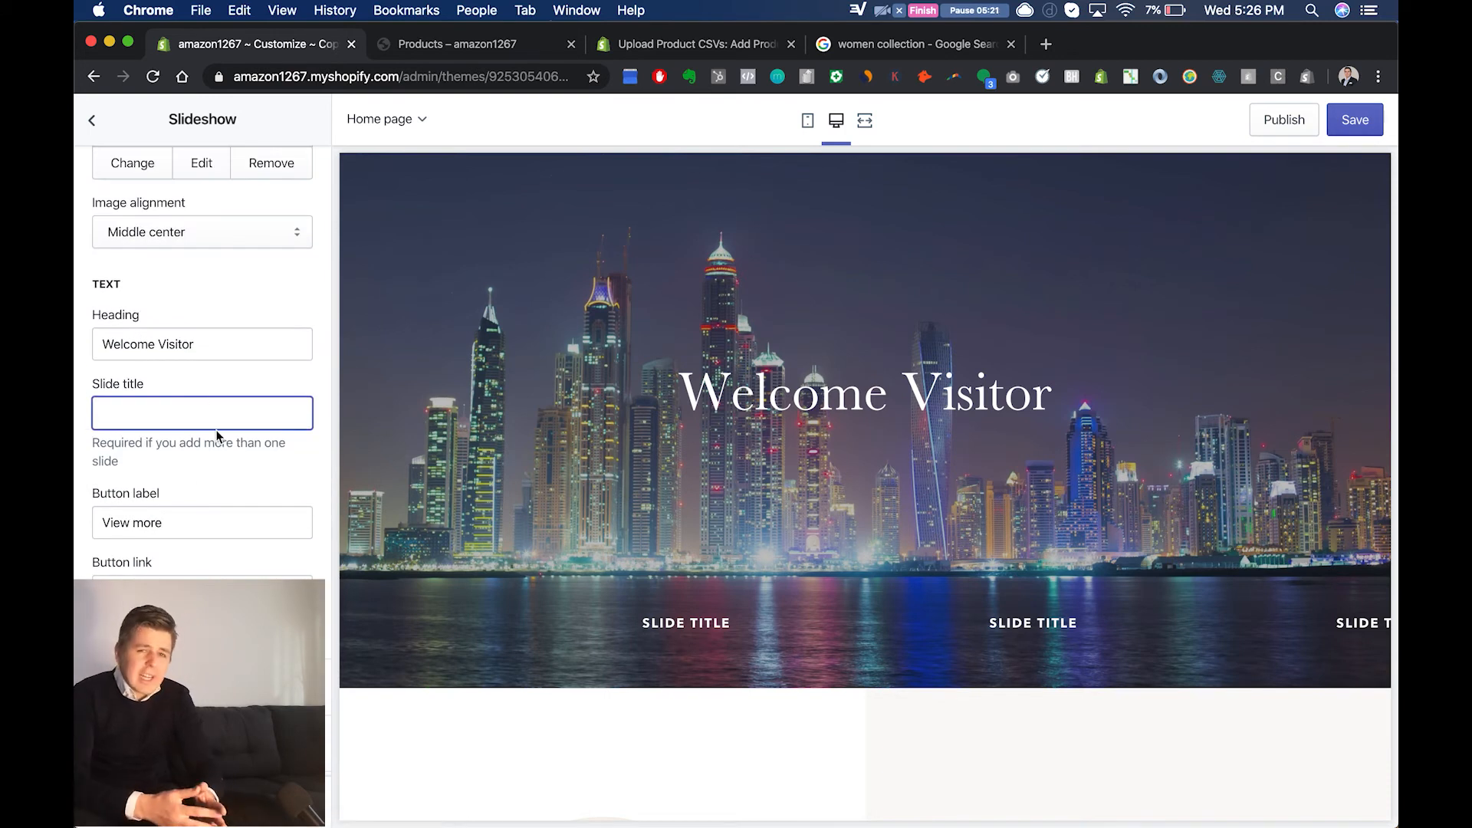
Step: Set the first slide's title to "hello" and its button label to "buy now"
left_click(245, 523)
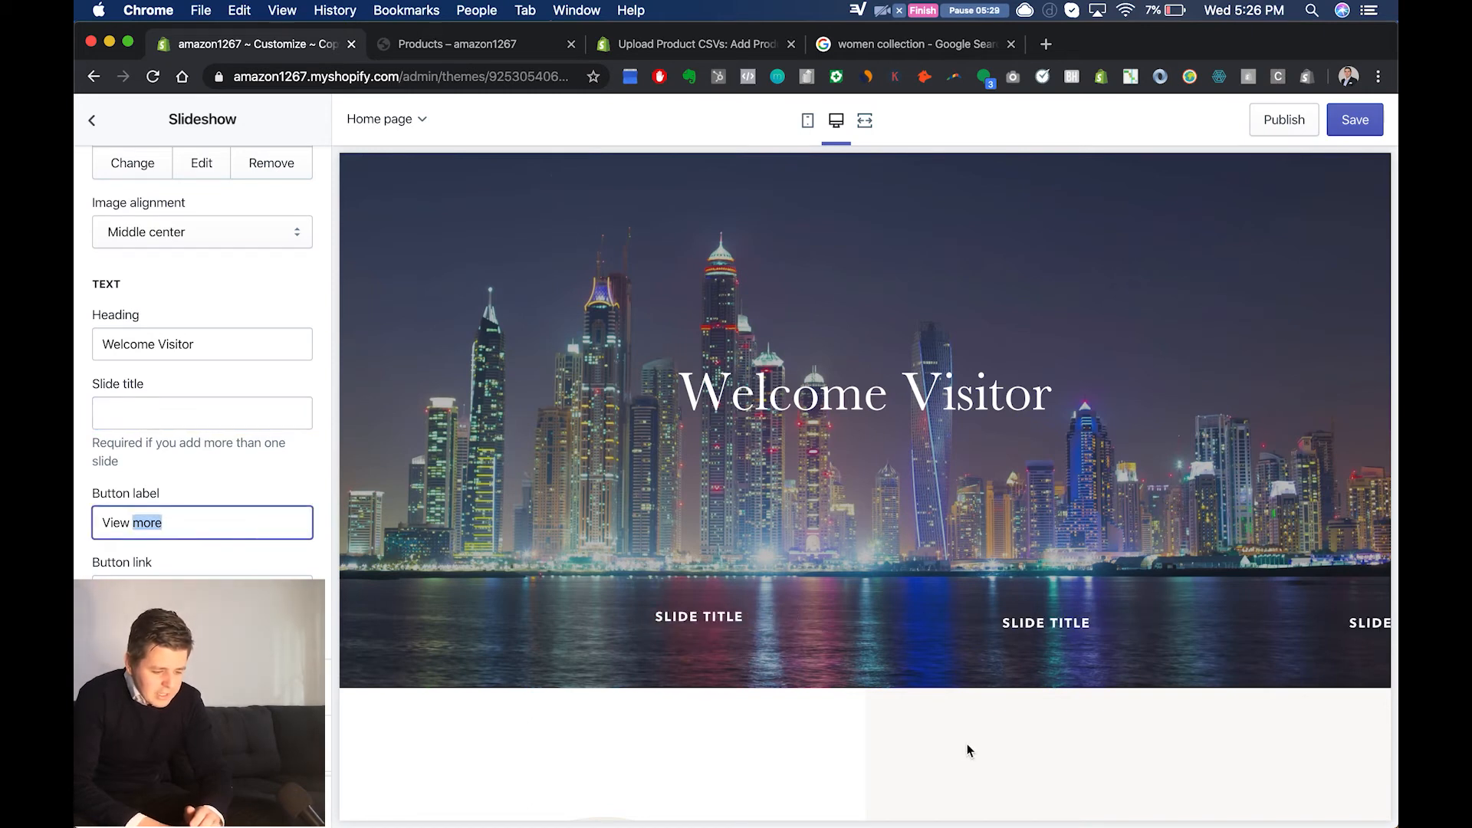
left_click(148, 412)
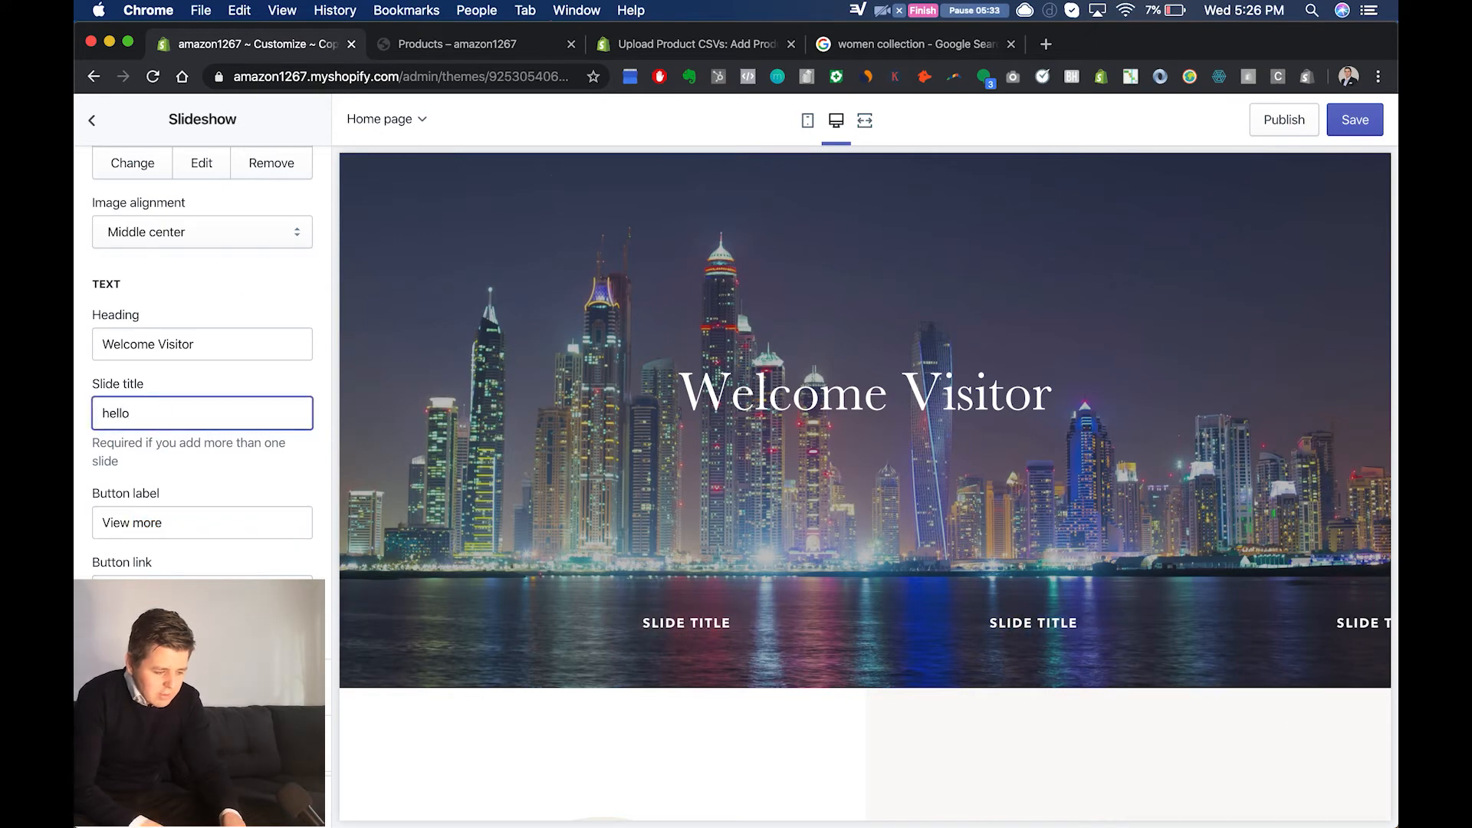
left_click(177, 478)
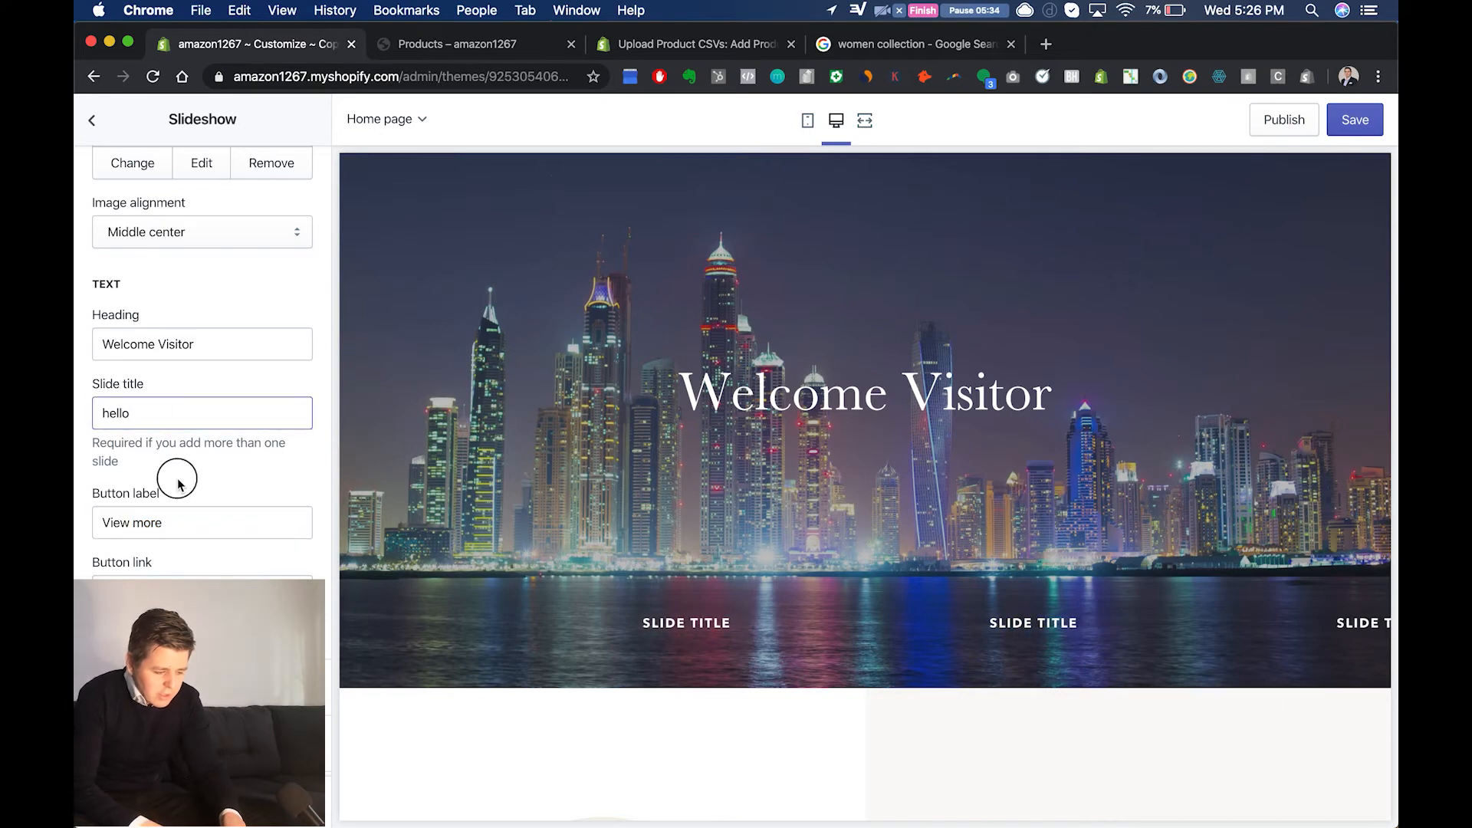
triple_click(188, 519)
type("buy now")
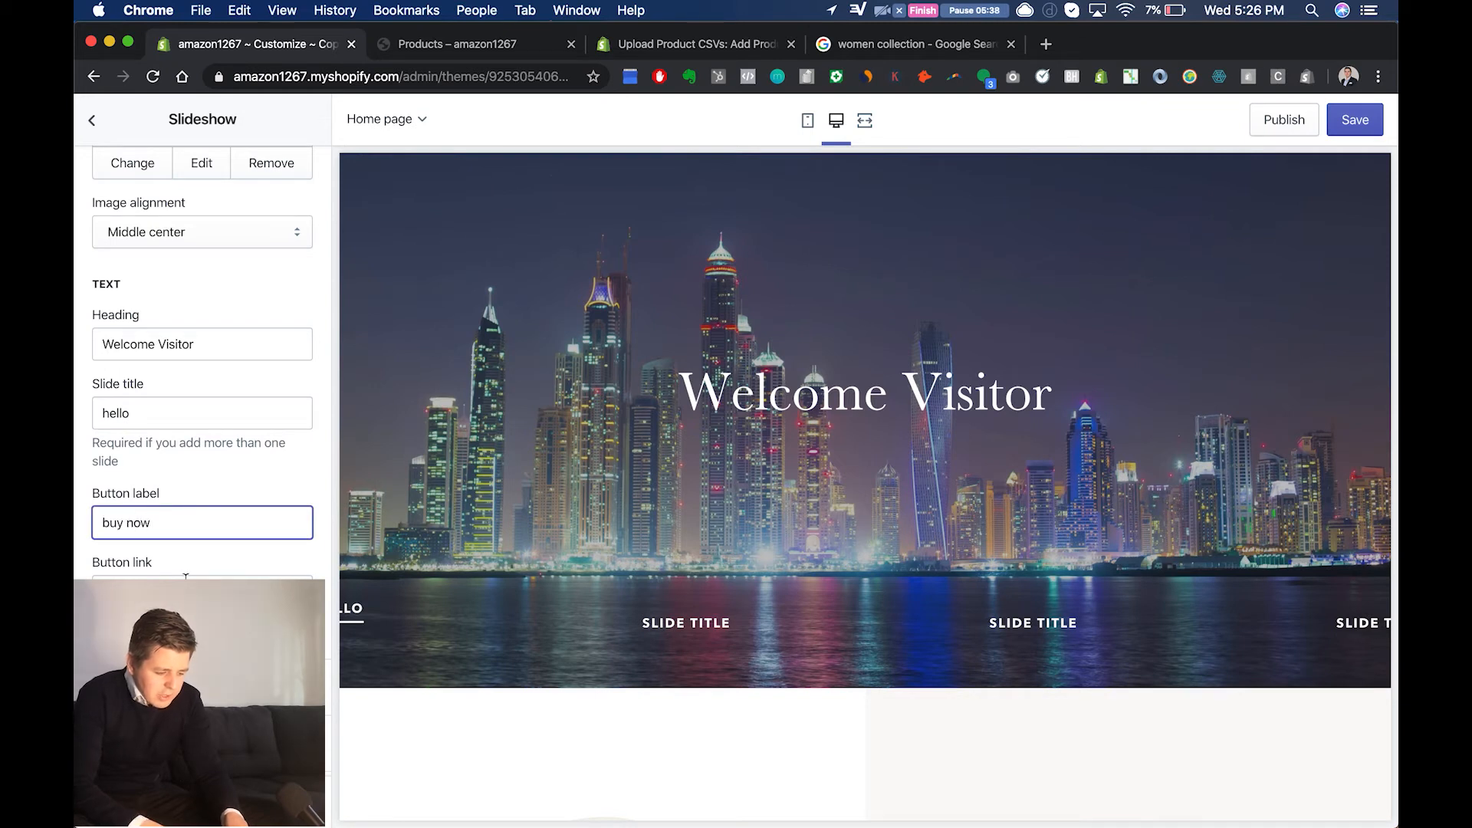
Step: Link the first slide's button to the Bad donkey T-shirt product
left_click(186, 577)
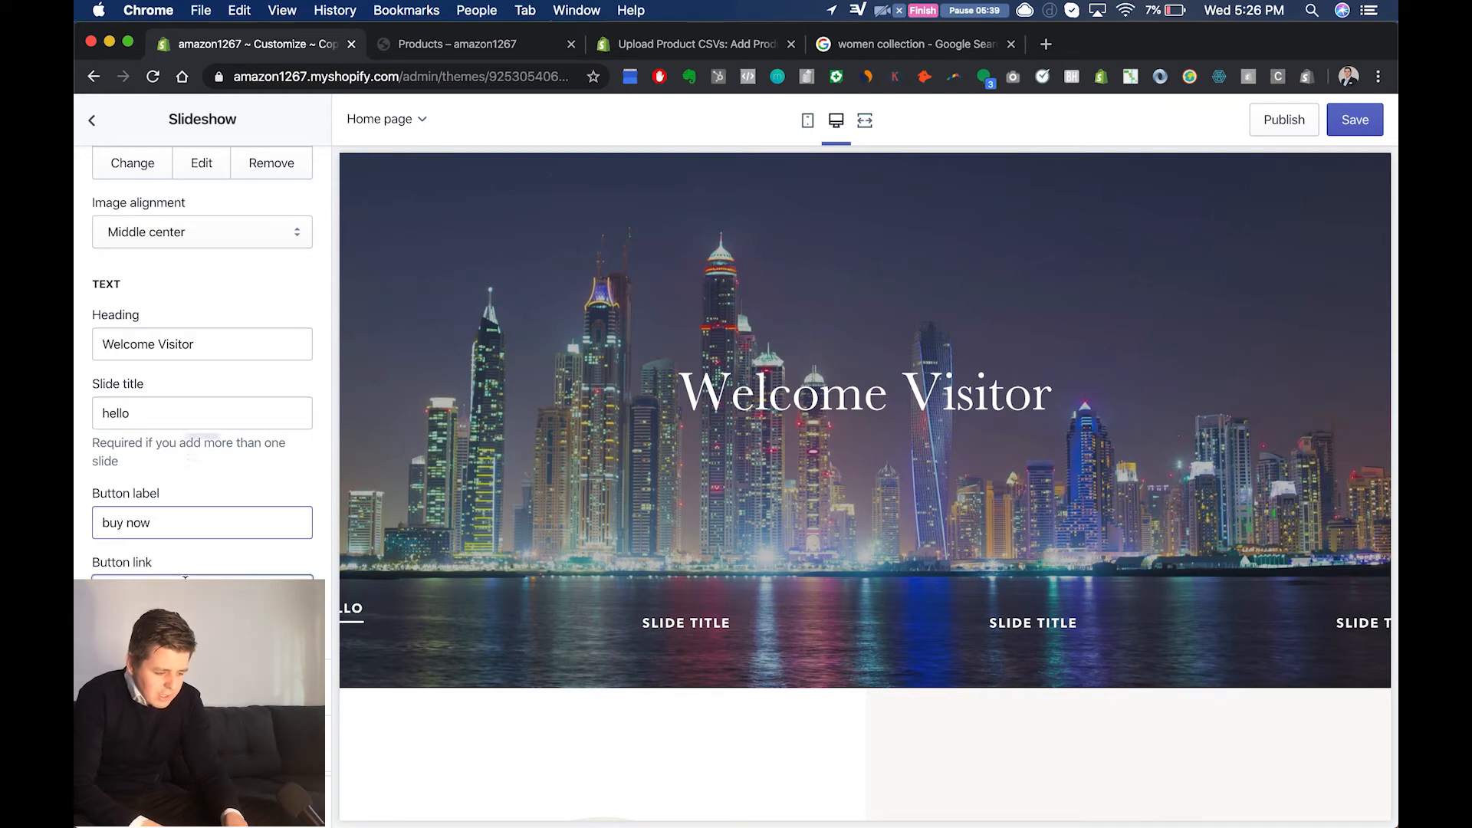
left_click(188, 406)
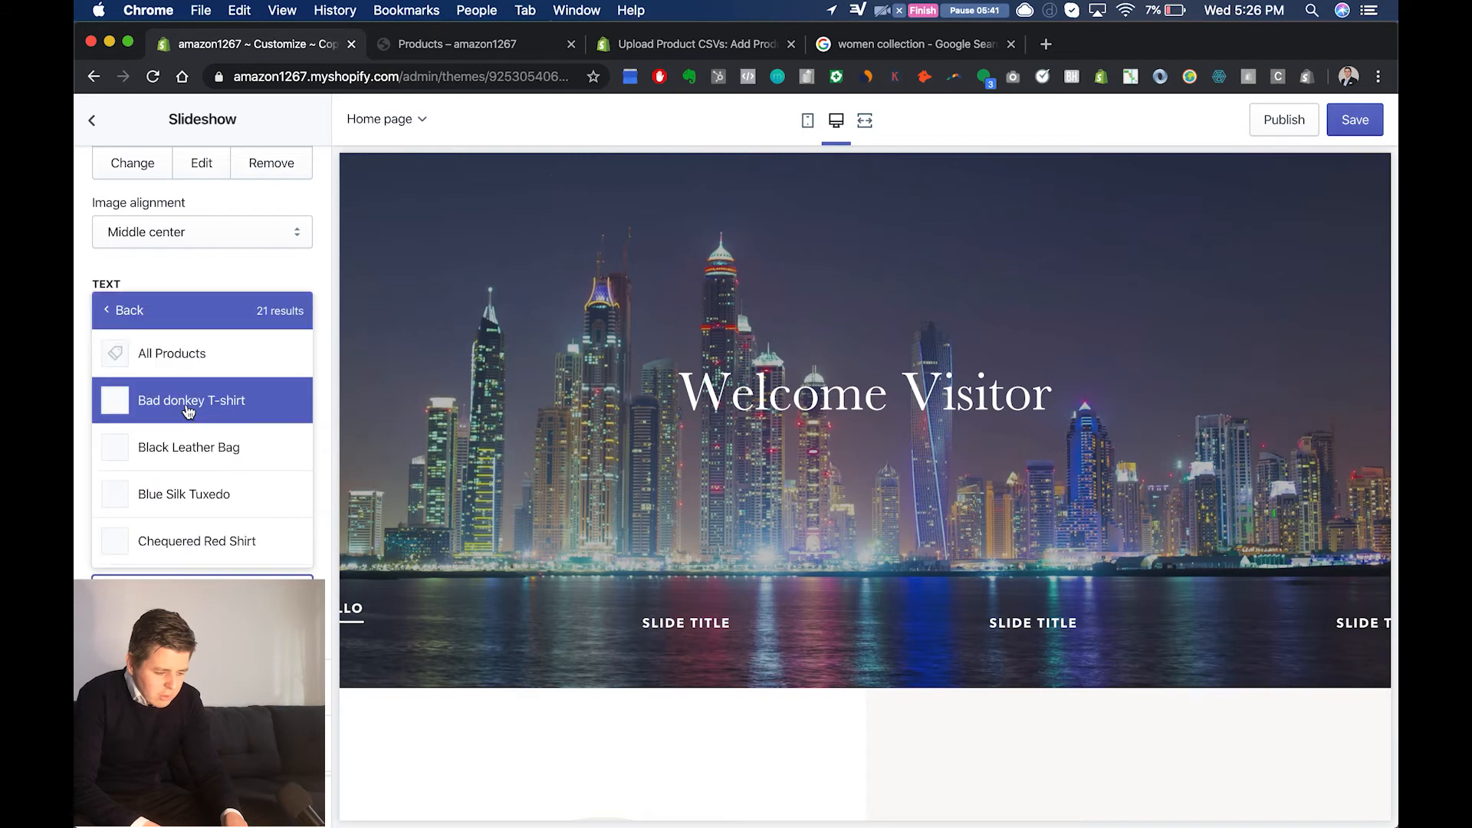
left_click(201, 404)
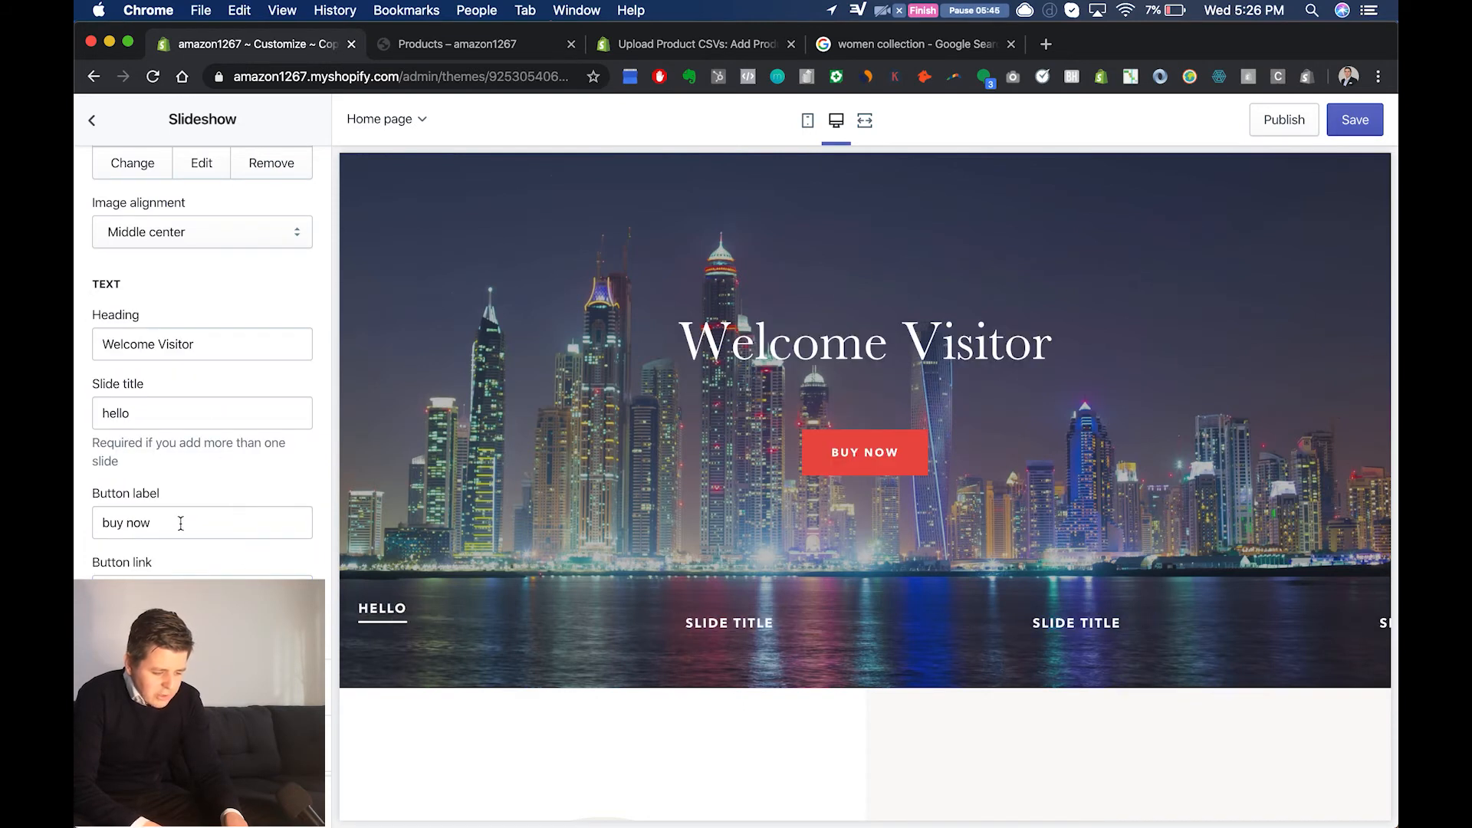
Step: Check the buy now button's linked product page in a new tab, and close it along with the old Products tab
right_click(839, 461)
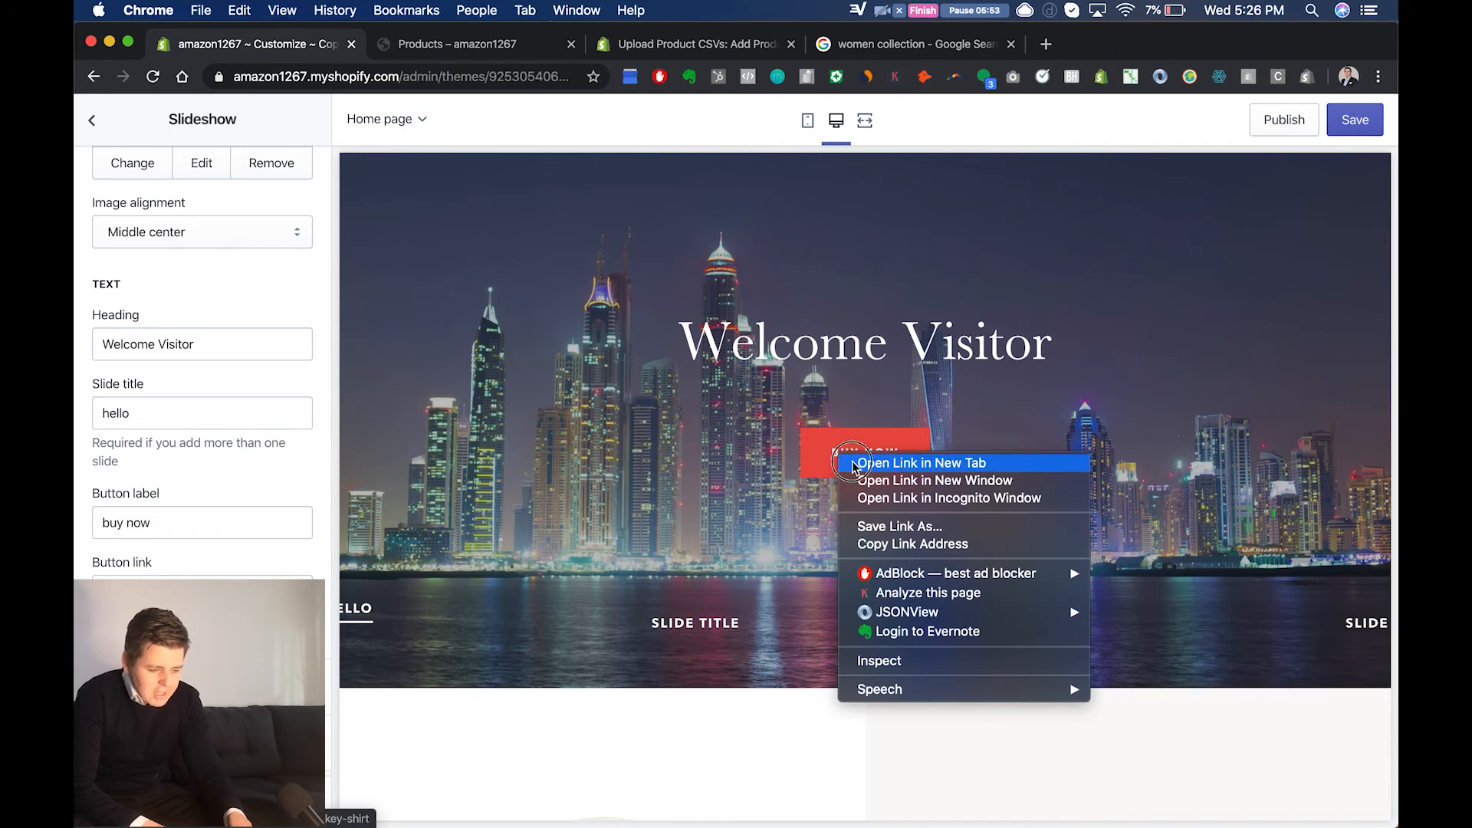
left_click(854, 463)
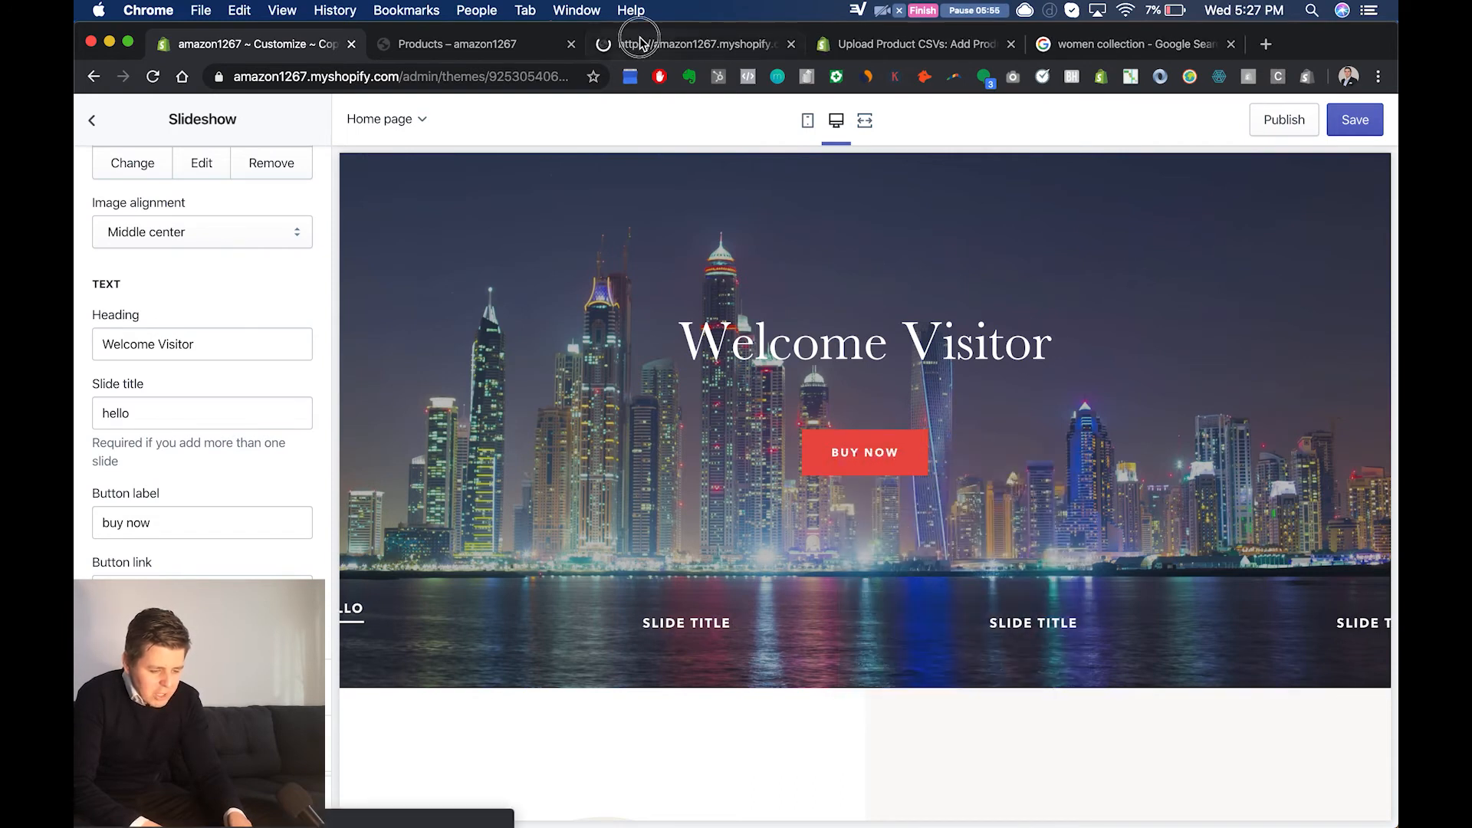
left_click(640, 42)
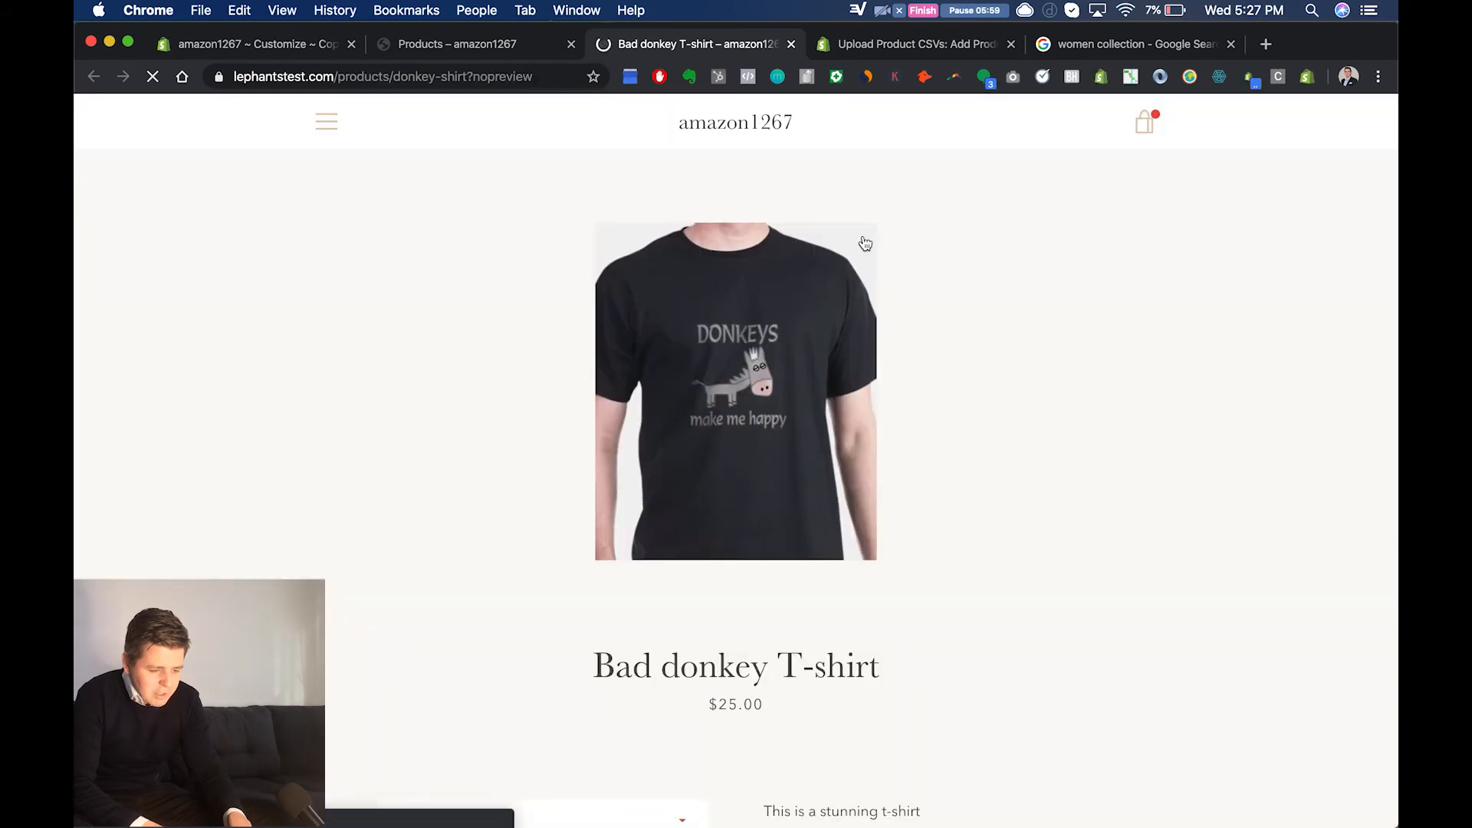
left_click(791, 44)
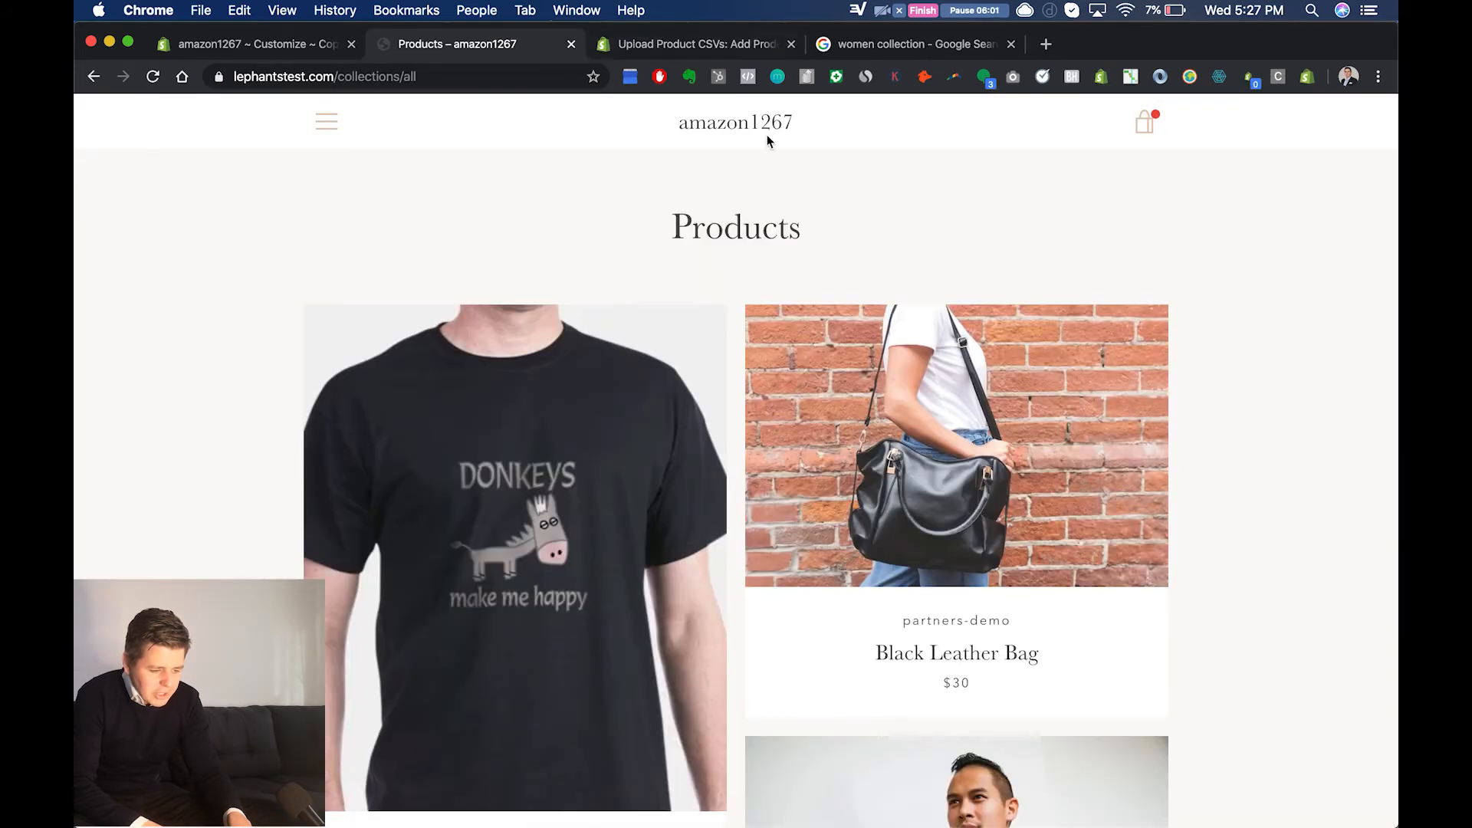
left_click(571, 44)
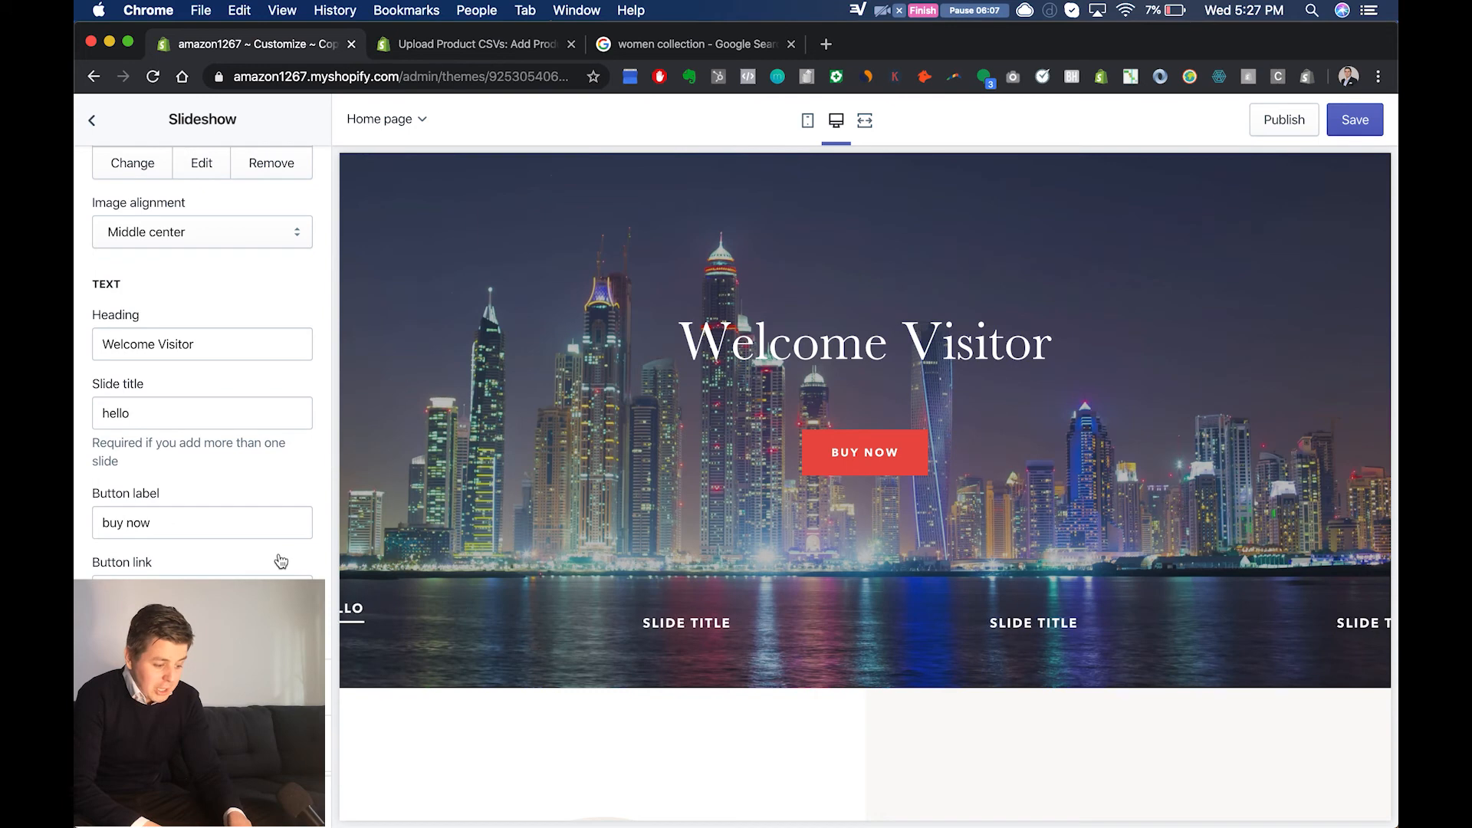
Step: Upload the motorcycle JPG from the Desktop's February files as the image of the second "Tell your story" slide
scroll(281, 563, "down", 3)
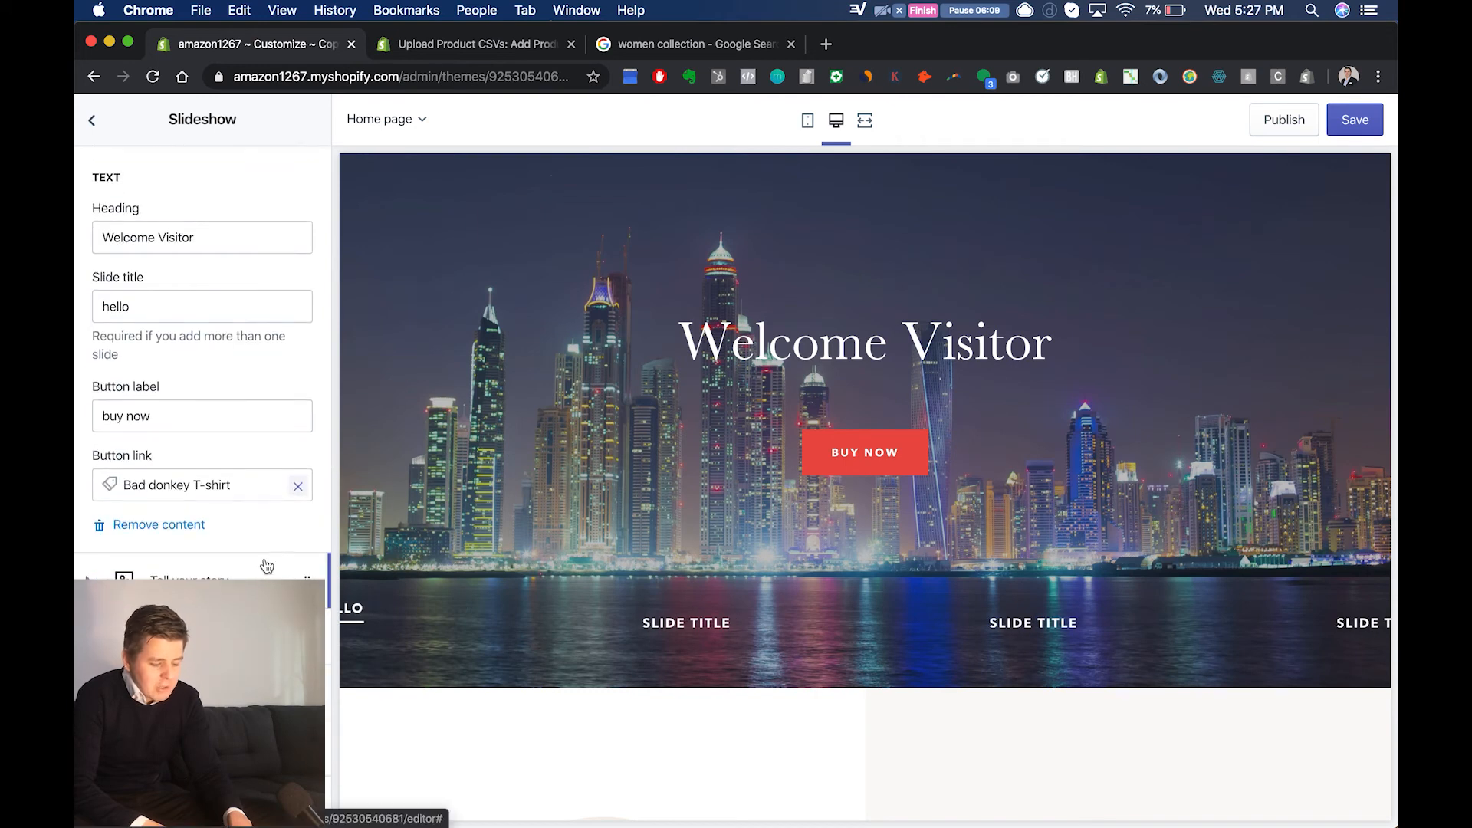
left_click(278, 566)
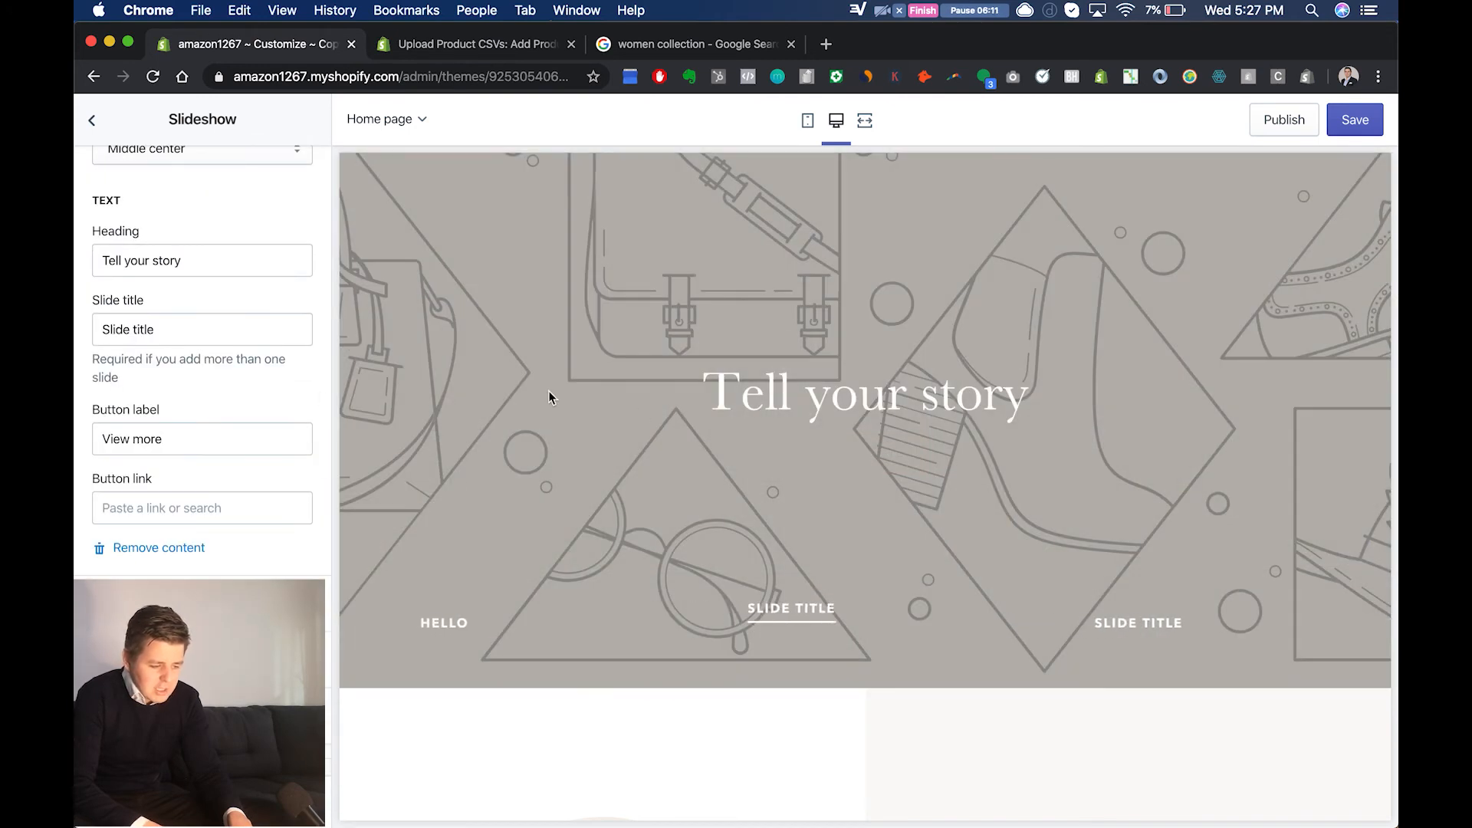
scroll(187, 253, "up", 5)
left_click(203, 289)
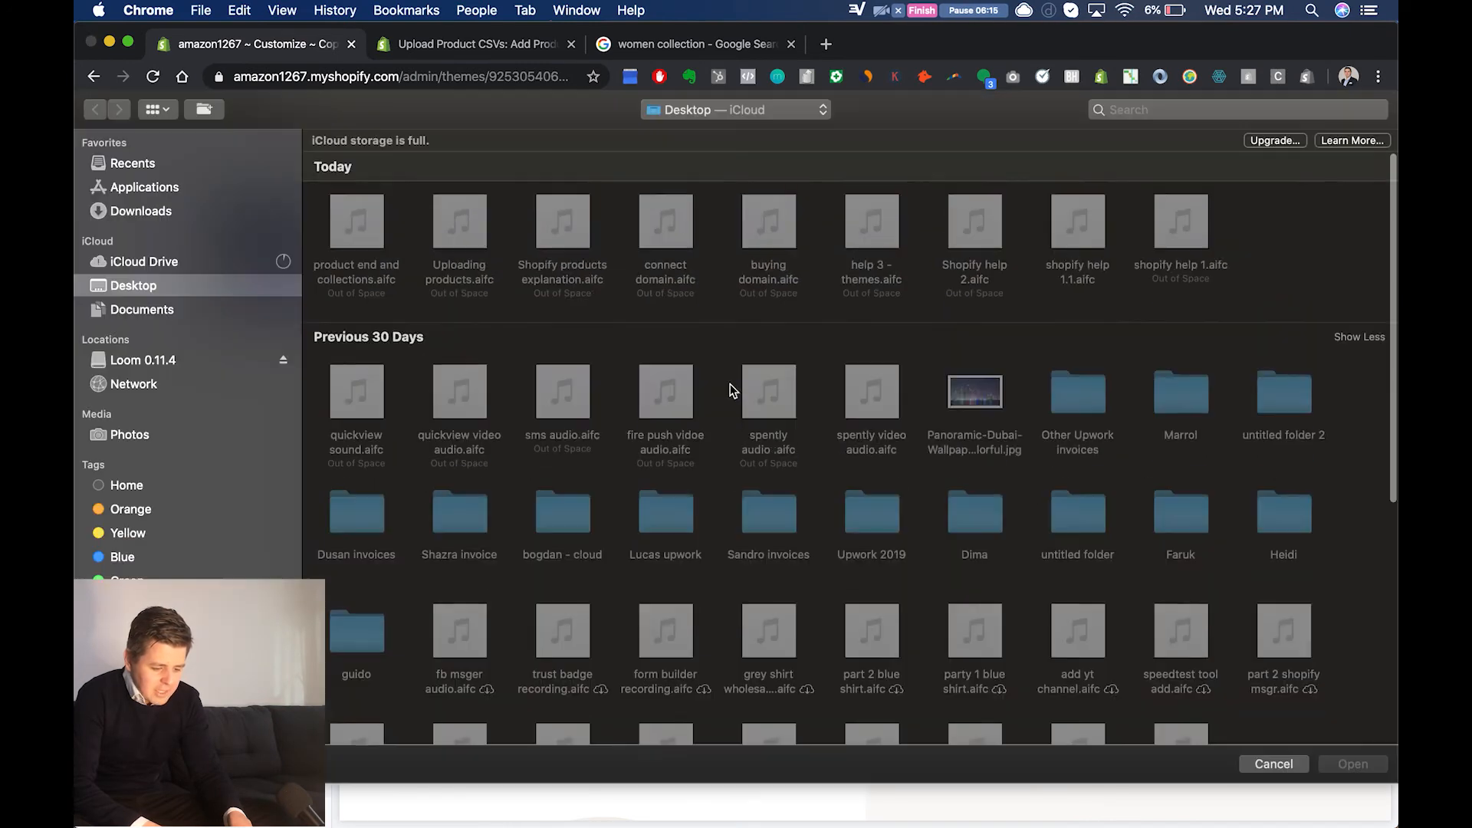
scroll(742, 413, "down", 5)
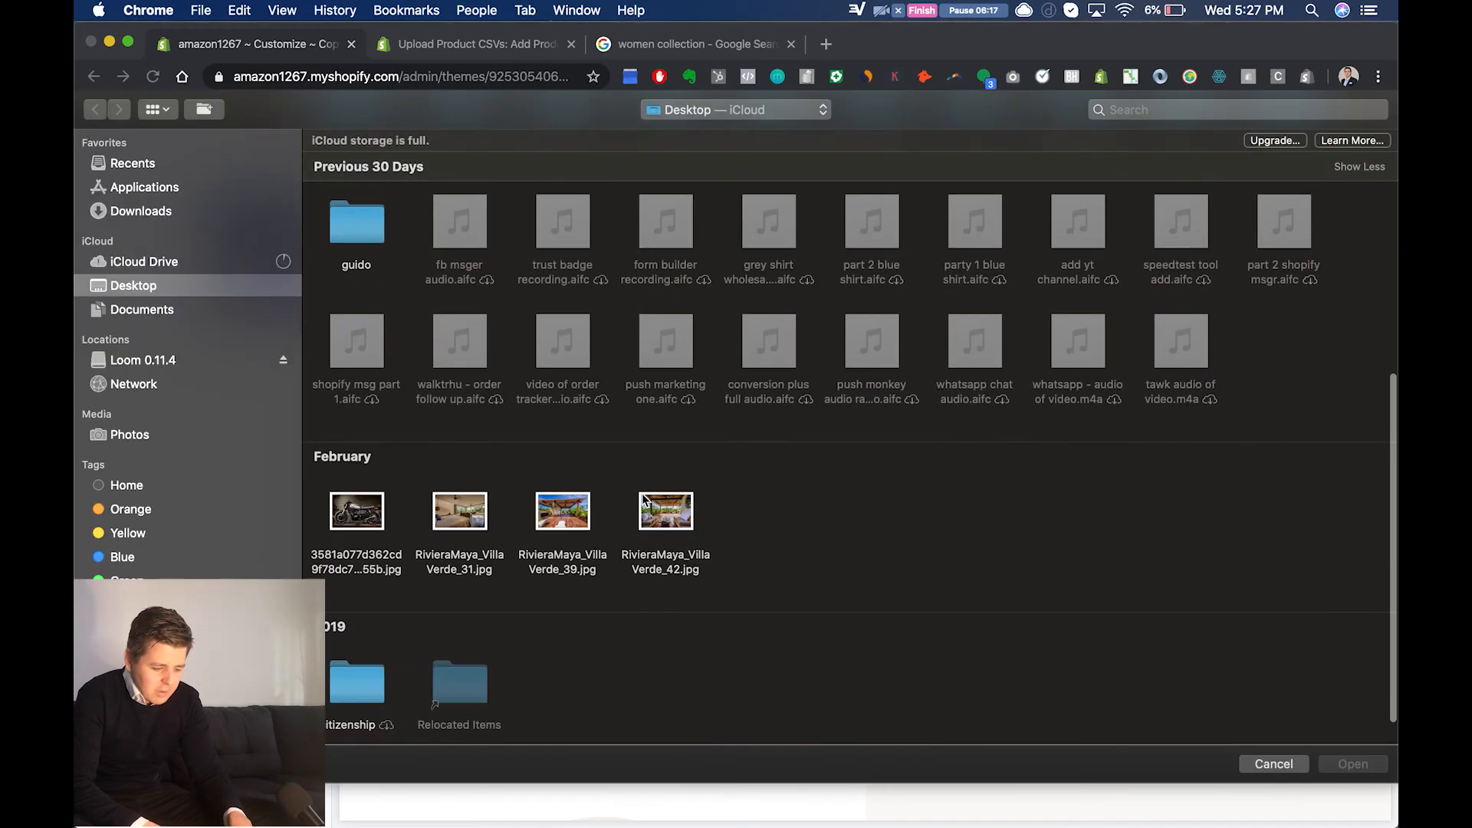
left_click(381, 513)
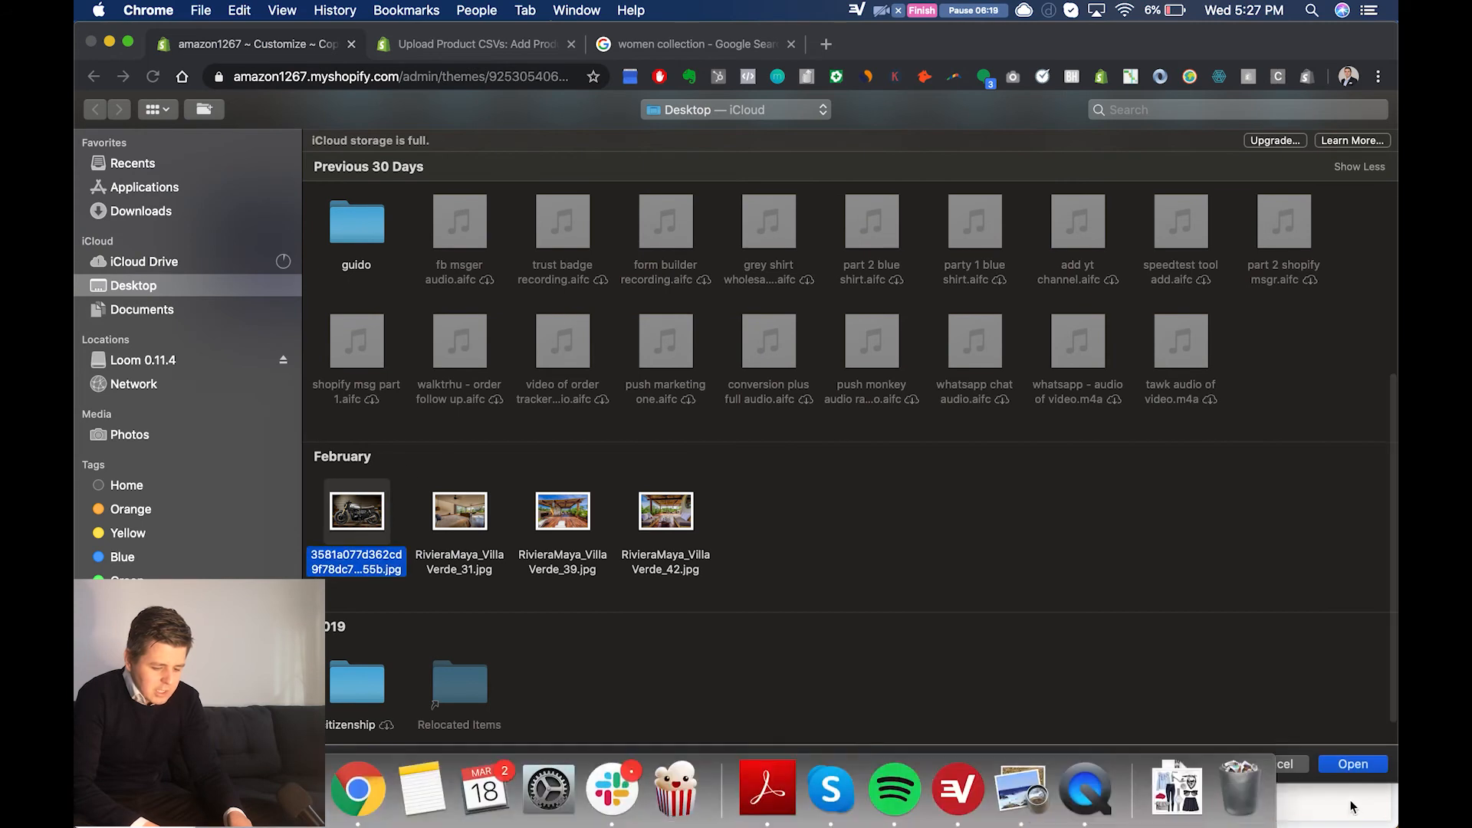
left_click(1353, 764)
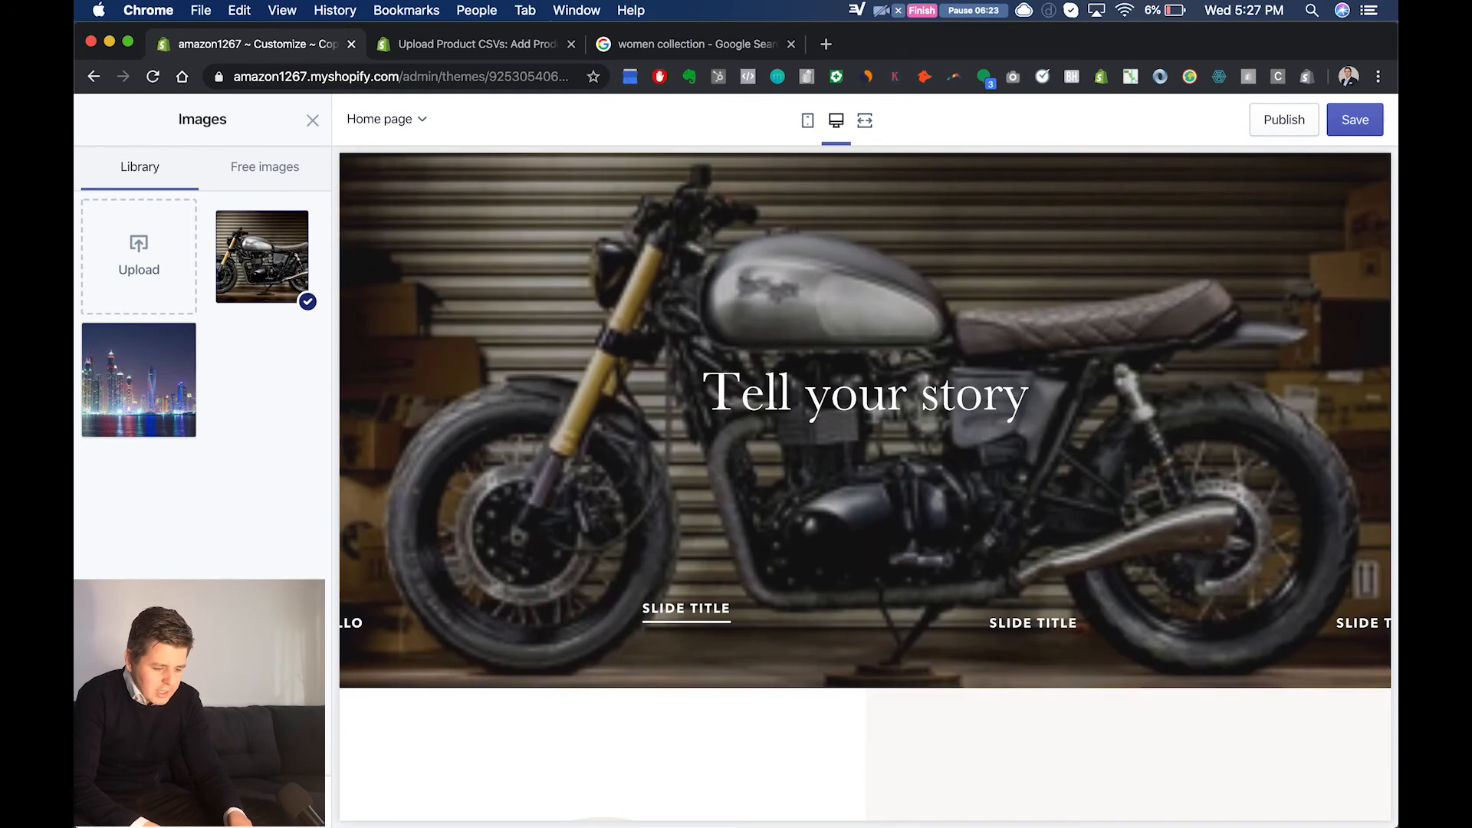
Step: Set the second slide's heading to "moto" and shorten its slide title to "Slide"
scroll(279, 540, "down", 2)
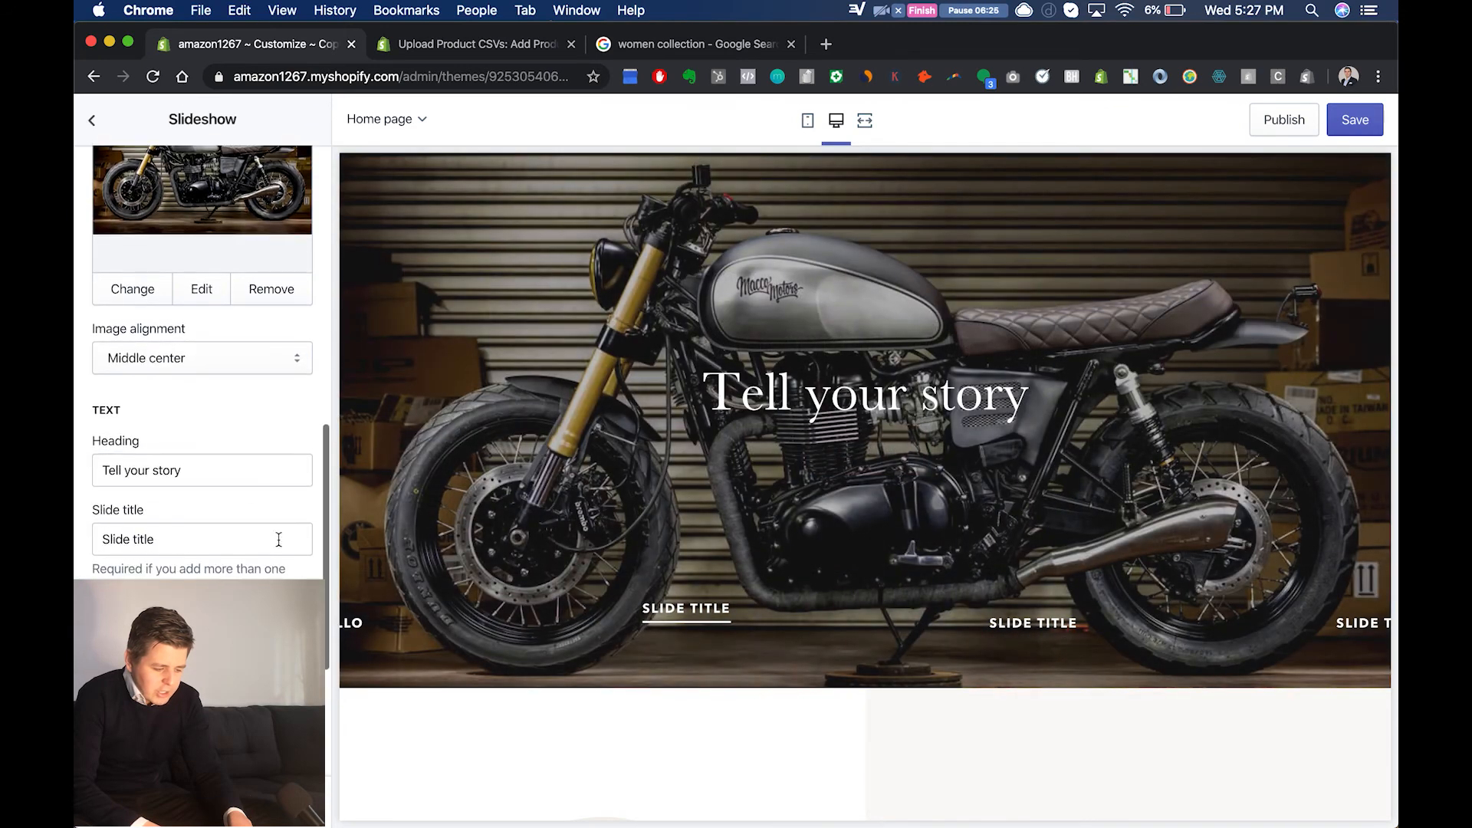
left_click(233, 474)
key("super+a")
type("m")
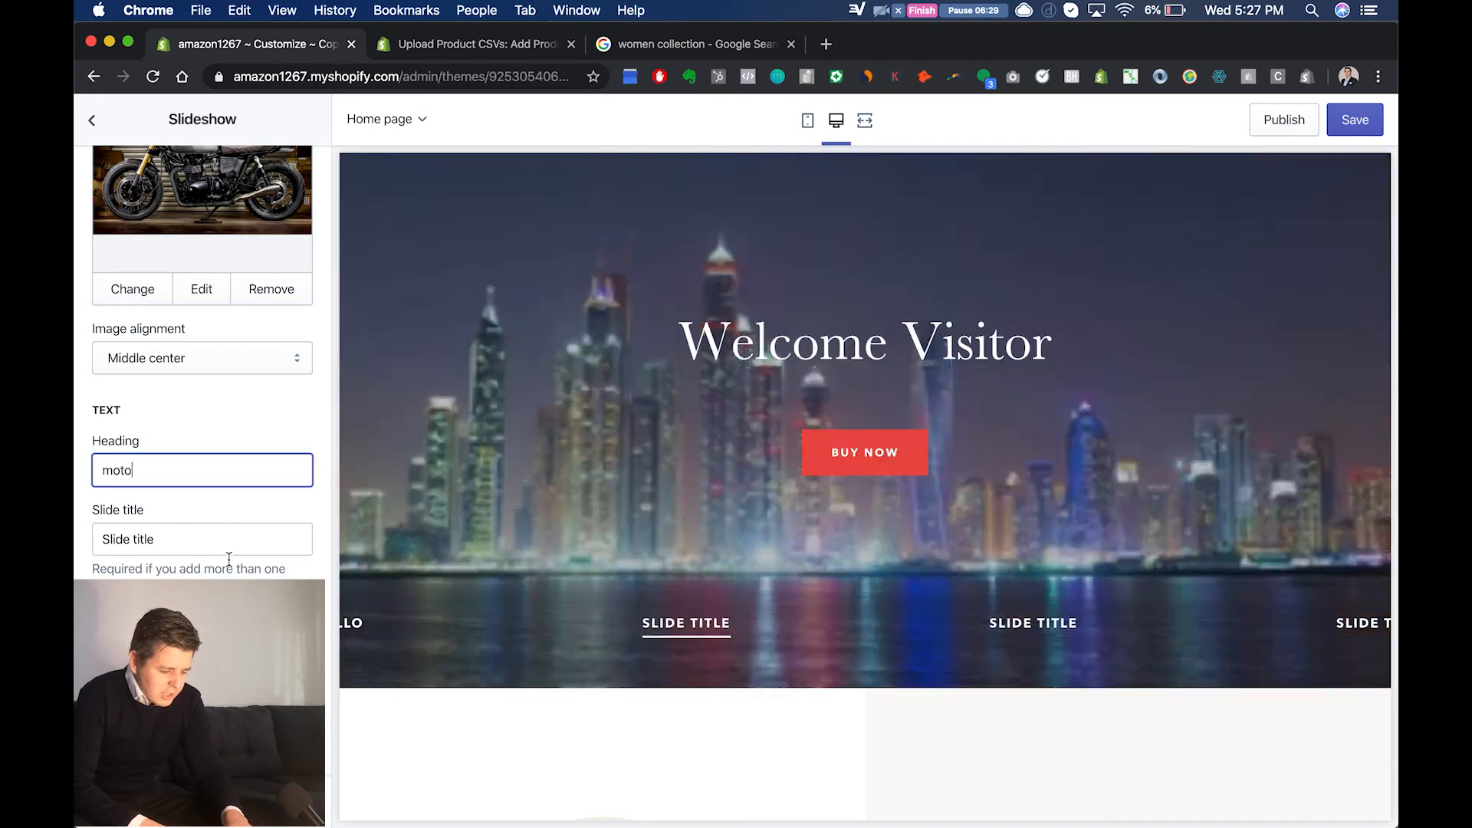
left_click(230, 549)
double_click(230, 549)
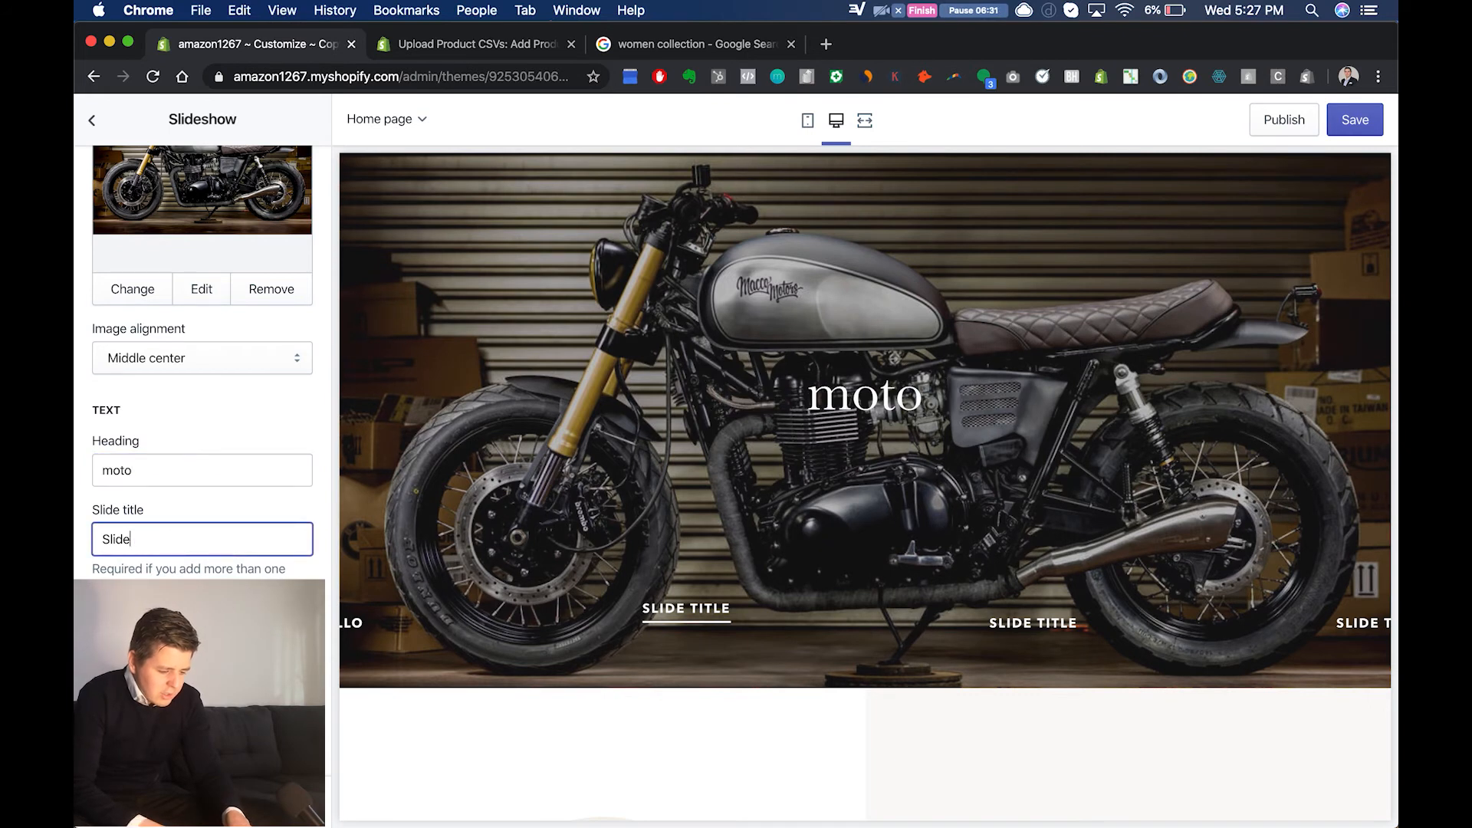
scroll(182, 458, "down", 5)
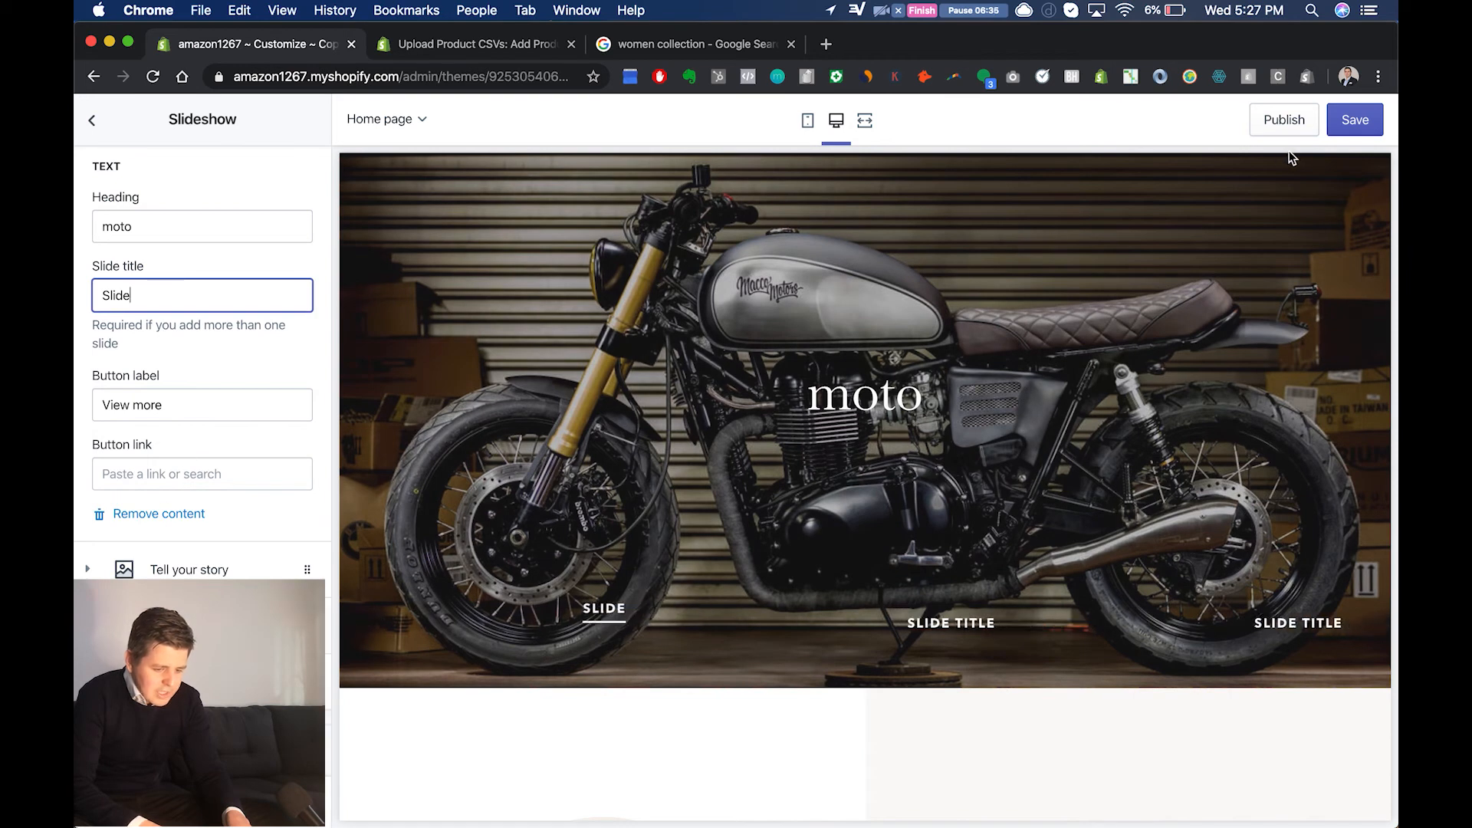
Step: Save the theme changes and exit the theme editor to the store's Themes page
left_click(1355, 120)
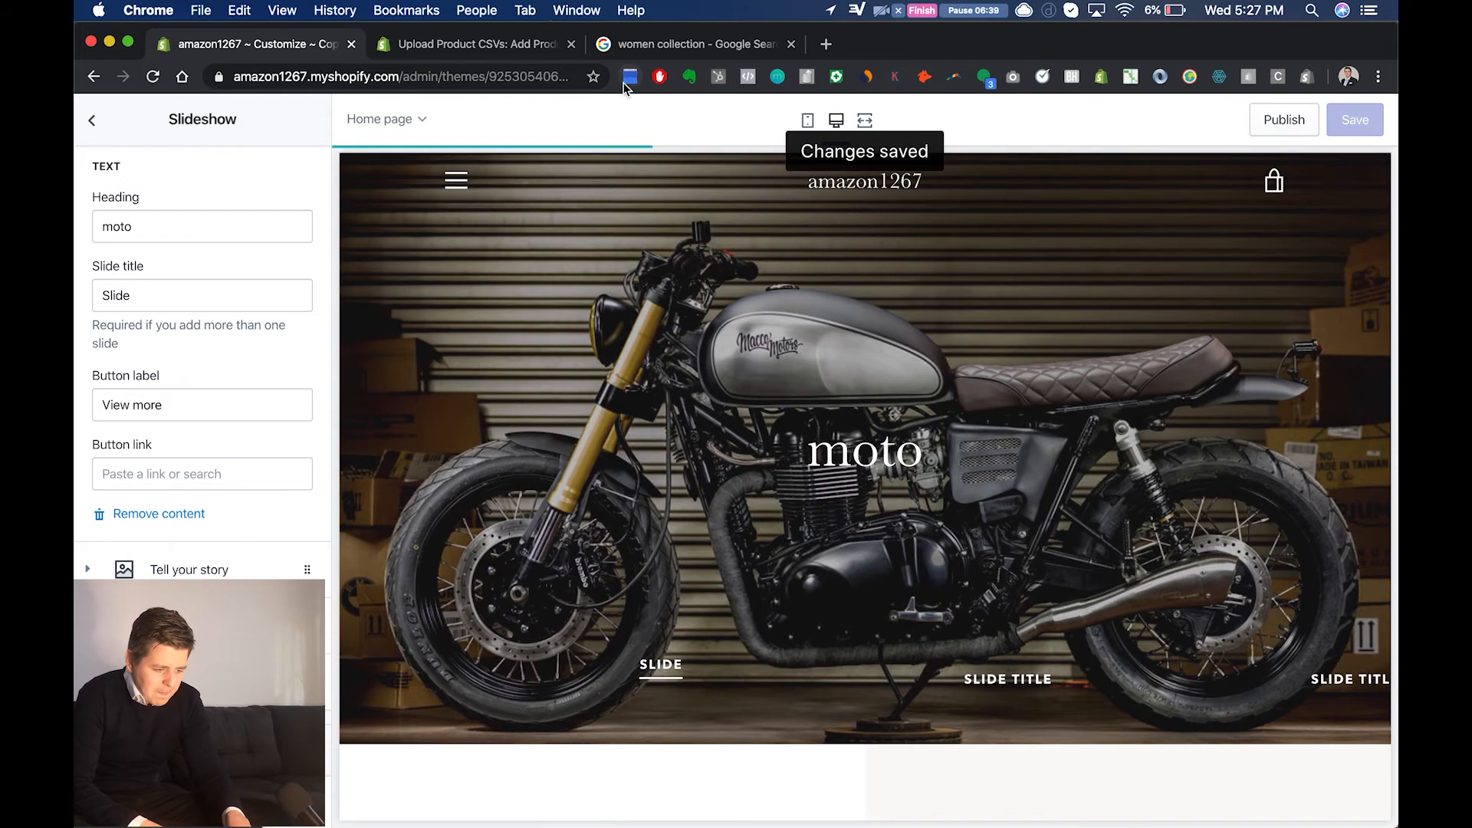
left_click(92, 122)
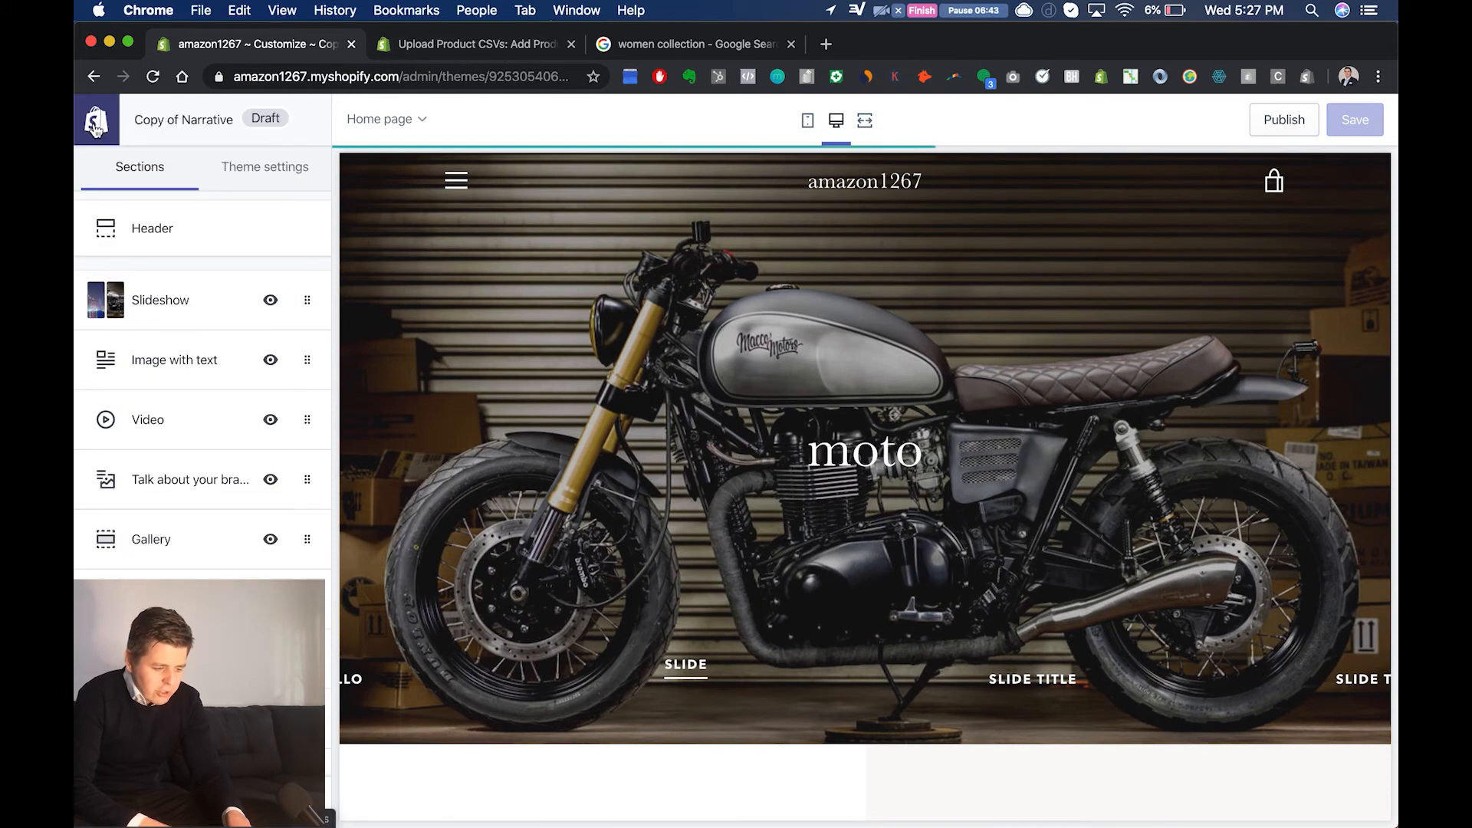
left_click(95, 125)
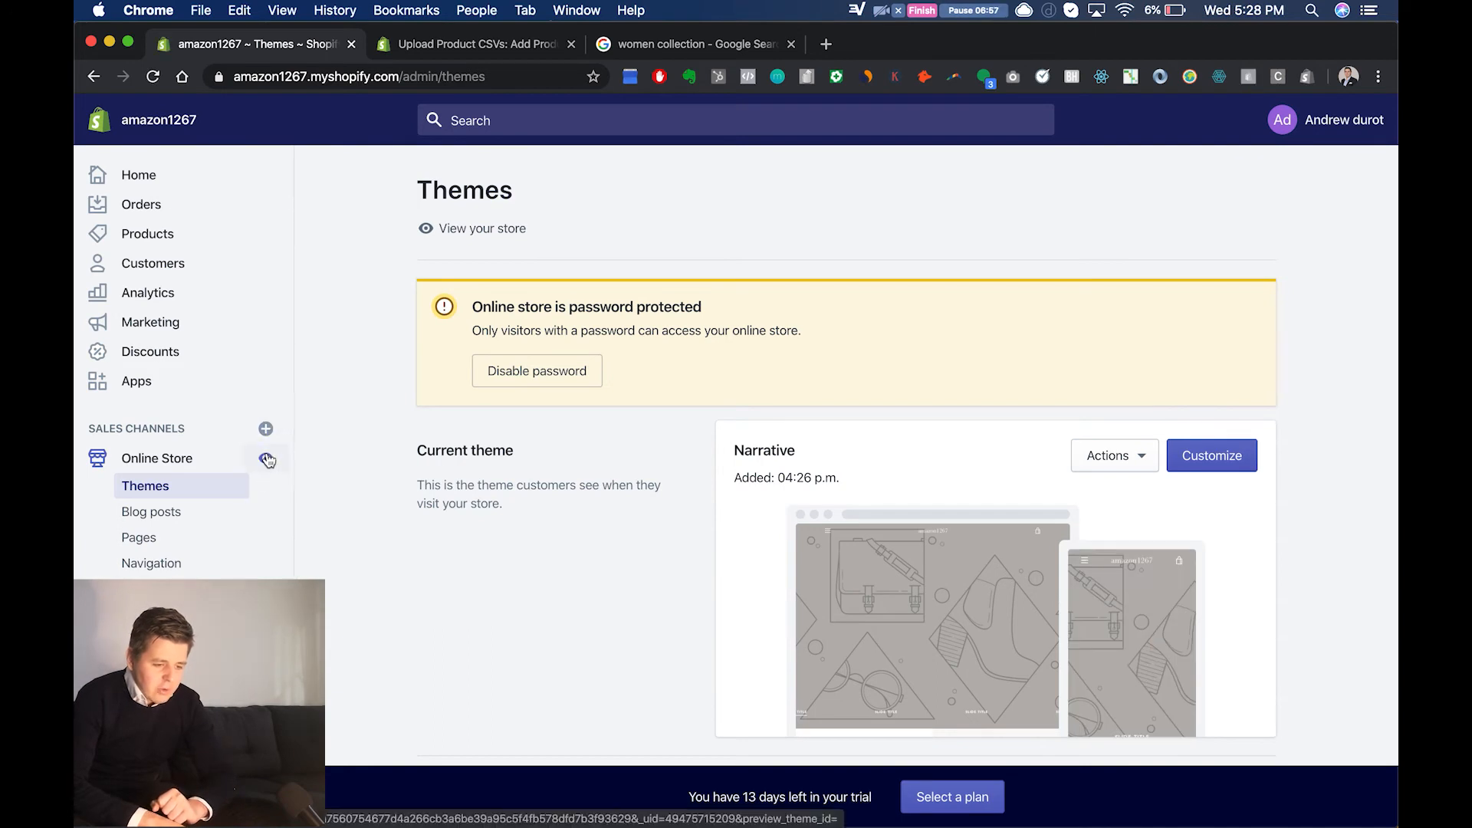
Step: View the live online store to see which theme visitors get, and close its tab to return to Themes
left_click(267, 459)
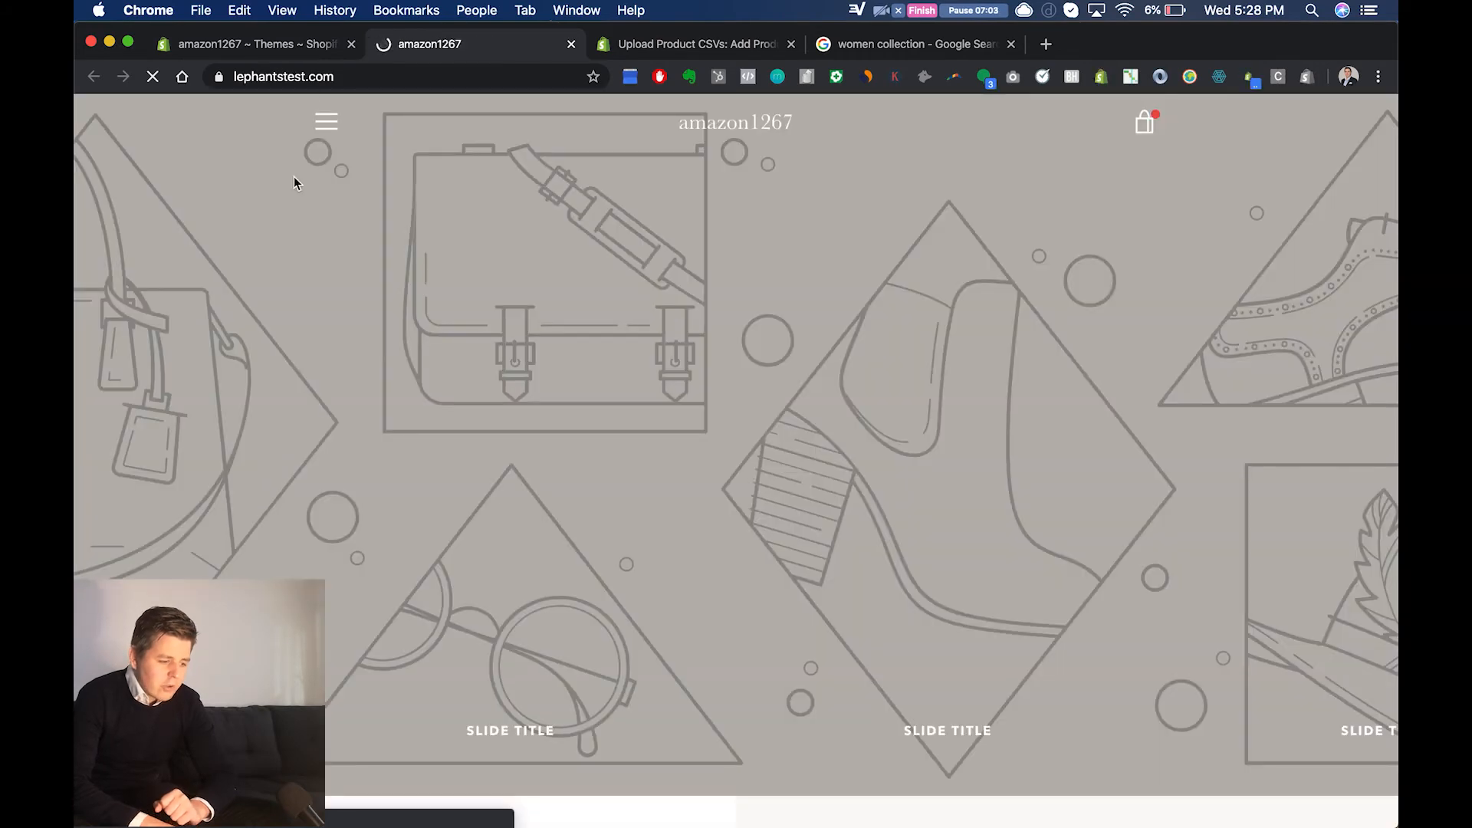
left_click(287, 49)
left_click(572, 45)
Step: Publish the Copy of Narrative theme from the theme library as the store's current theme
scroll(693, 480, "down", 4)
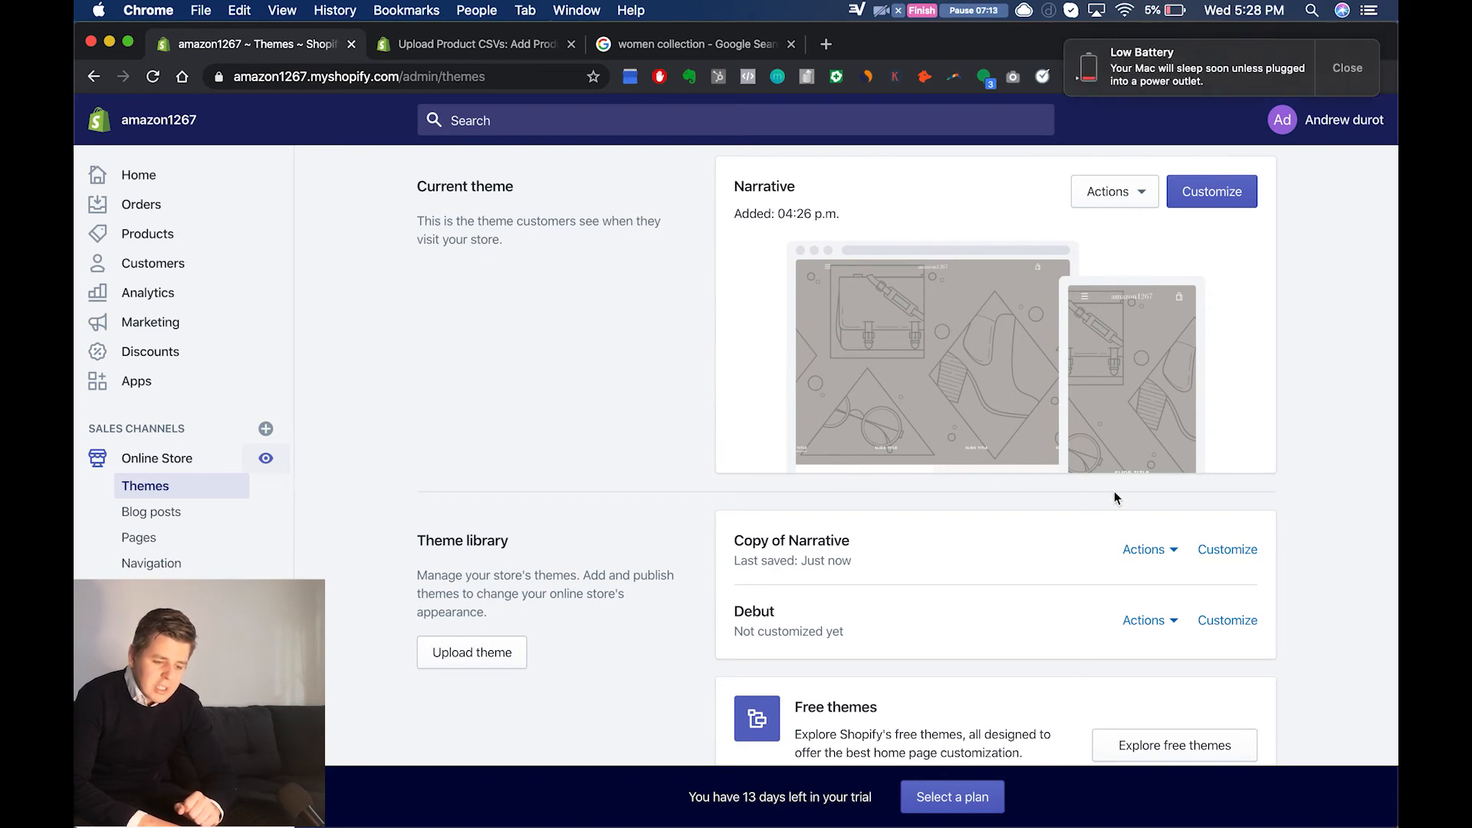
left_click(1164, 556)
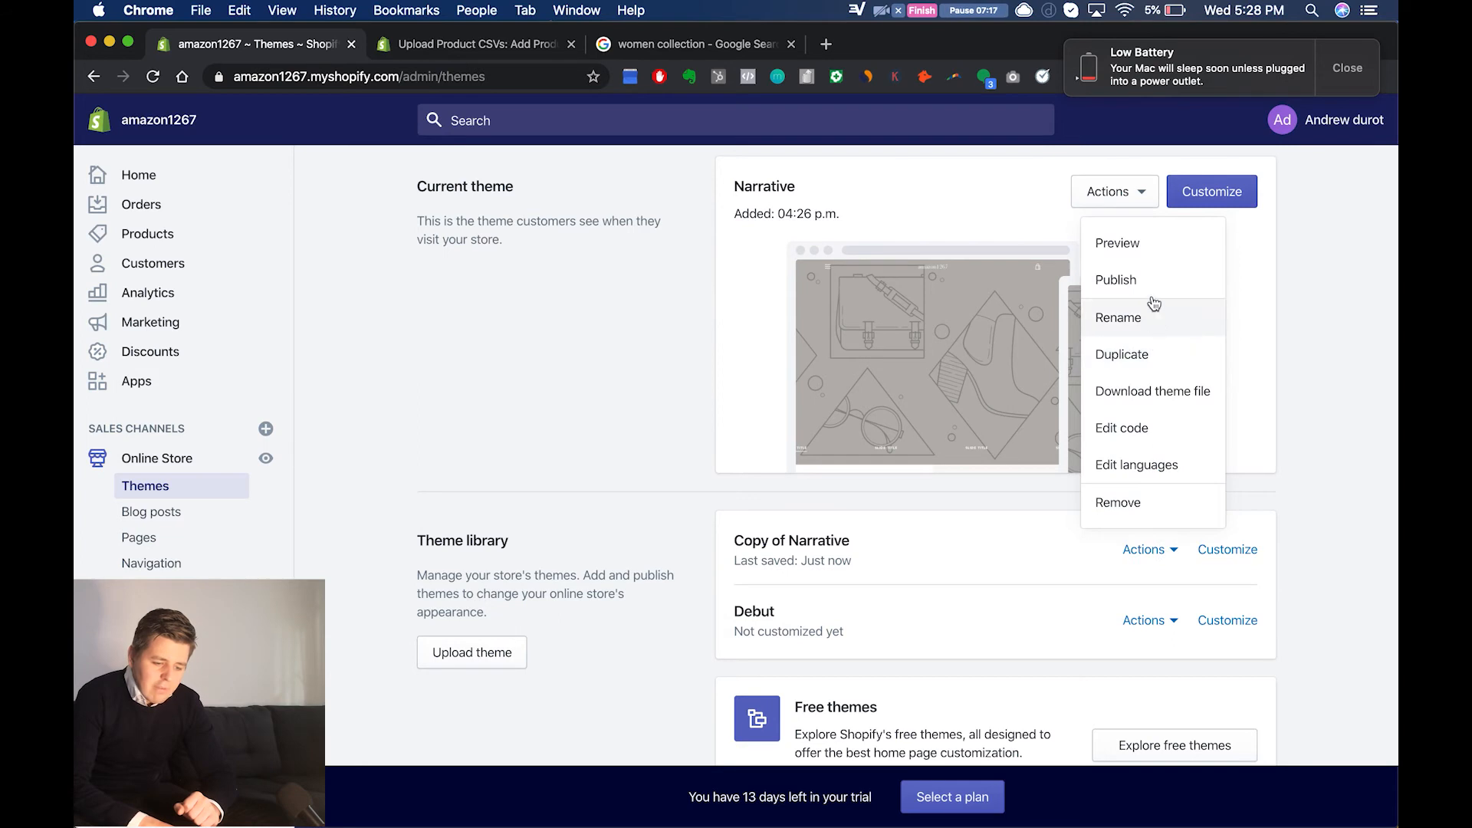
left_click(1147, 273)
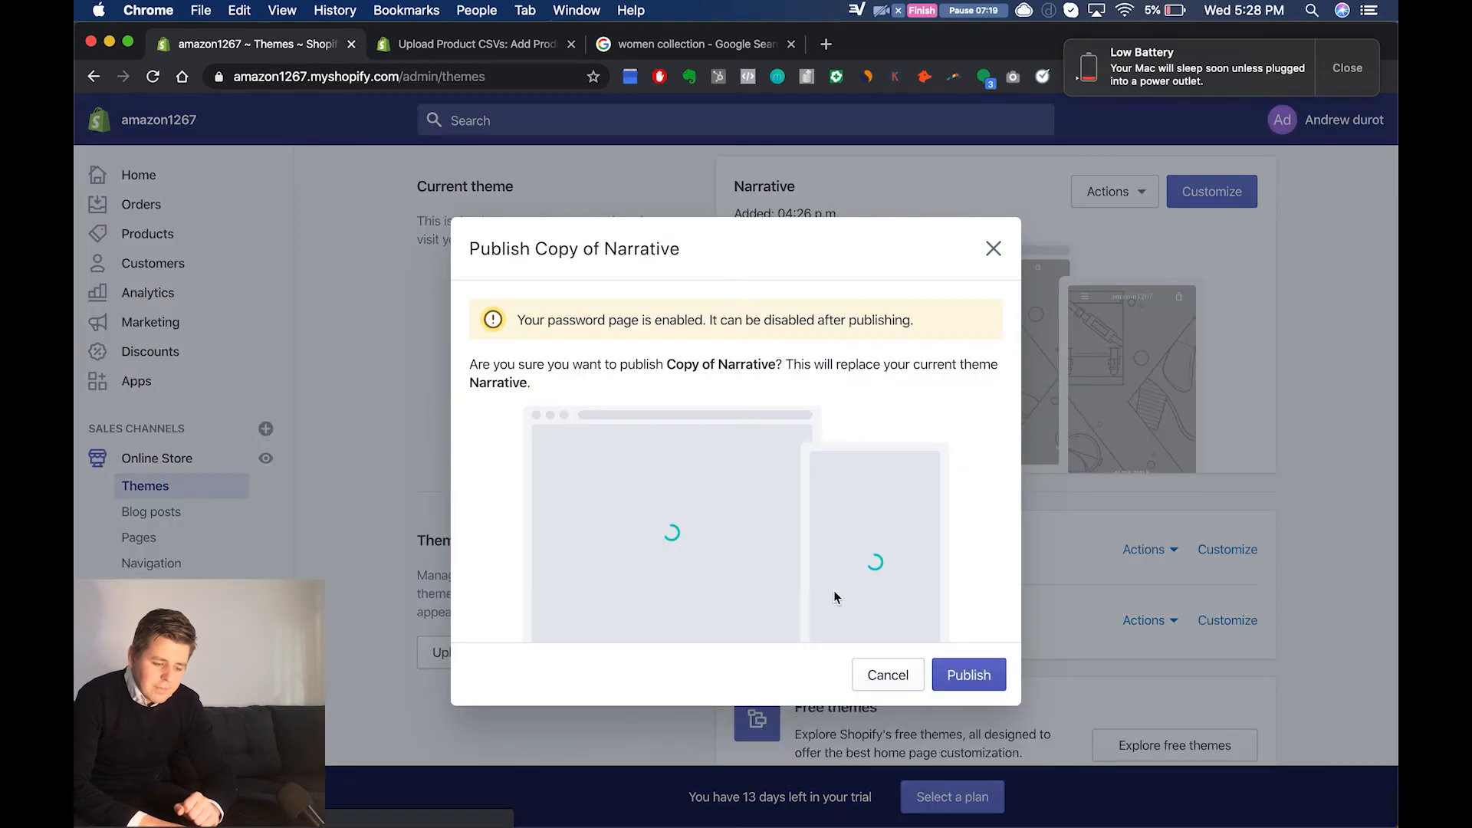
left_click(960, 676)
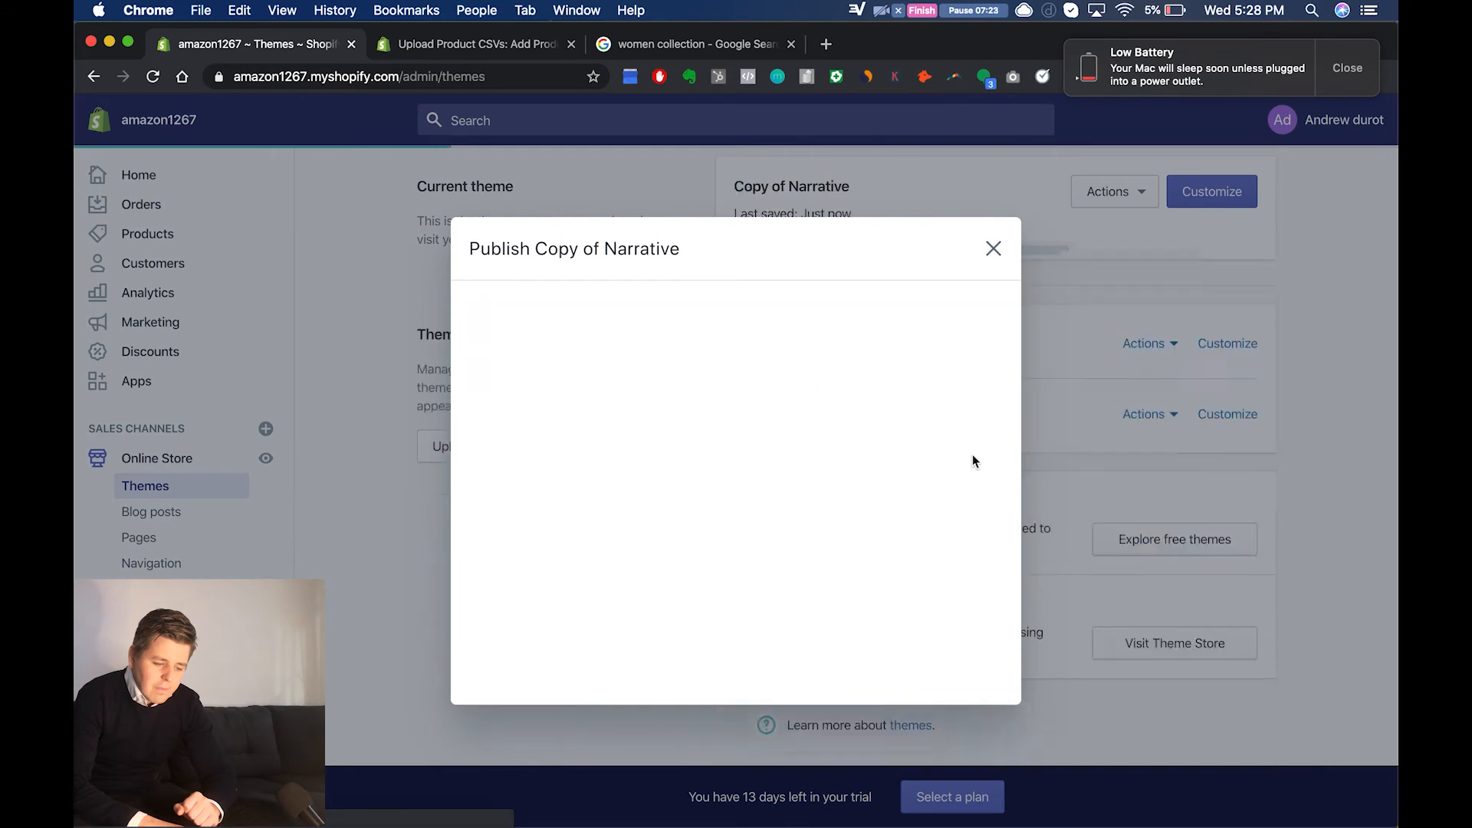
scroll(547, 429, "up", 1)
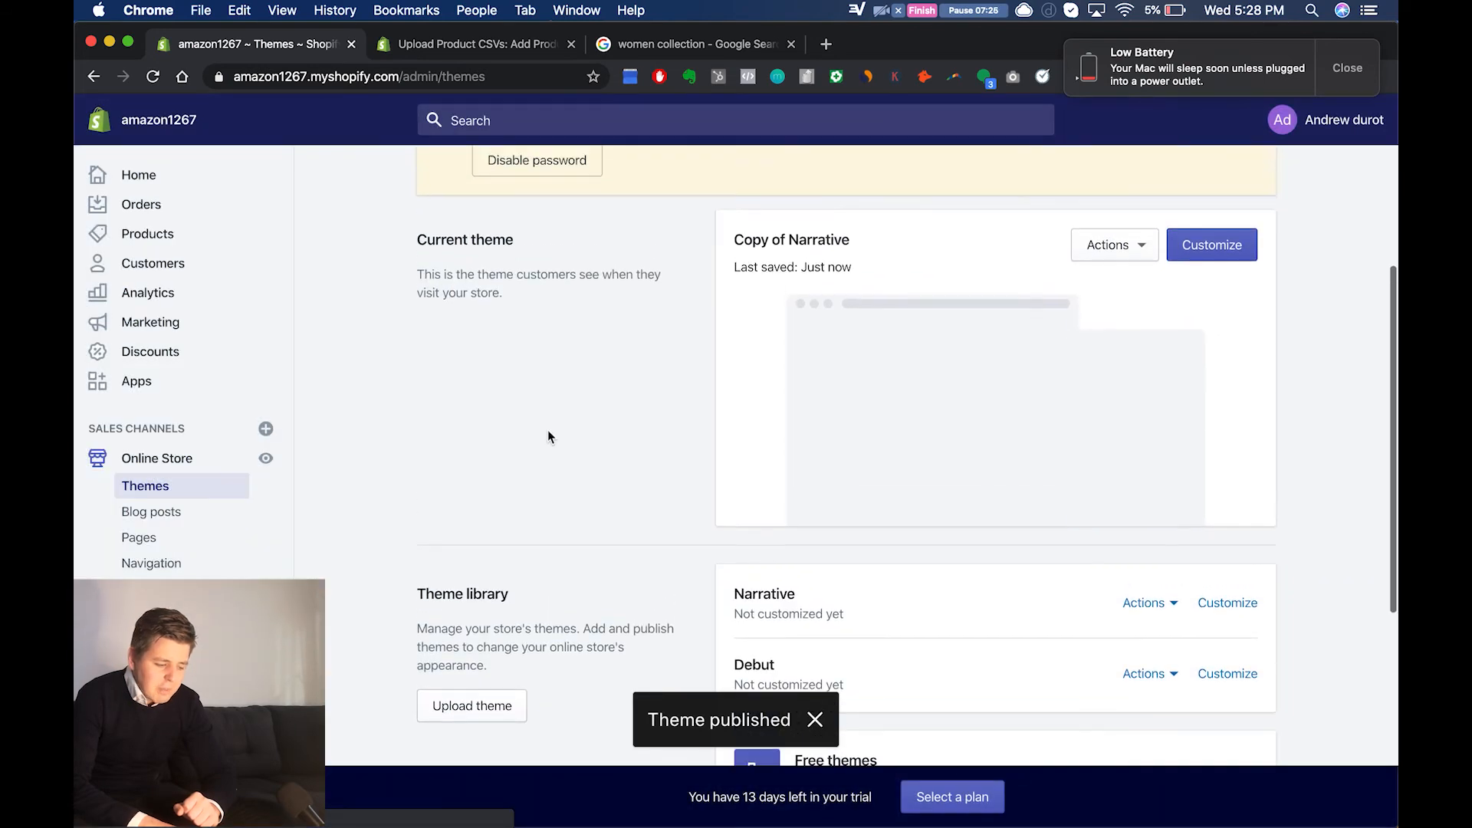
Step: View the published online store, check the second slide and the sections below it, and return to the Themes page
left_click(268, 460)
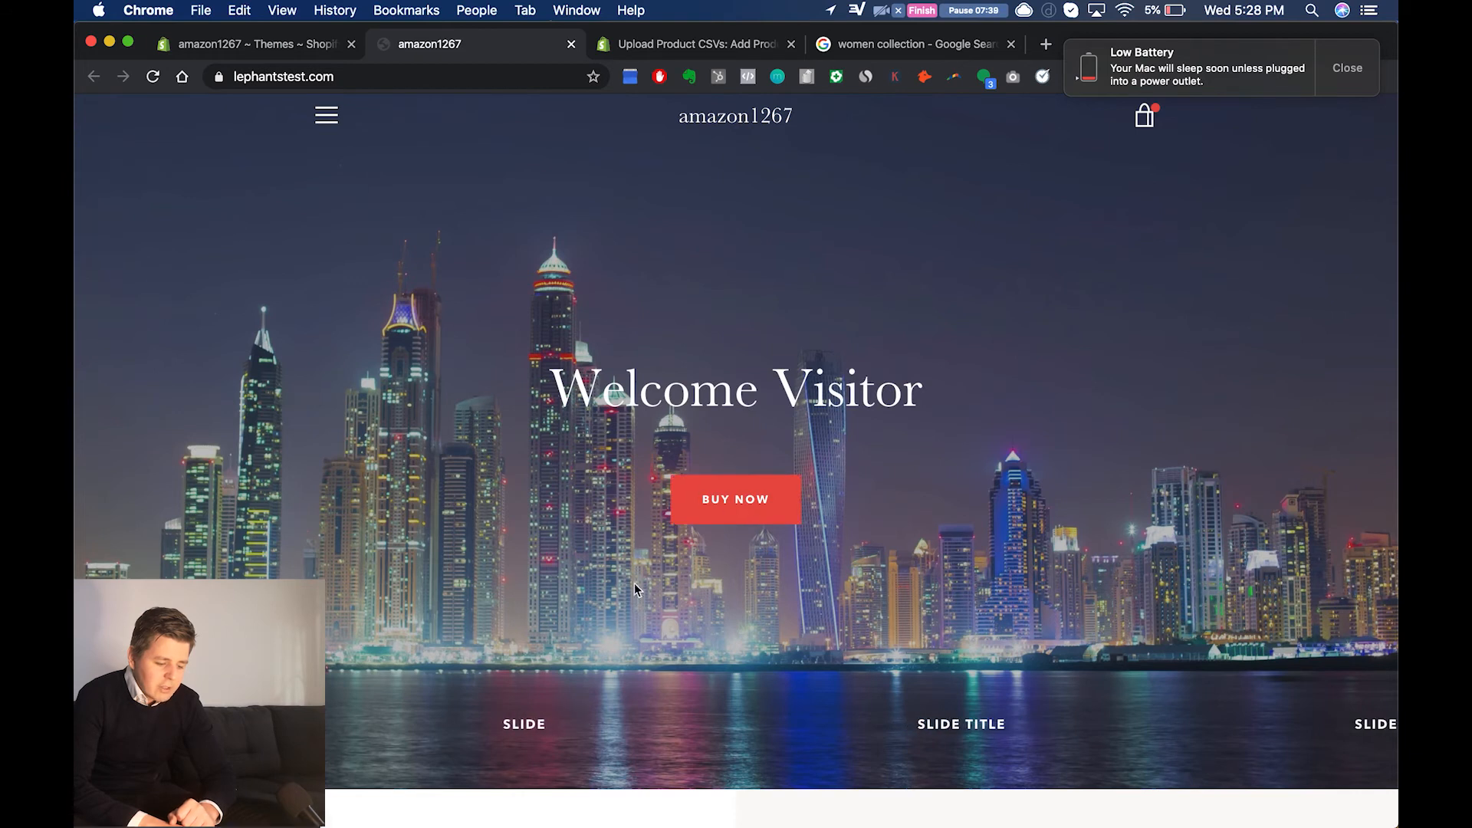
left_click(570, 708)
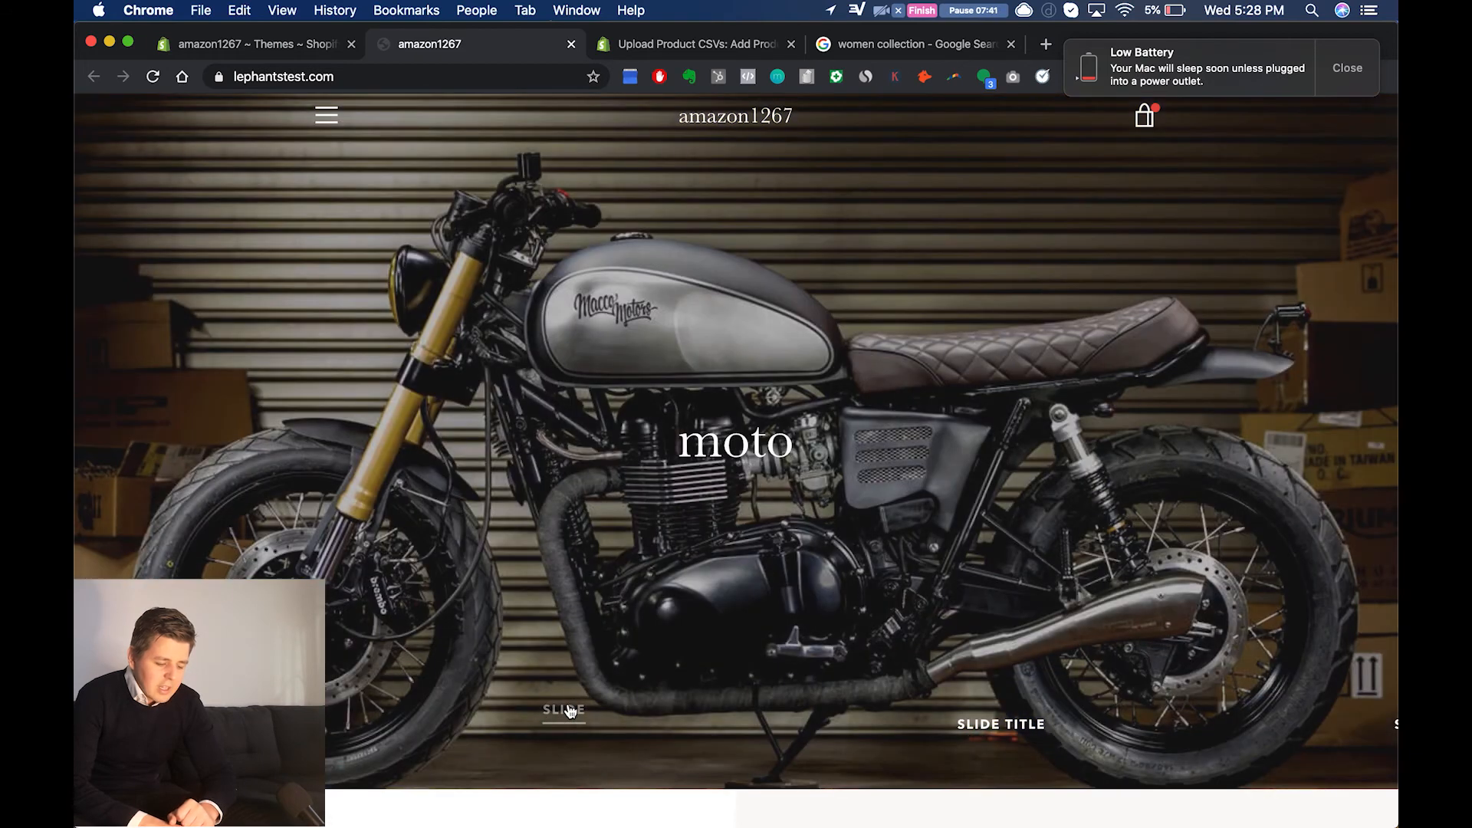
scroll(739, 613, "down", 10)
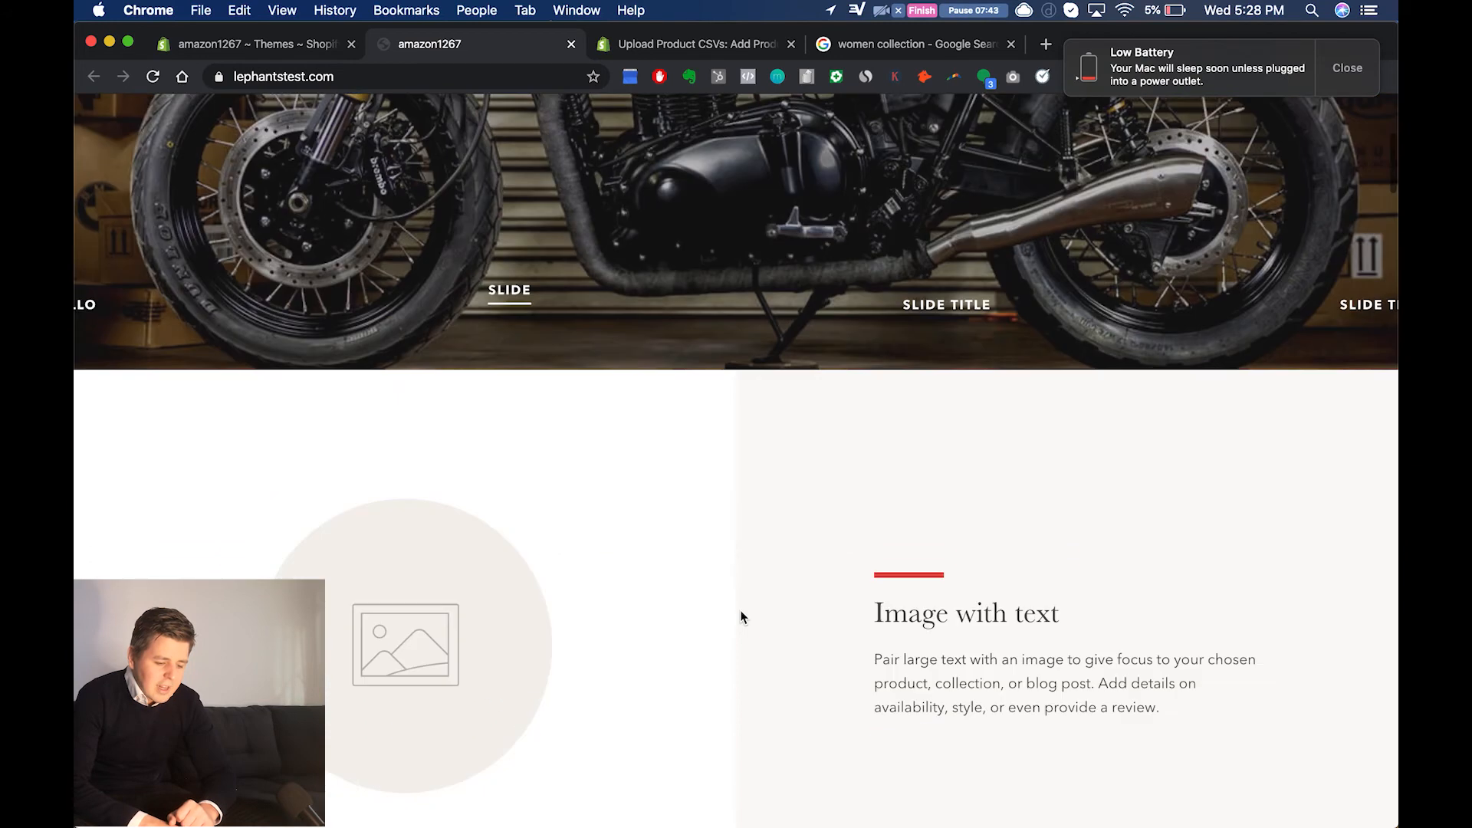
scroll(779, 460, "down", 8)
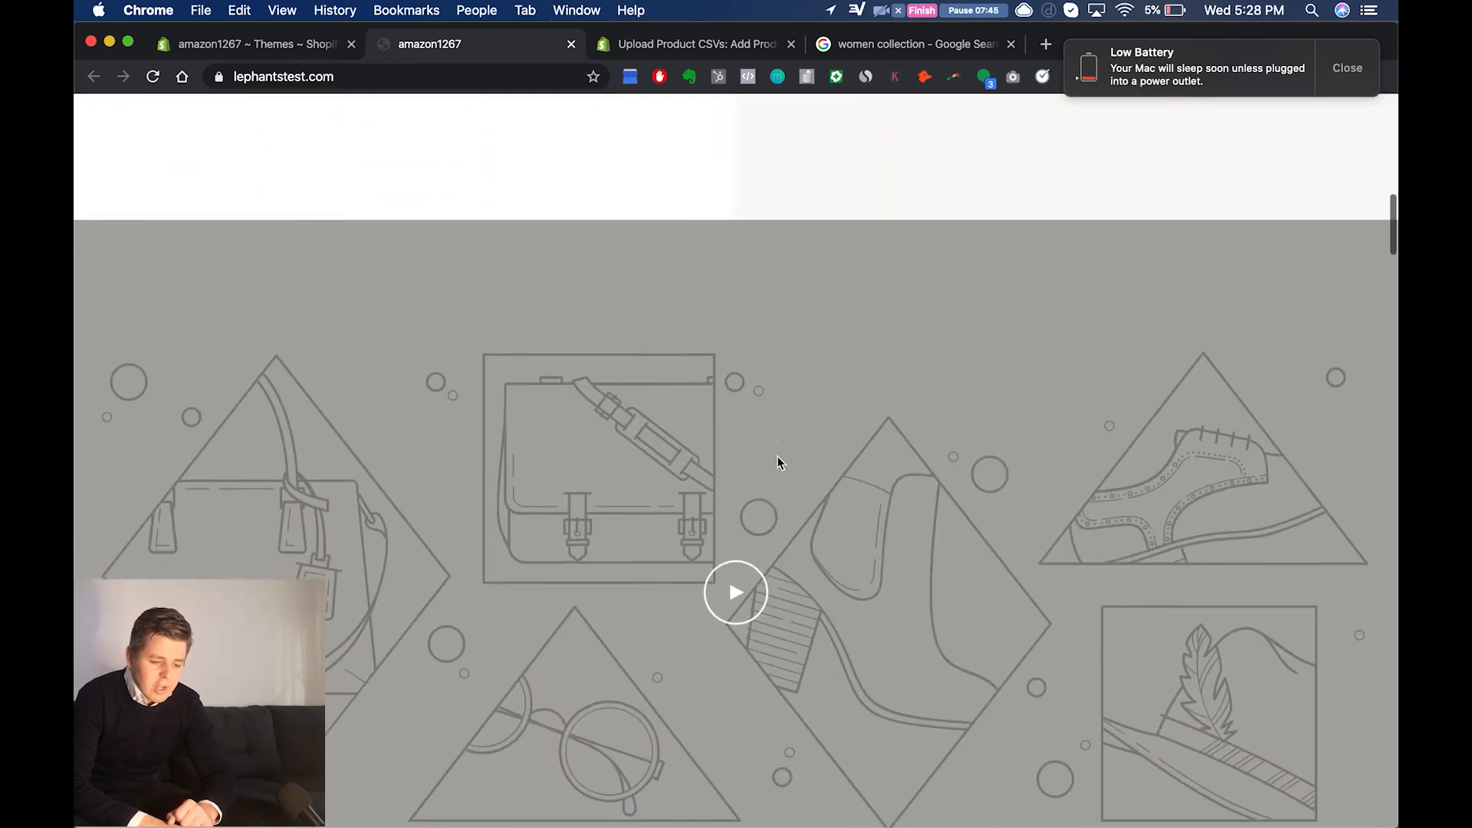
scroll(777, 462, "down", 2)
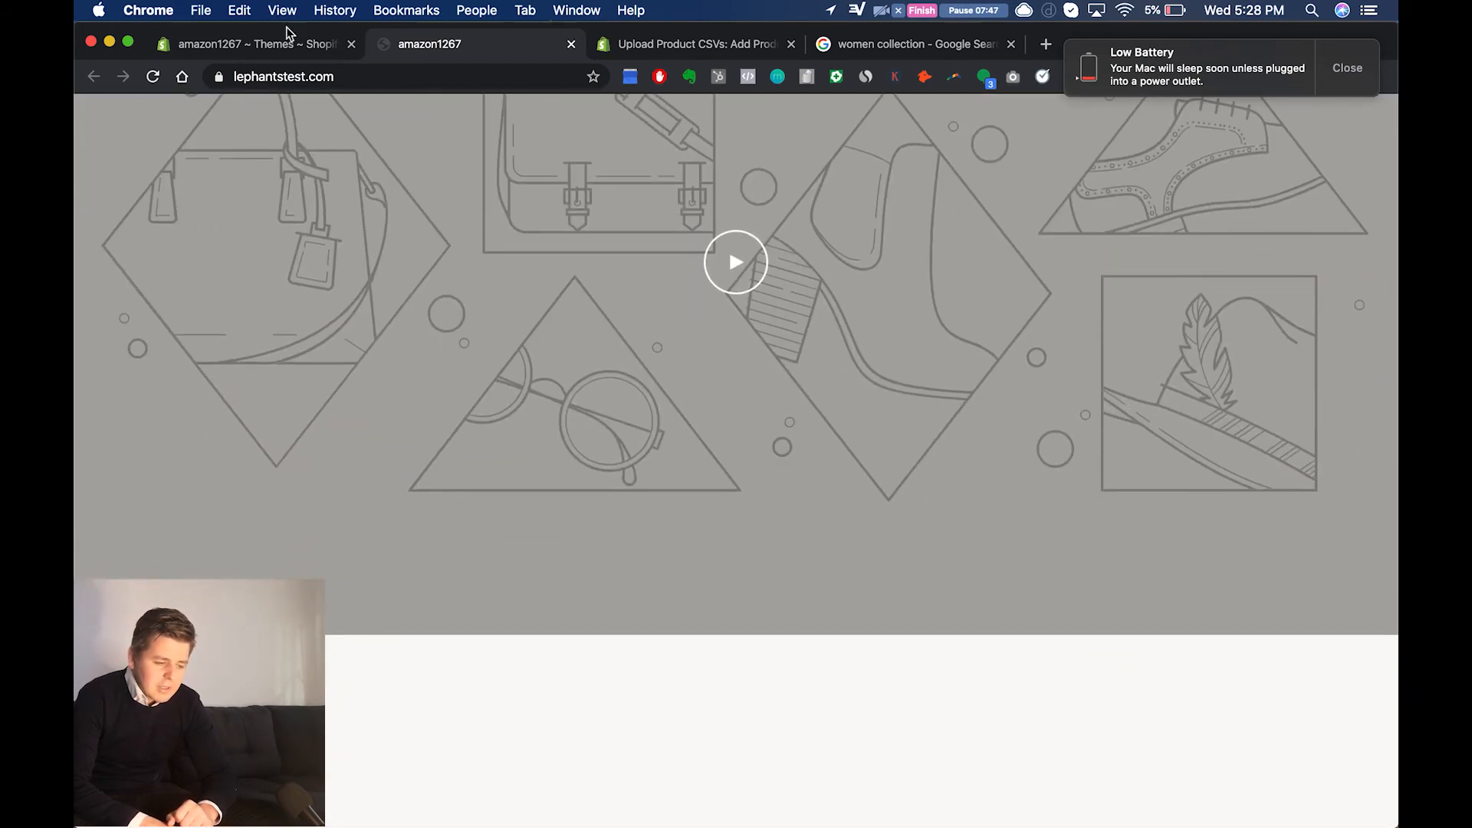
left_click(253, 44)
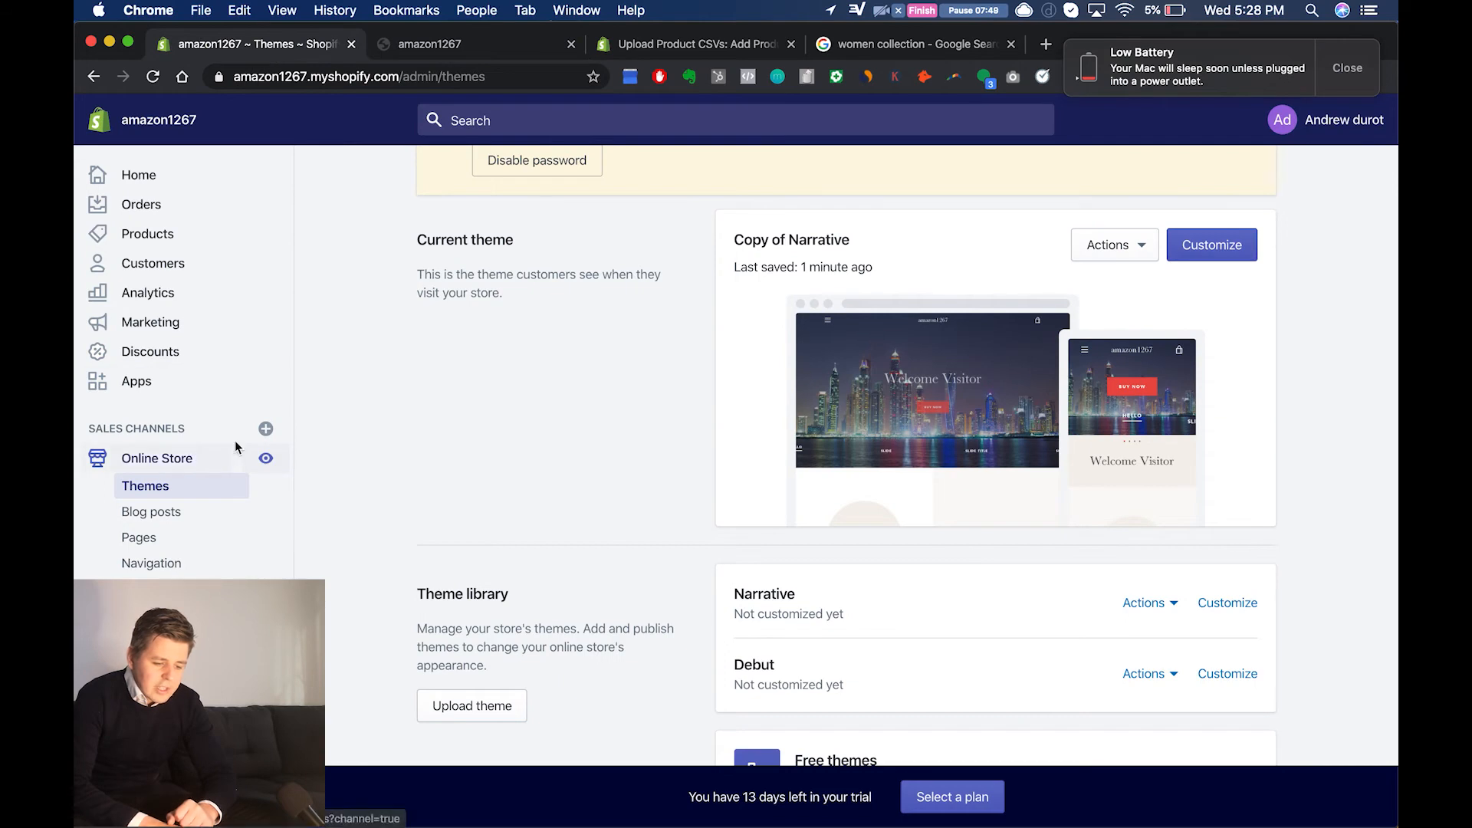
Step: In the theme editor for Copy of Narrative, remove the Testimonials section from the home page and save the change
left_click(1223, 249)
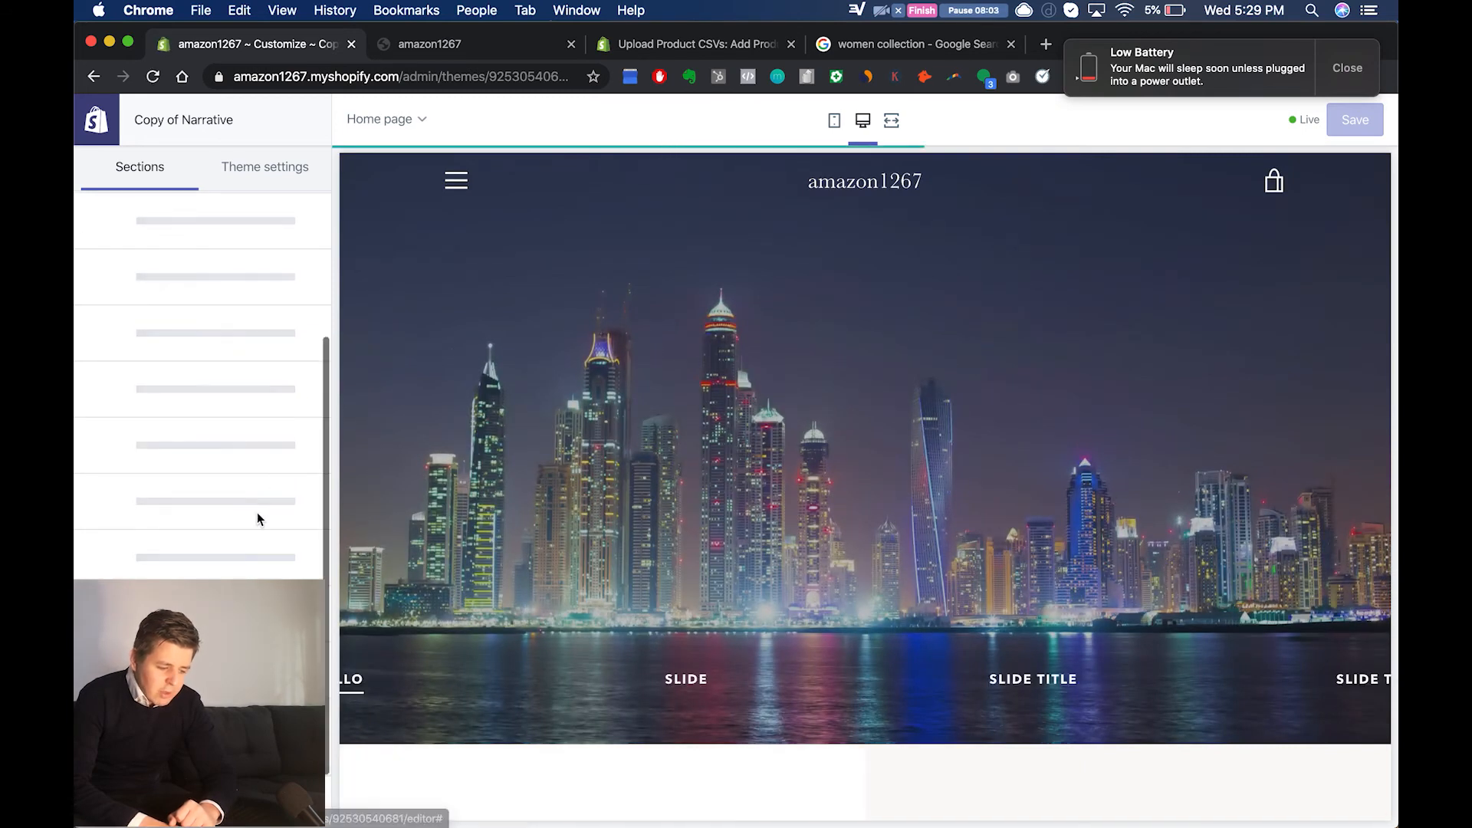
left_click(296, 473)
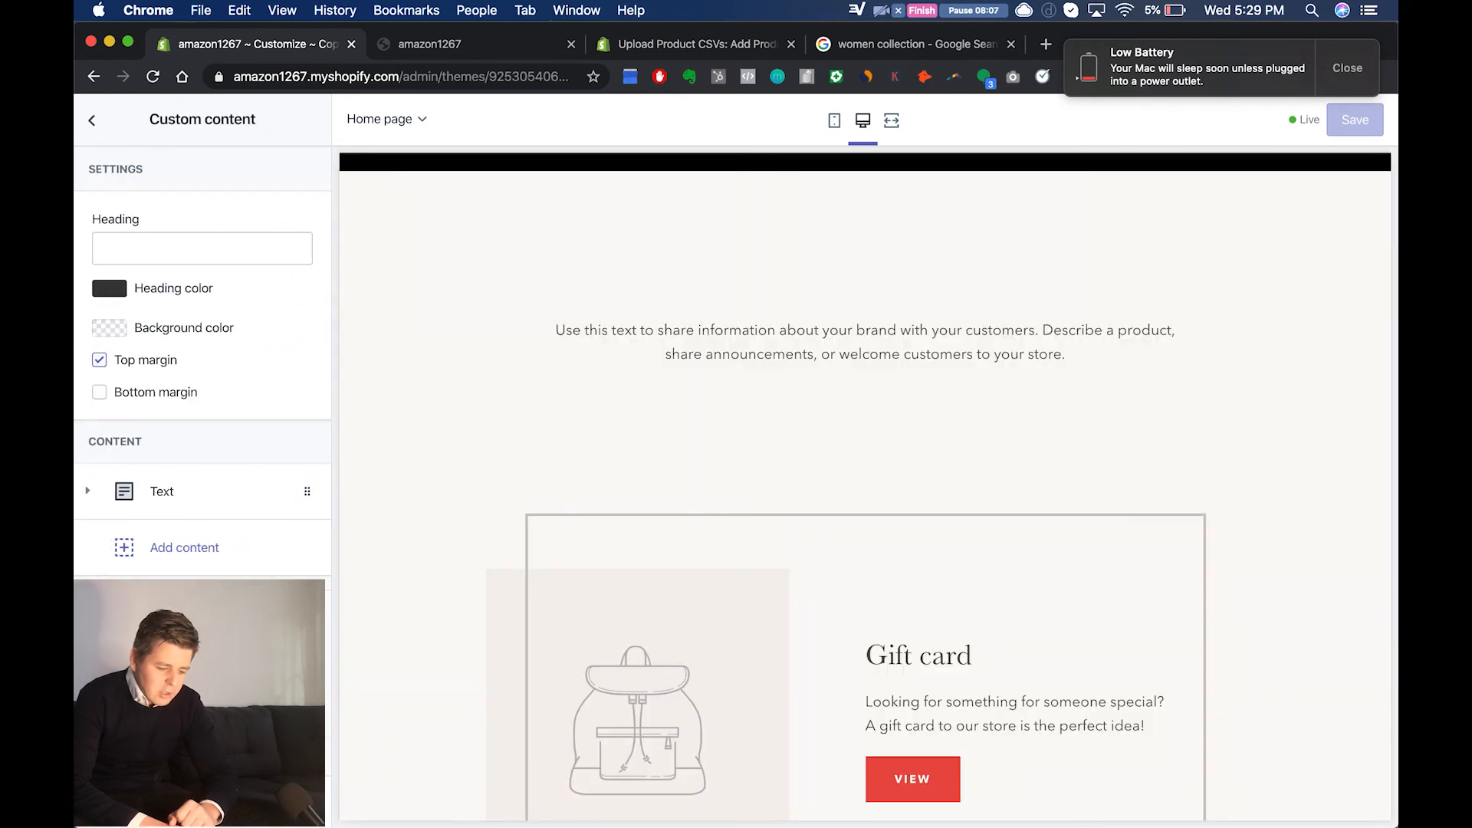
scroll(746, 578, "up", 5)
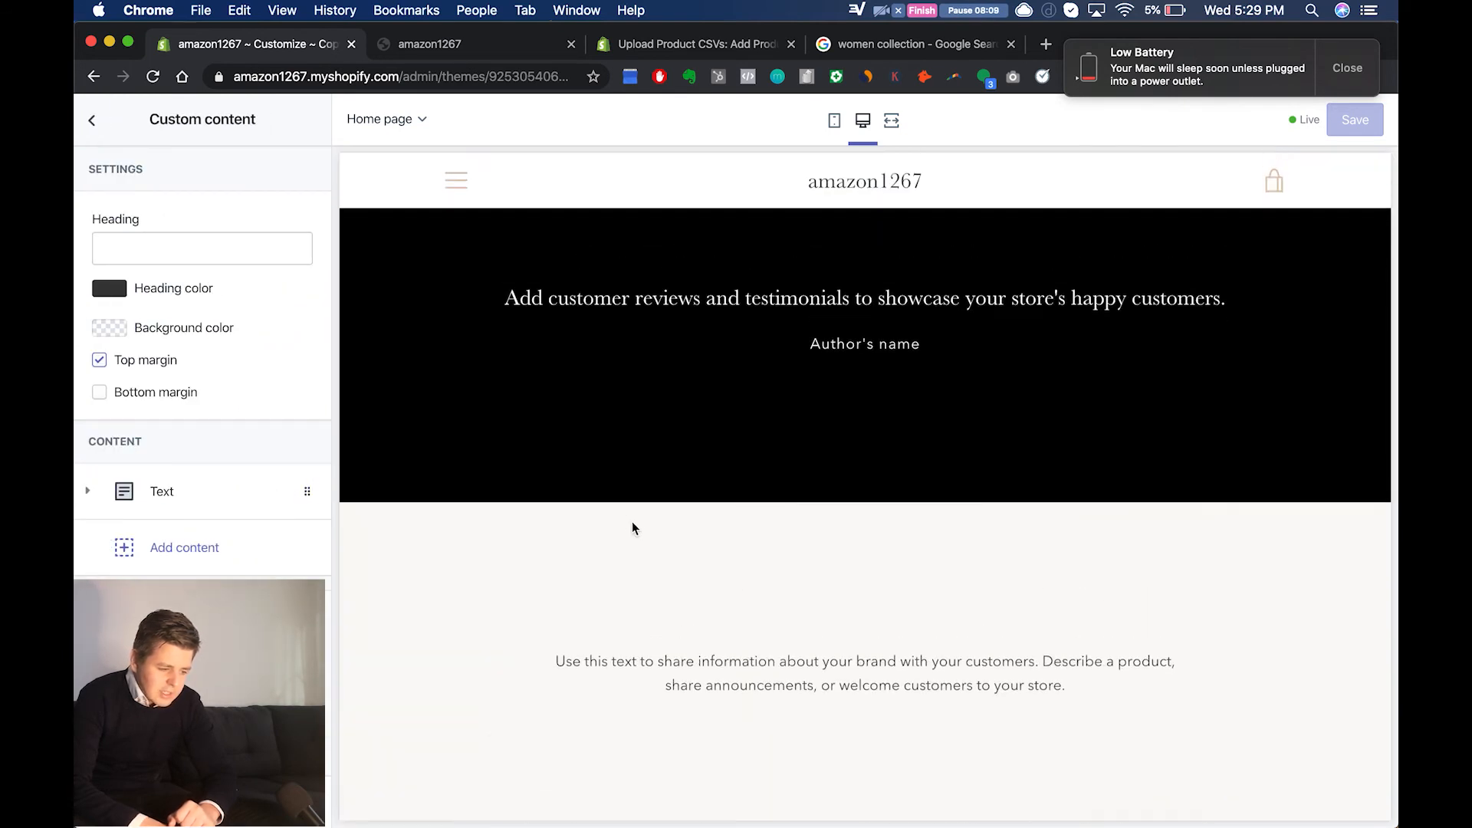
left_click(92, 121)
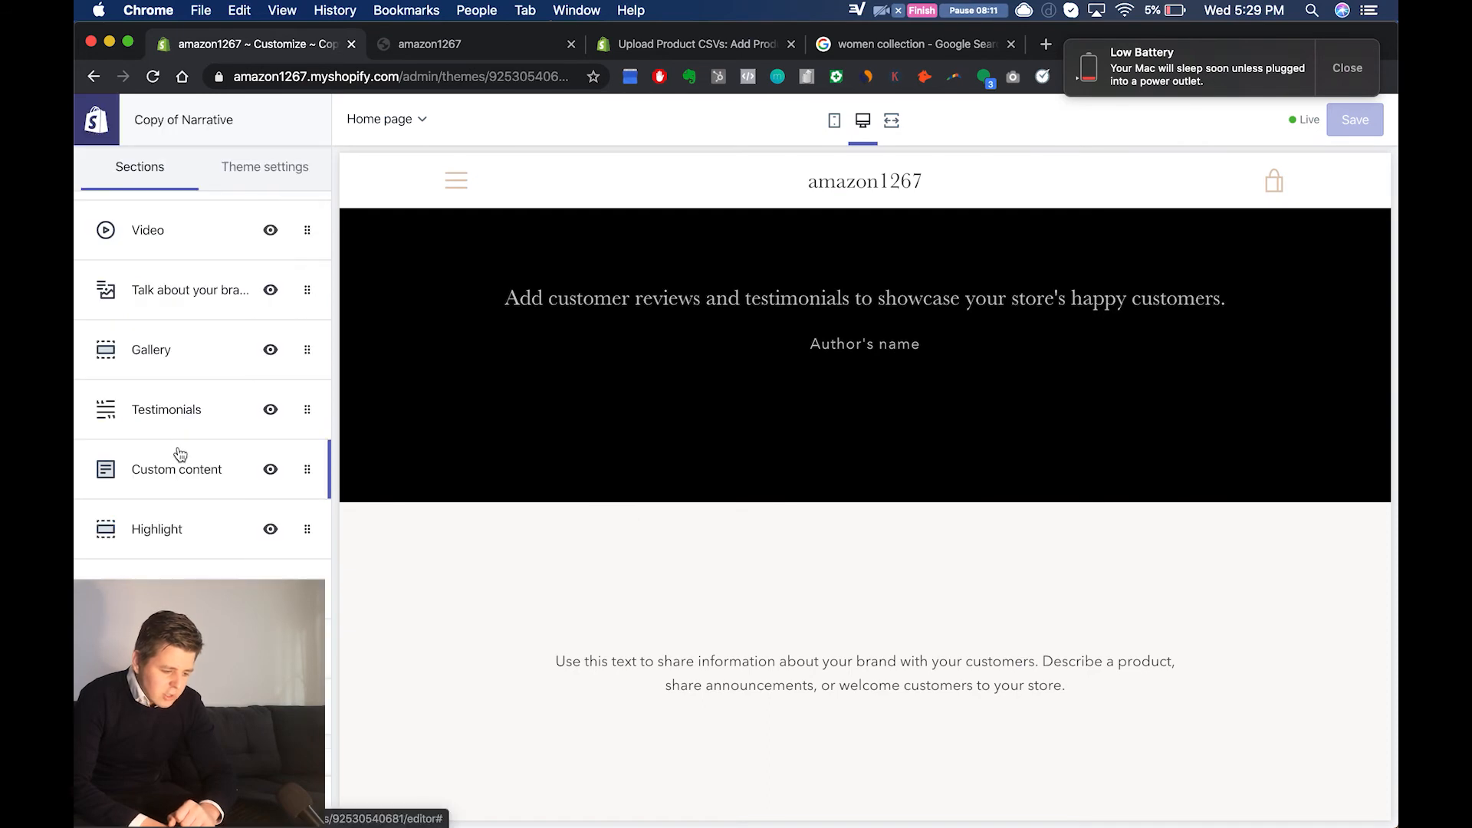
left_click(295, 412)
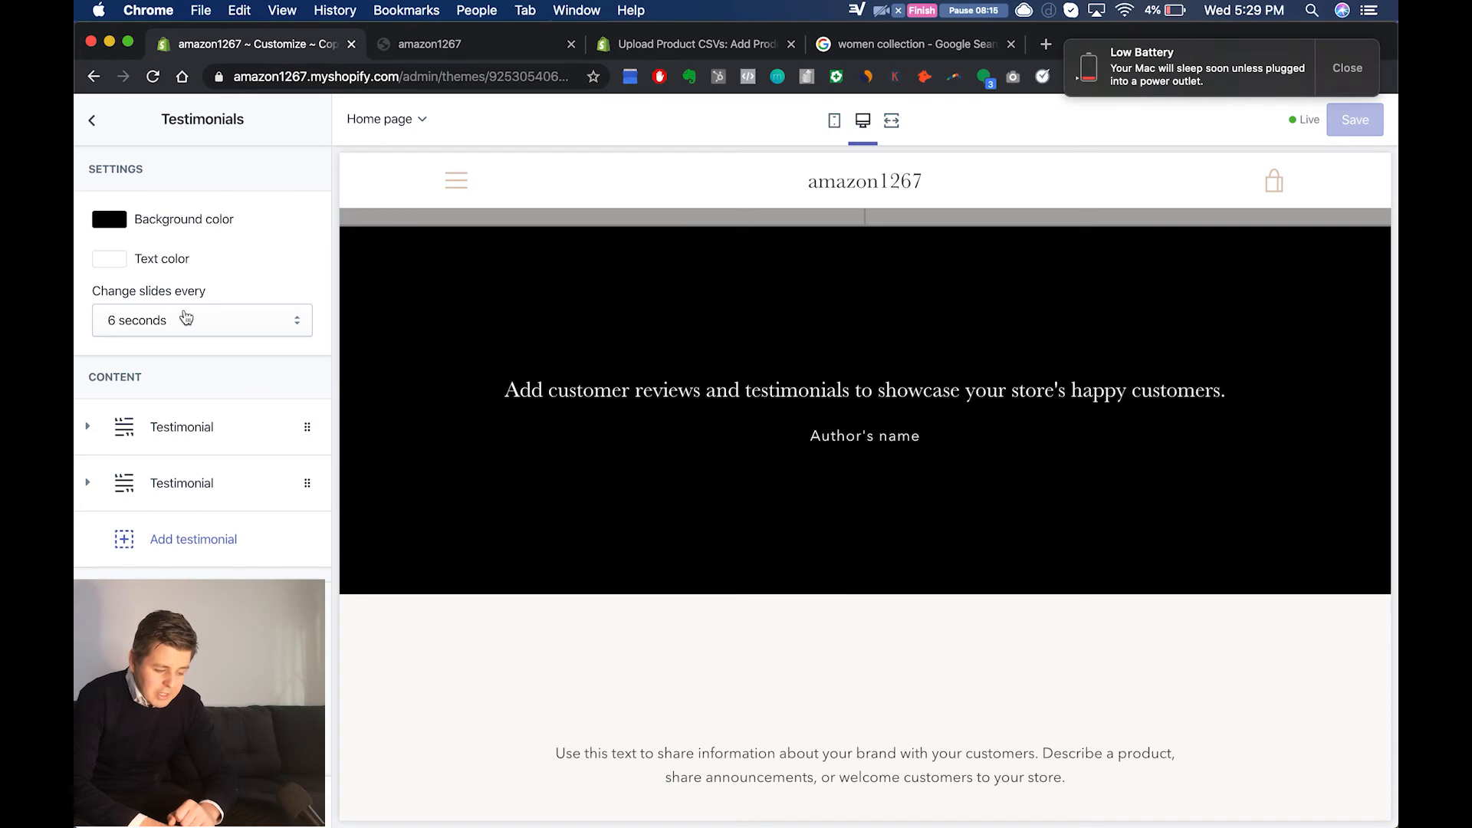
left_click(181, 431)
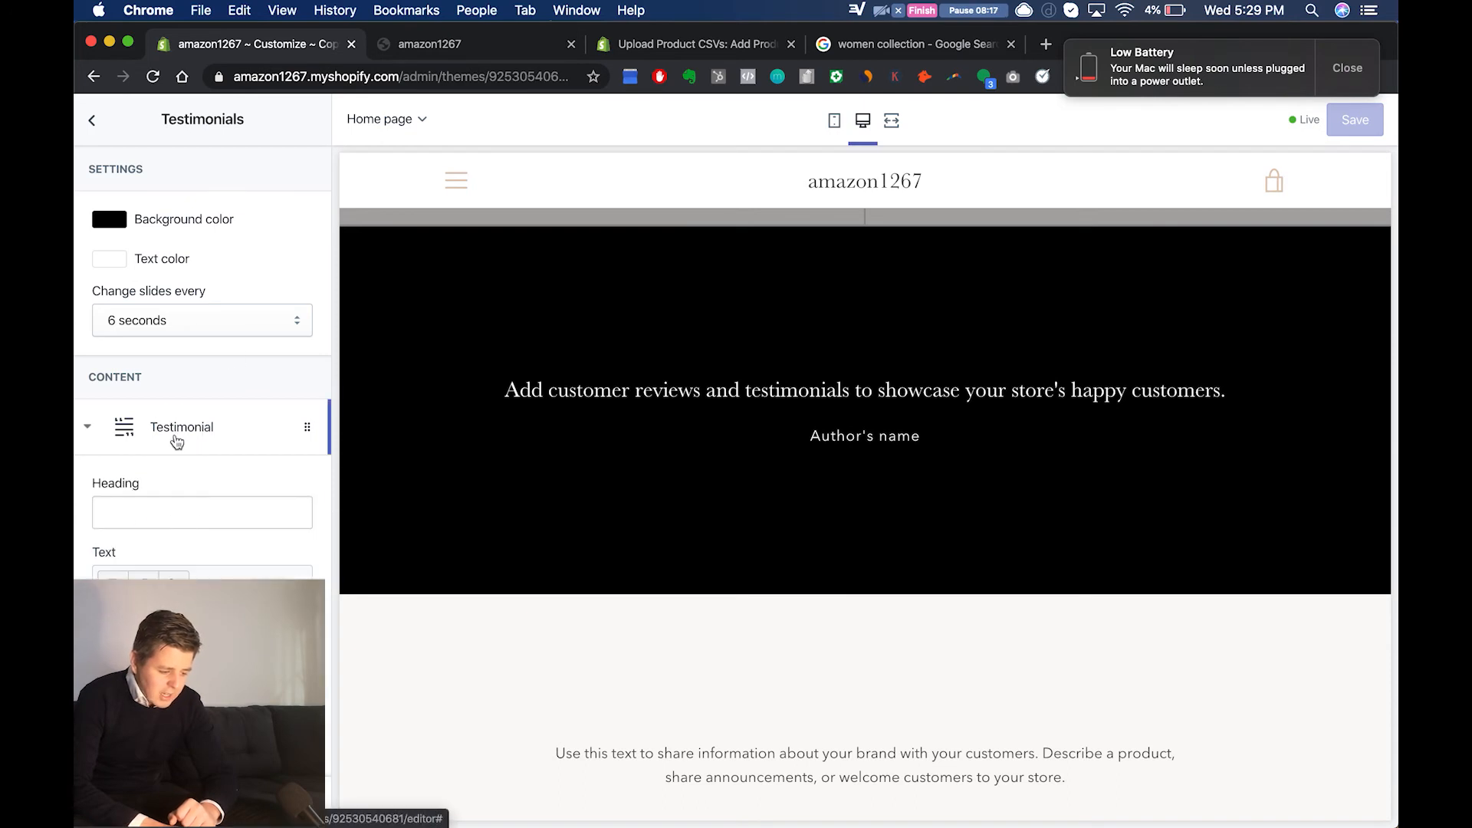
scroll(223, 691, "down", 5)
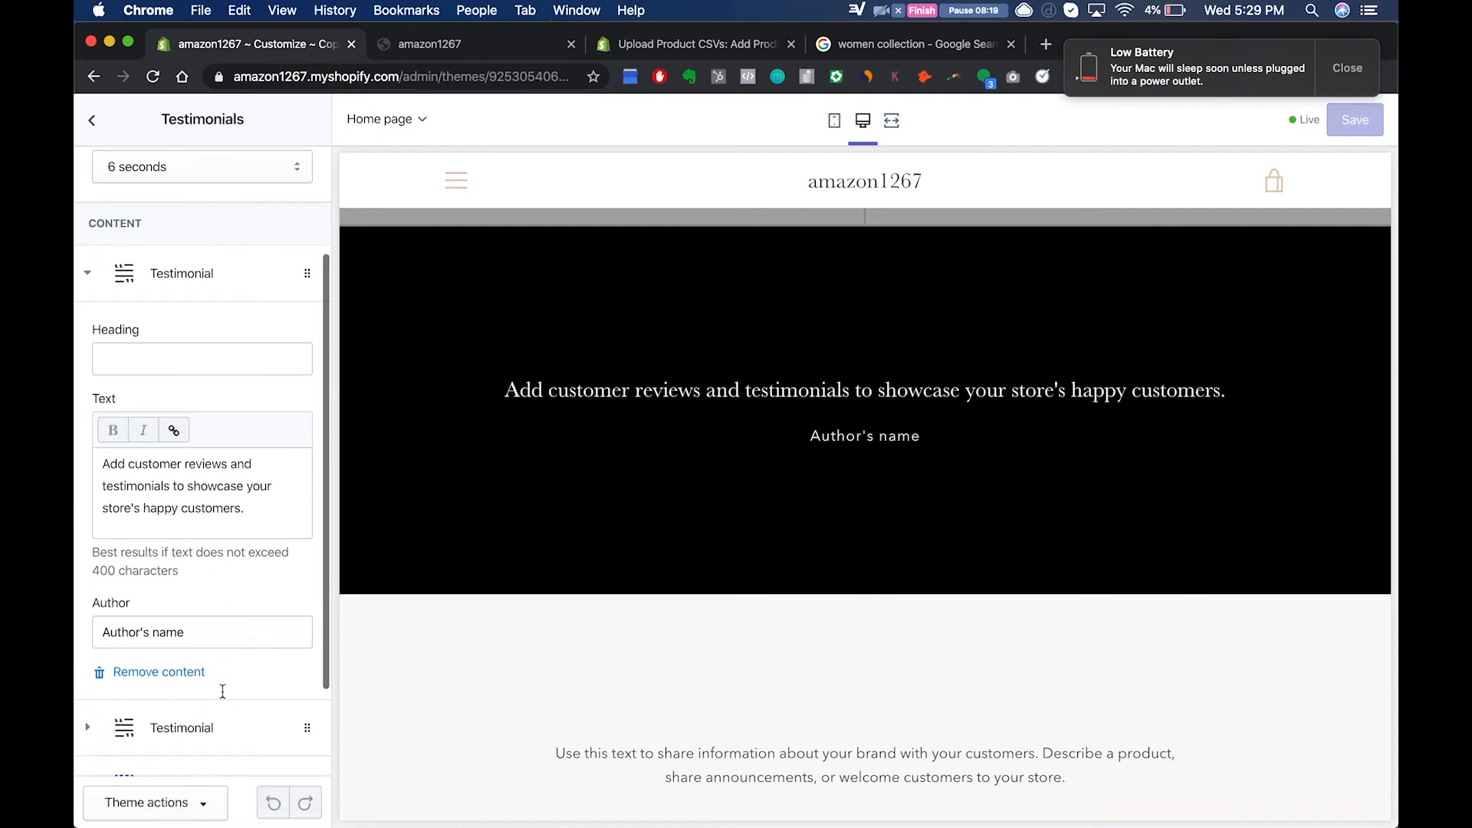
scroll(236, 605, "down", 4)
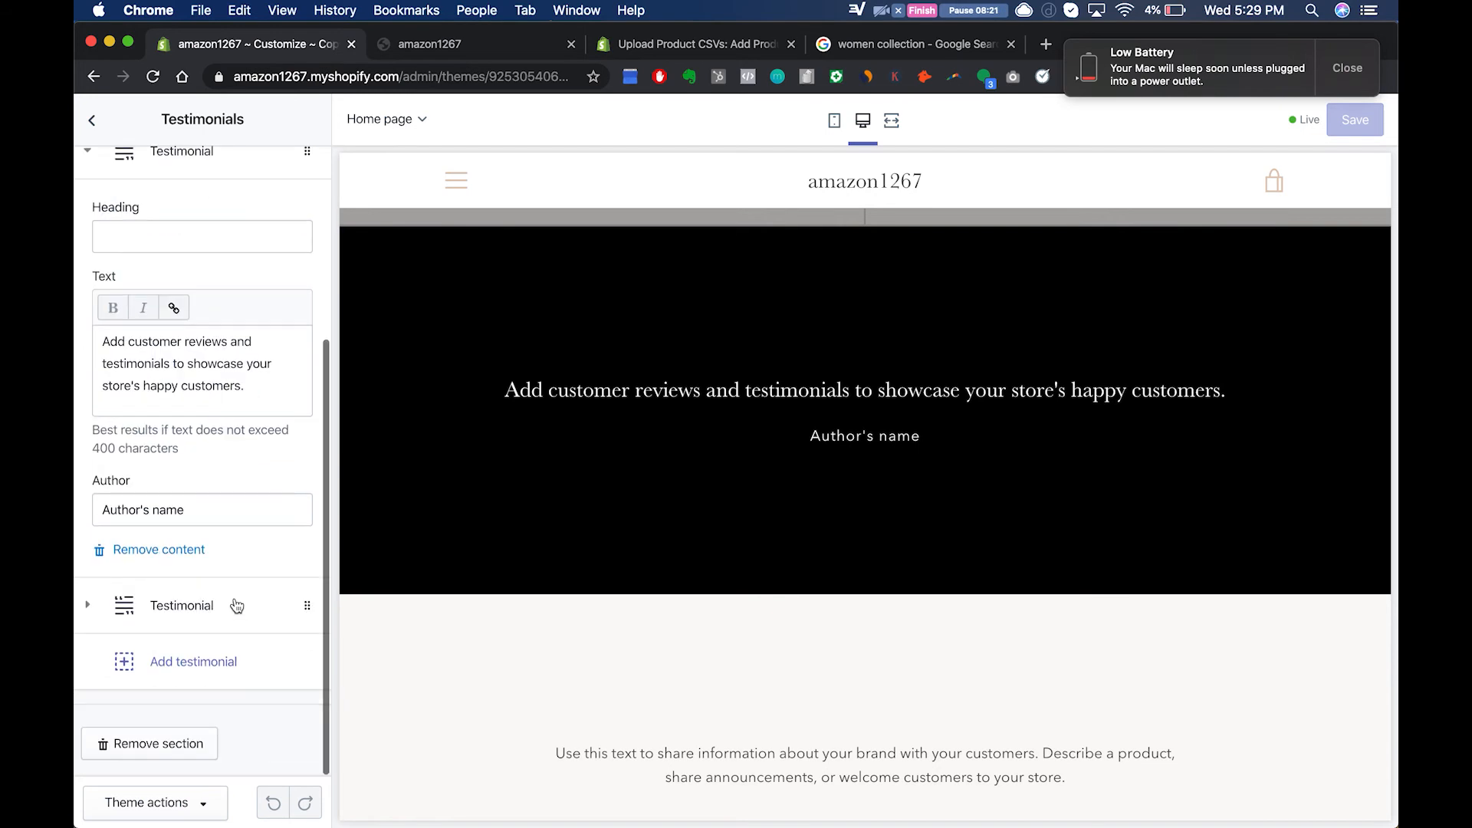
left_click(187, 738)
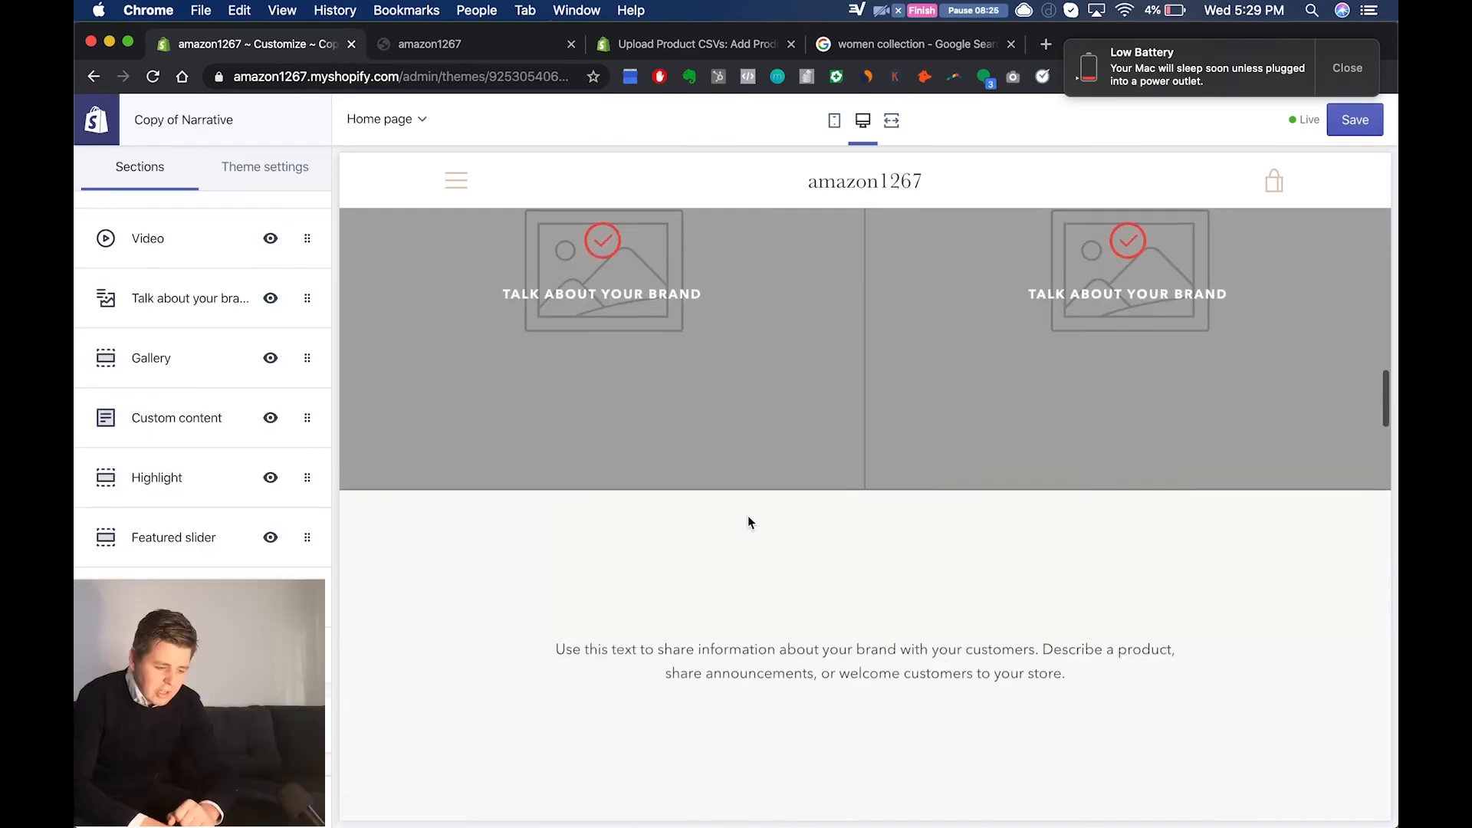
left_click(1365, 121)
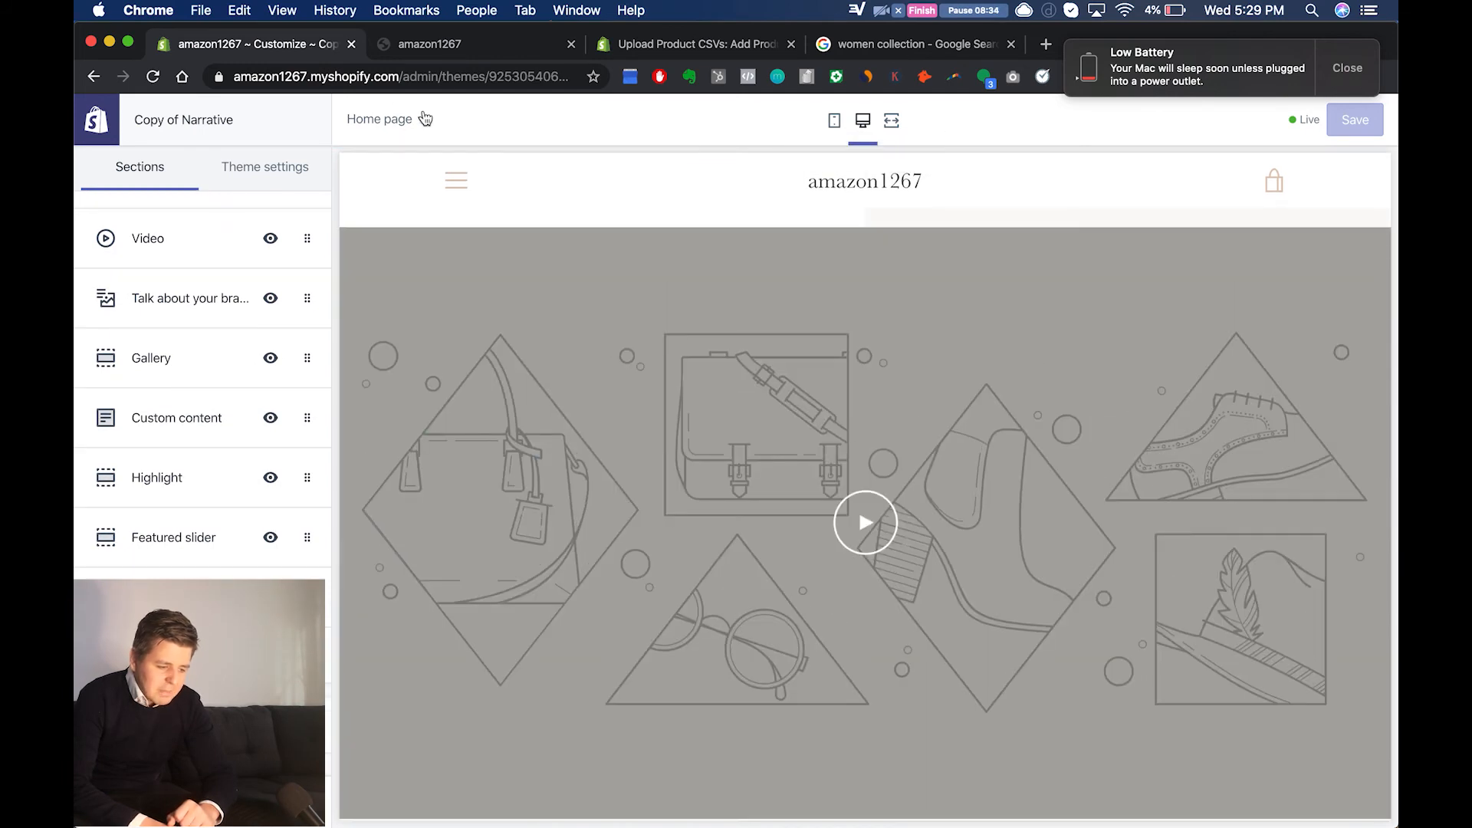
Step: Switch the editor to the Password page and examine the settings of its Content section
left_click(423, 119)
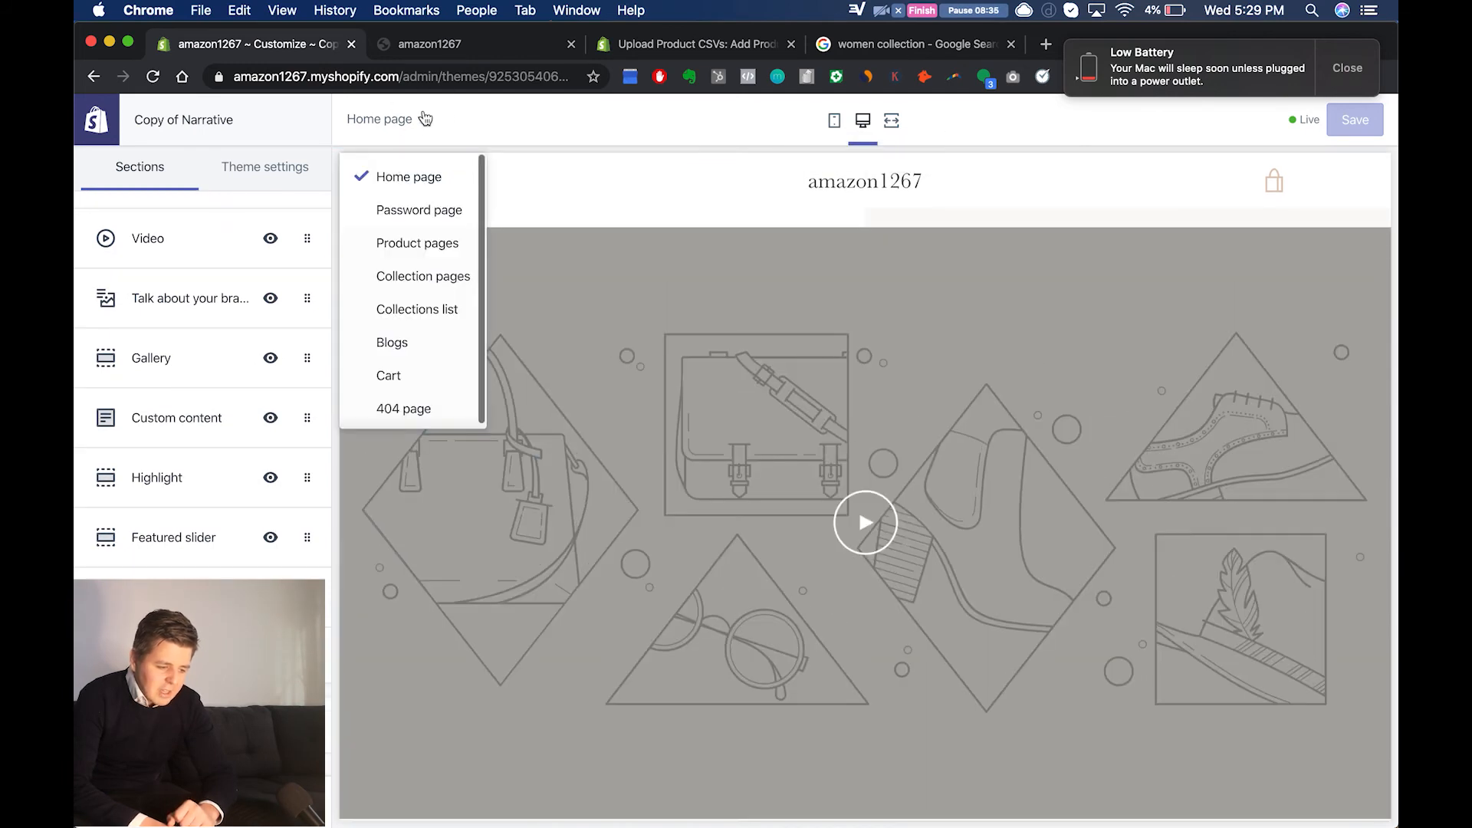
left_click(438, 227)
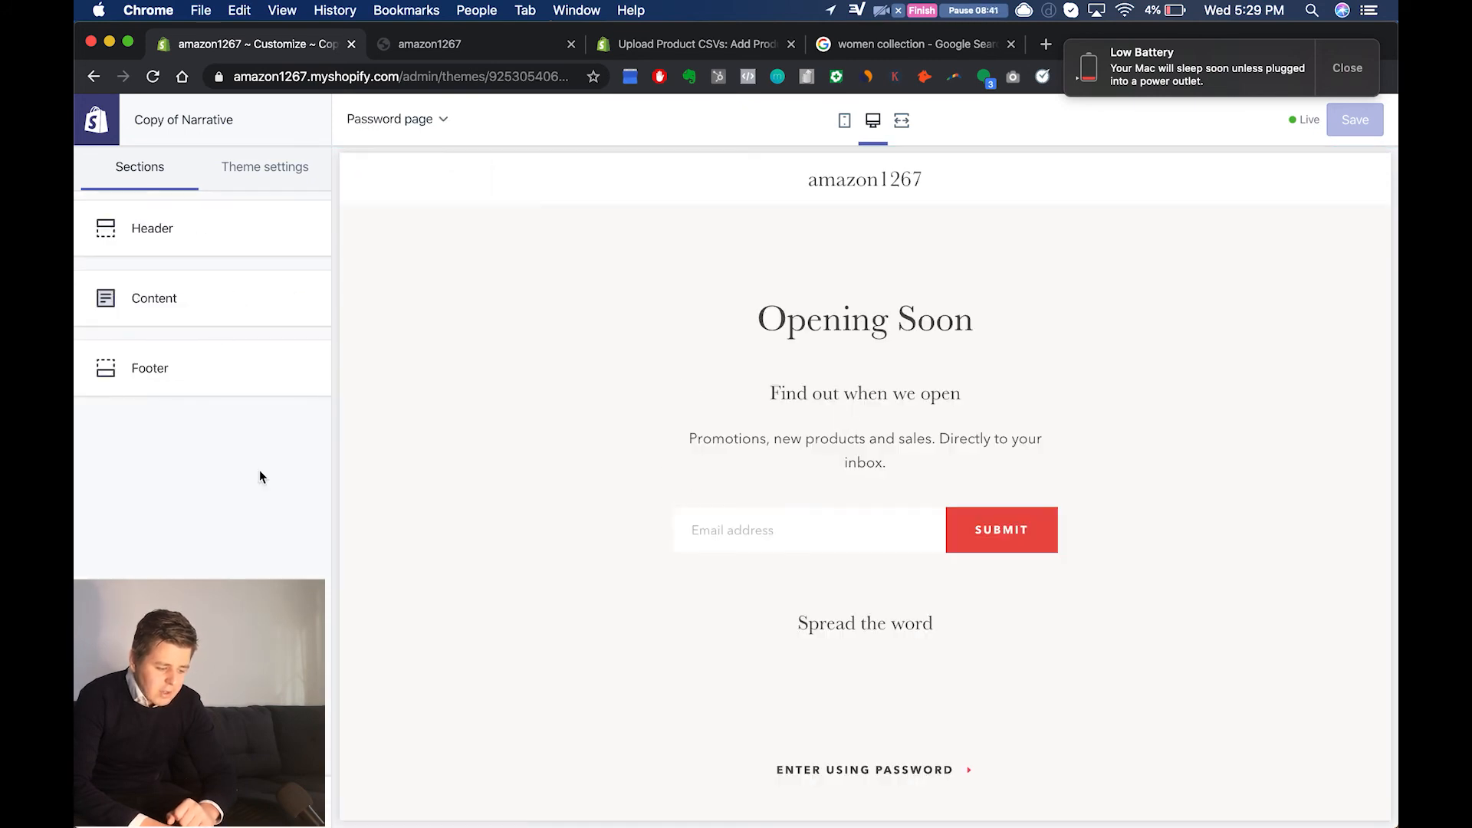
left_click(222, 315)
scroll(226, 542, "down", 5)
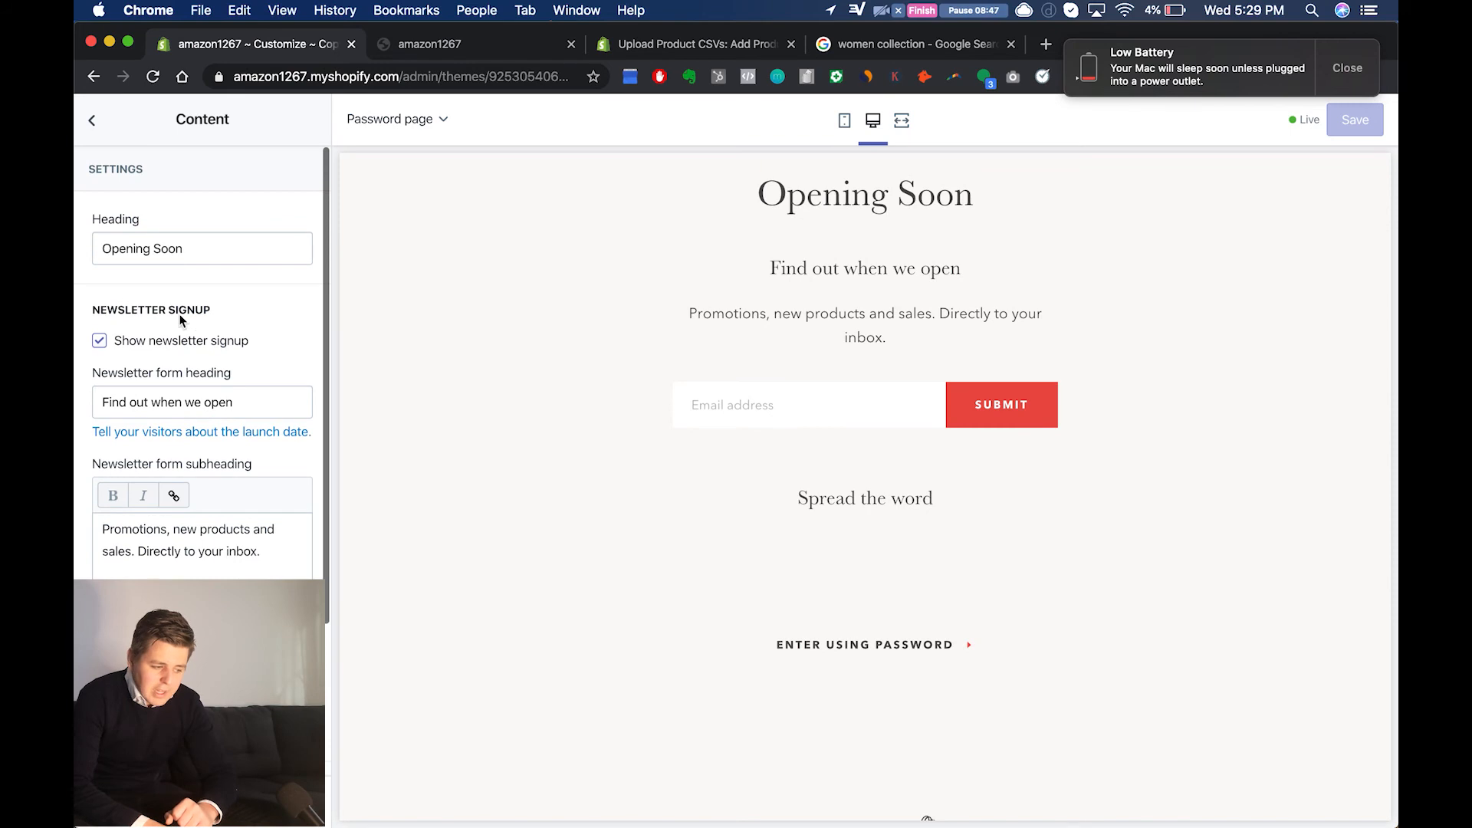
left_click(93, 120)
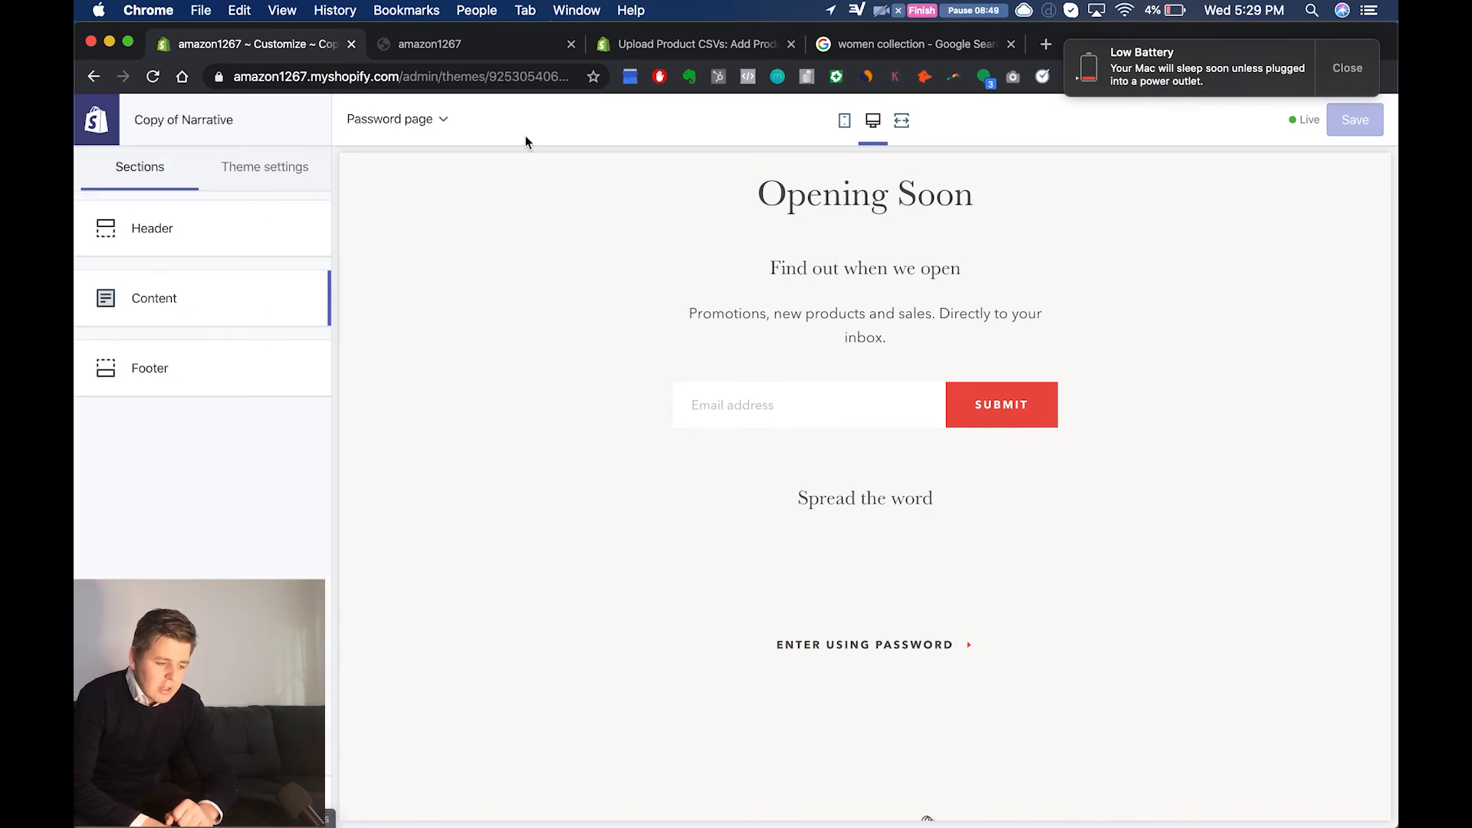
Step: Switch the editor to Product pages, look over the product preview and examine the Product pages section settings
left_click(418, 119)
left_click(439, 240)
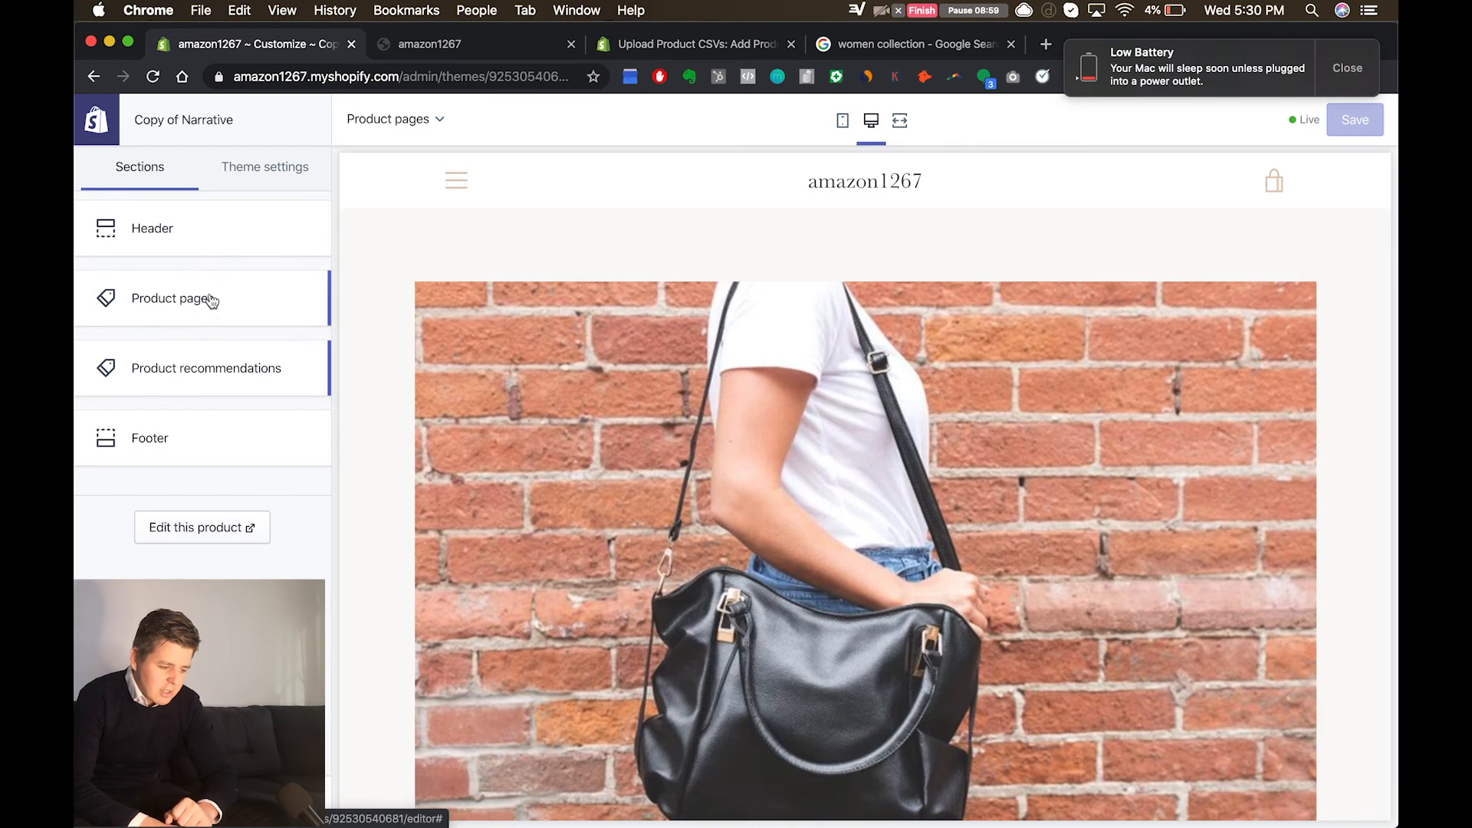
scroll(526, 477, "down", 10)
scroll(526, 483, "down", 4)
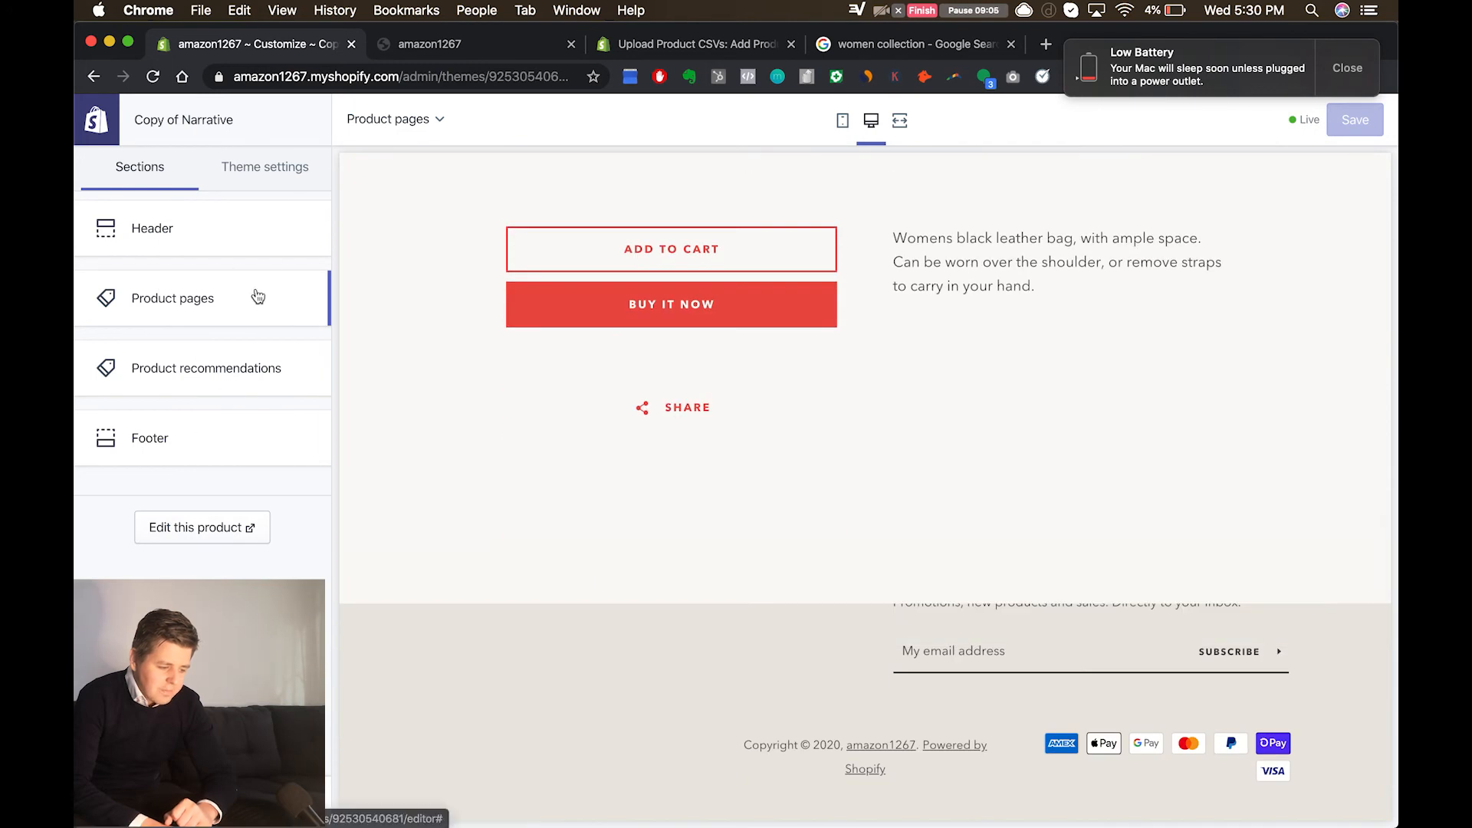
left_click(257, 296)
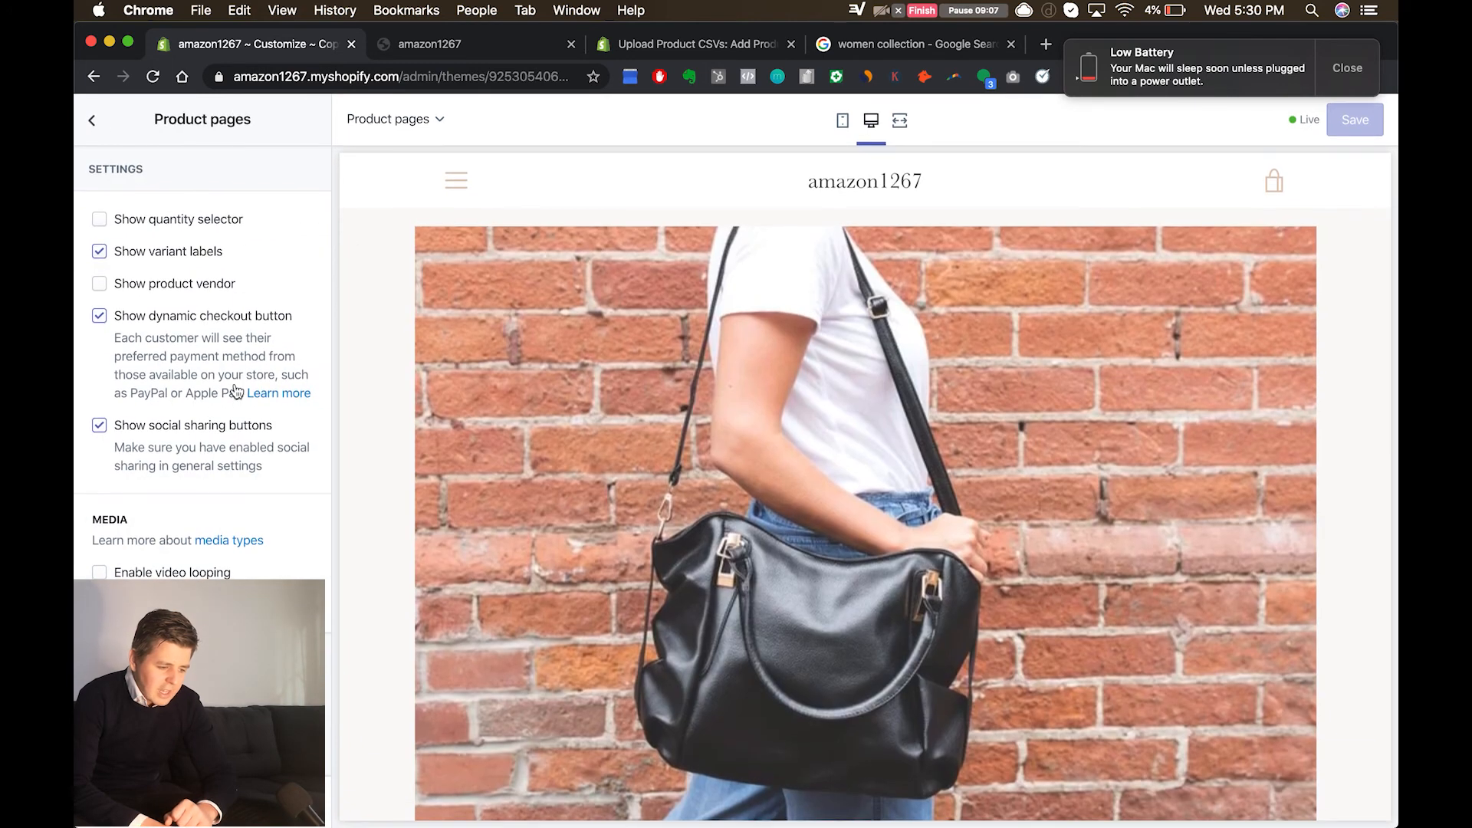
Step: Examine the Collection section settings for the Collection pages and return the editor to the Home page
left_click(427, 119)
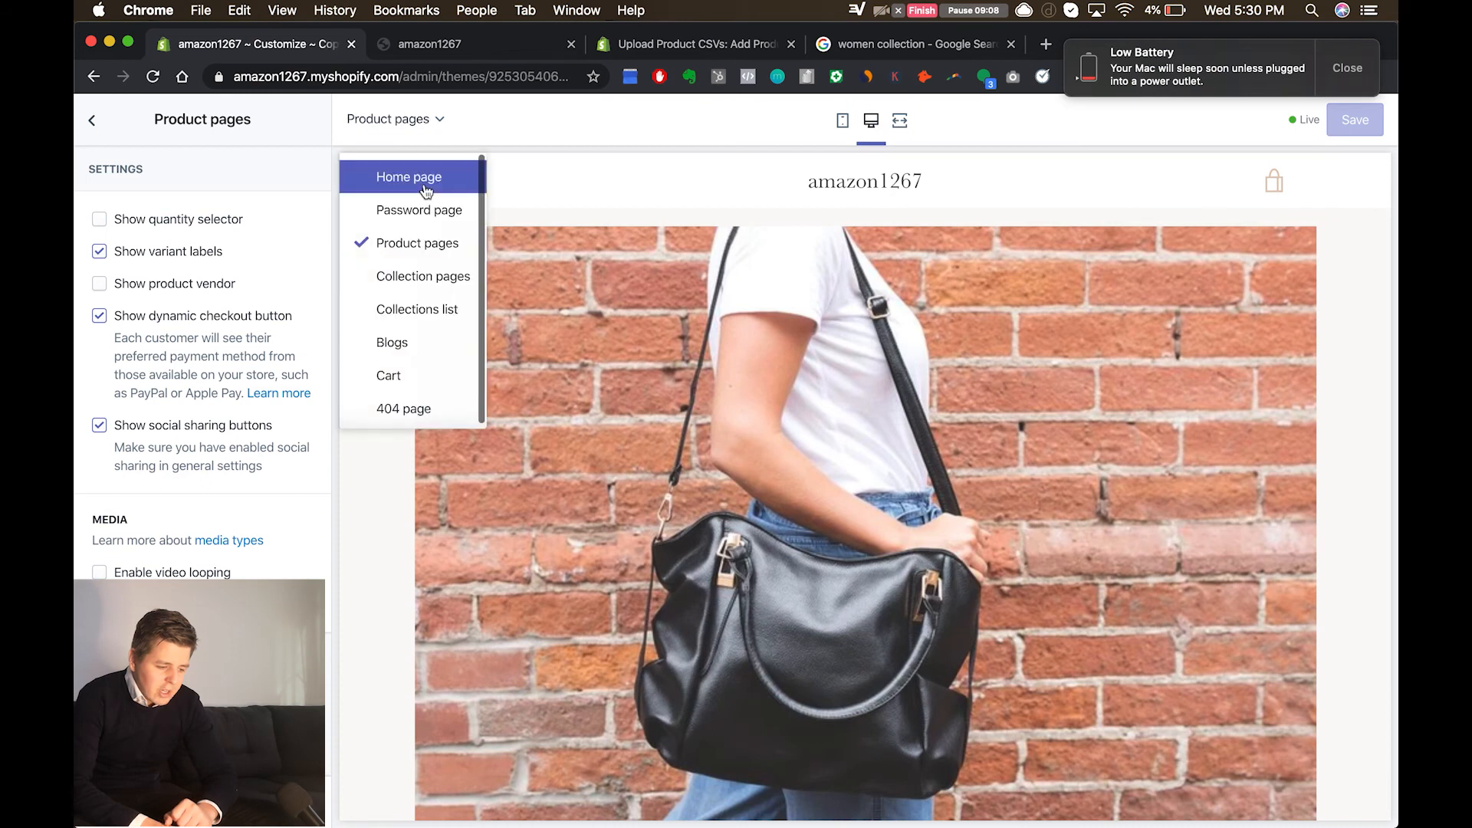
left_click(427, 276)
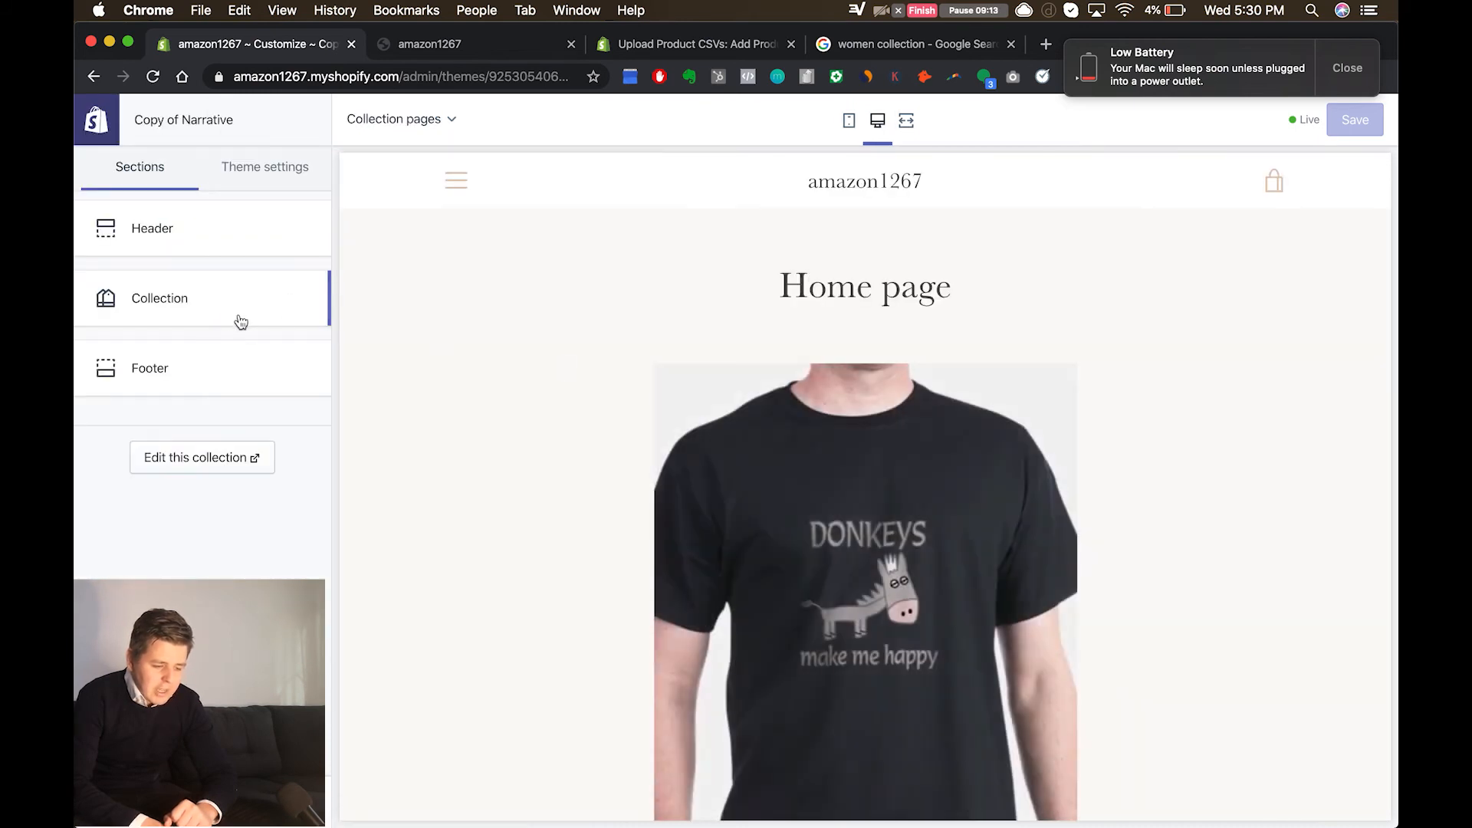
left_click(238, 307)
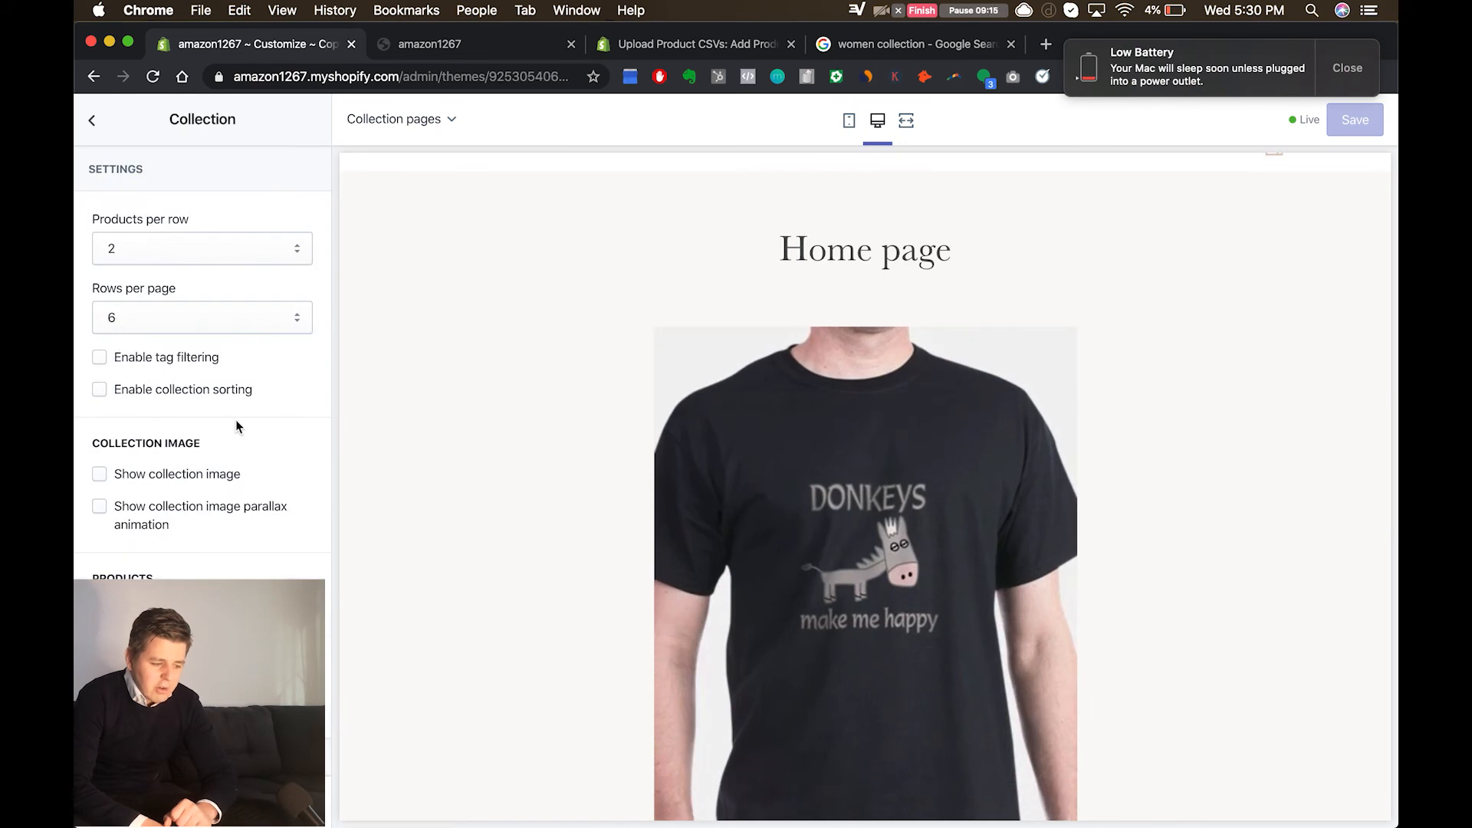
left_click(93, 125)
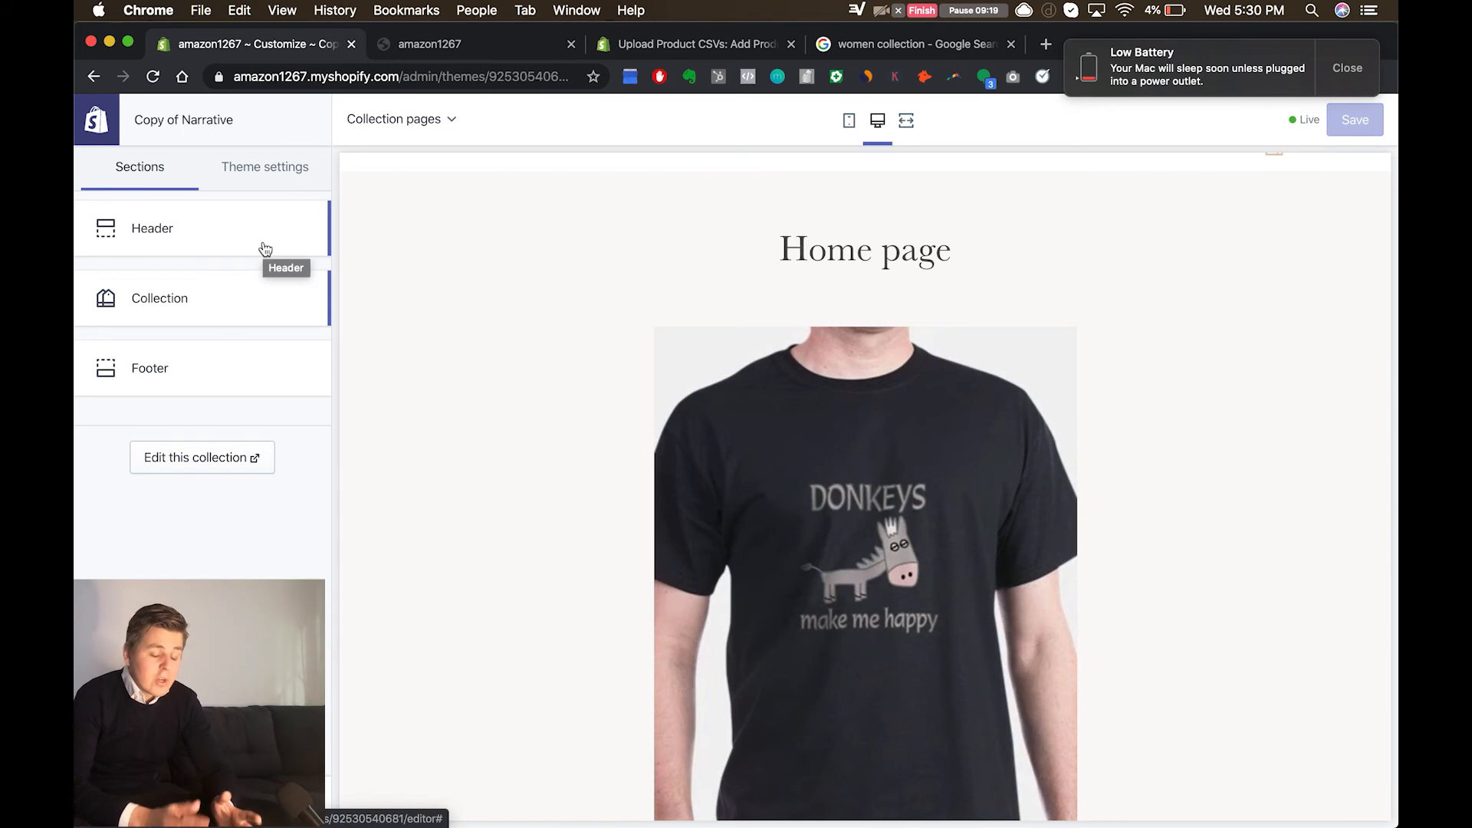
left_click(405, 135)
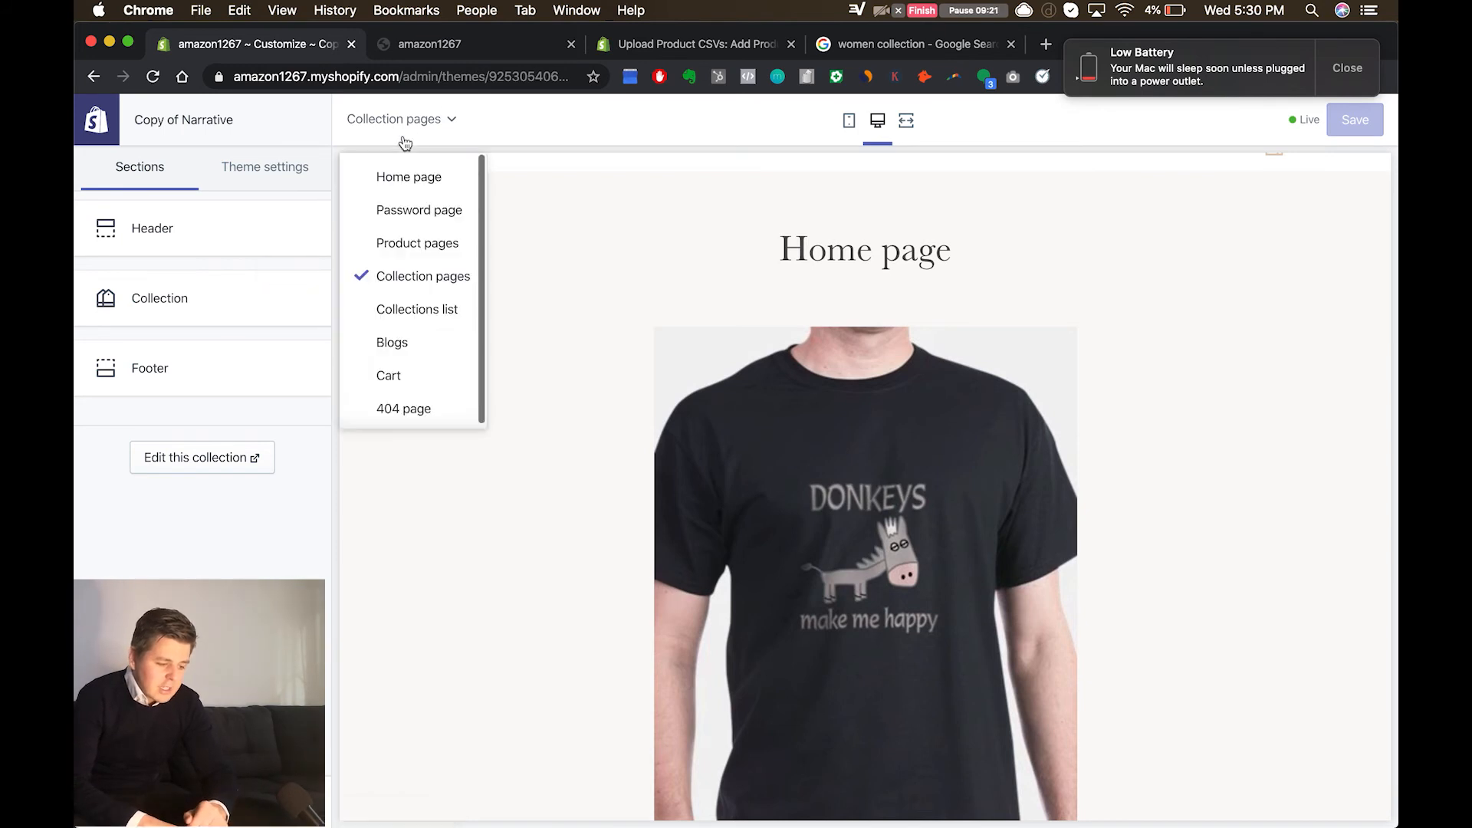
left_click(409, 191)
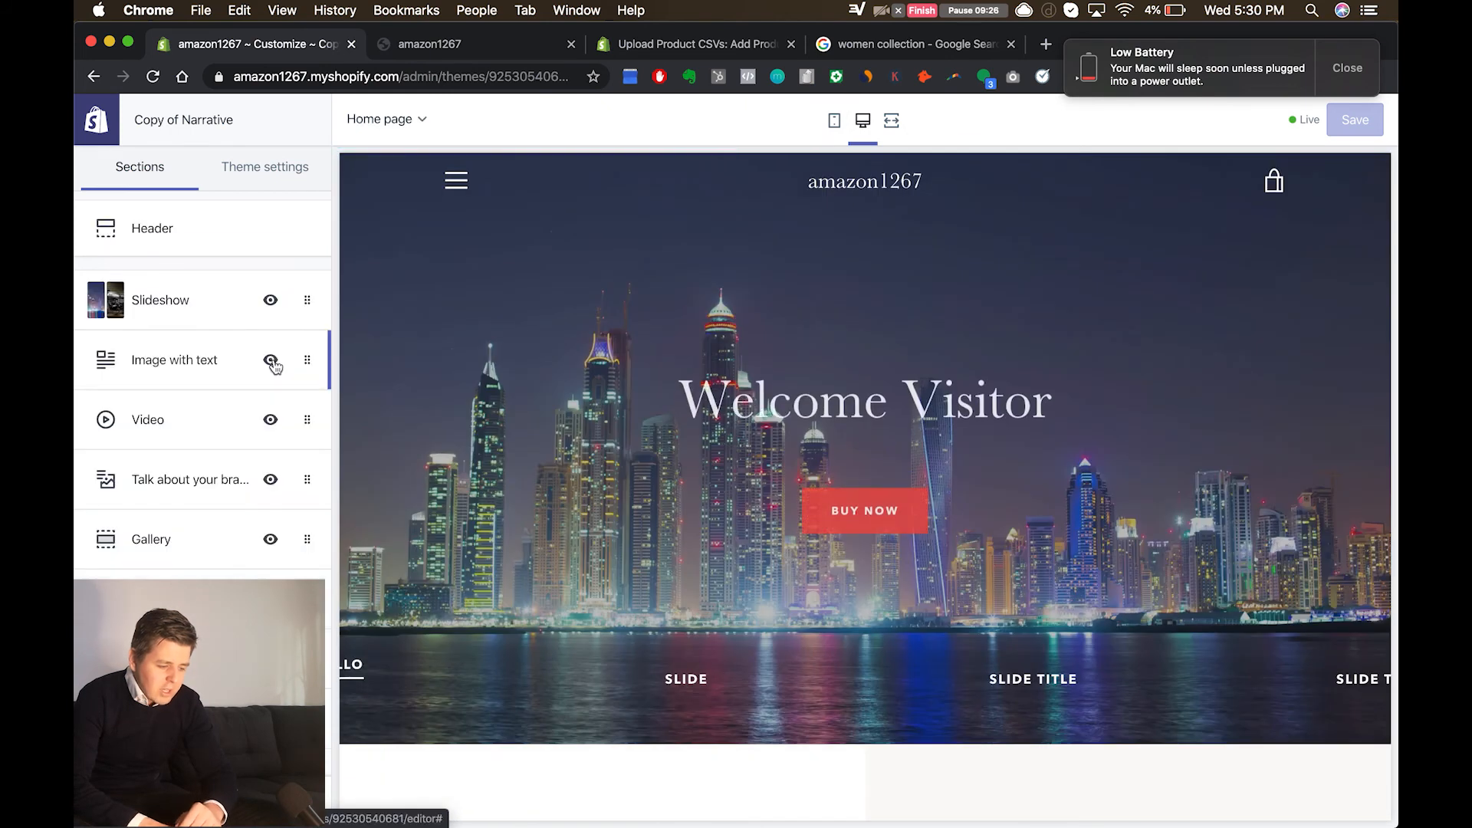
Step: Try changing the order of the Image with text section and its neighbouring sections on the home page
mouse_move(187, 381)
left_mouse_down()
mouse_move(187, 306)
mouse_move(181, 371)
left_mouse_up()
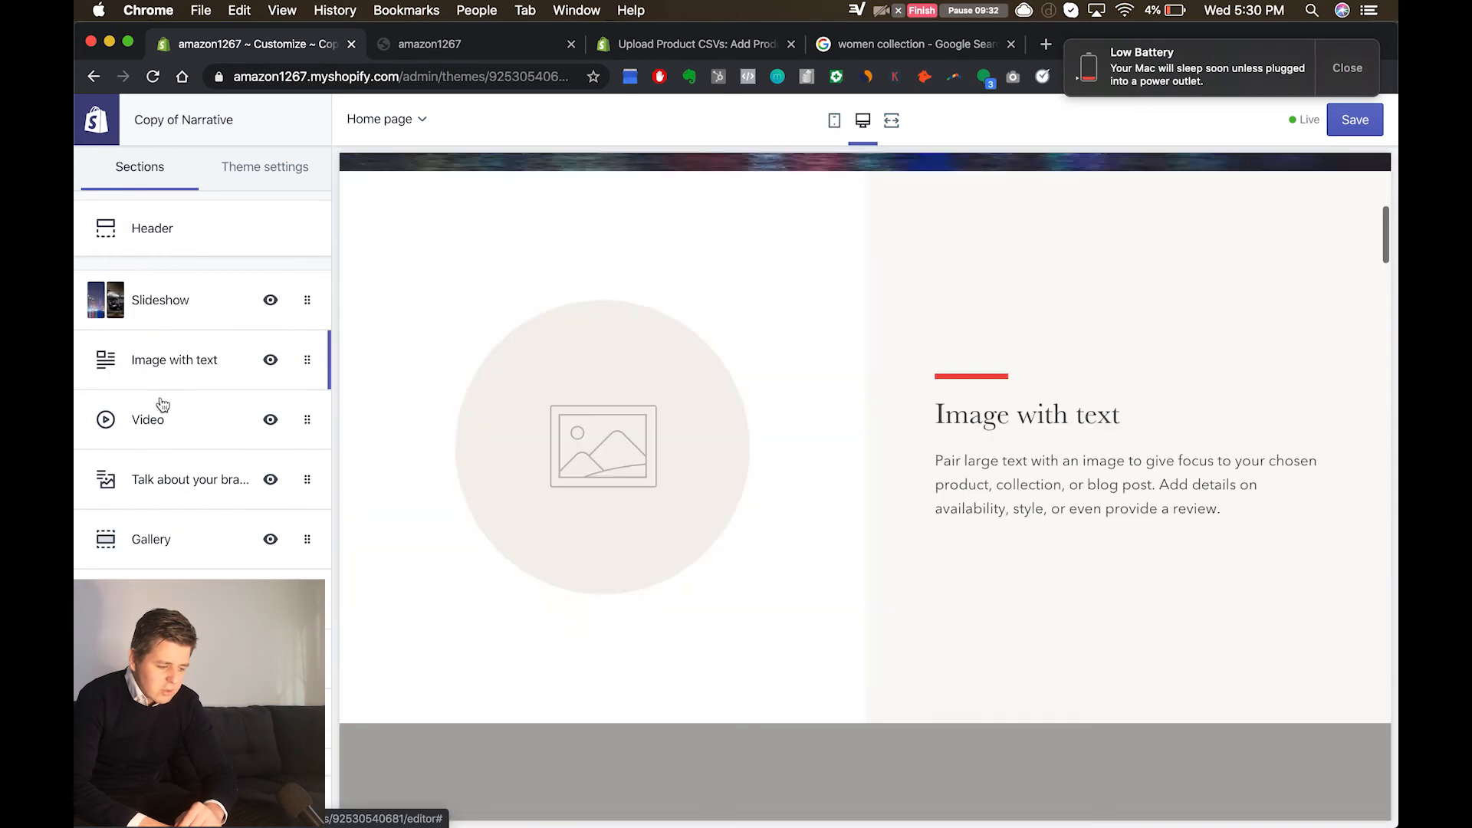
left_click(161, 437)
left_click_drag(161, 438, 176, 310)
left_click(171, 356)
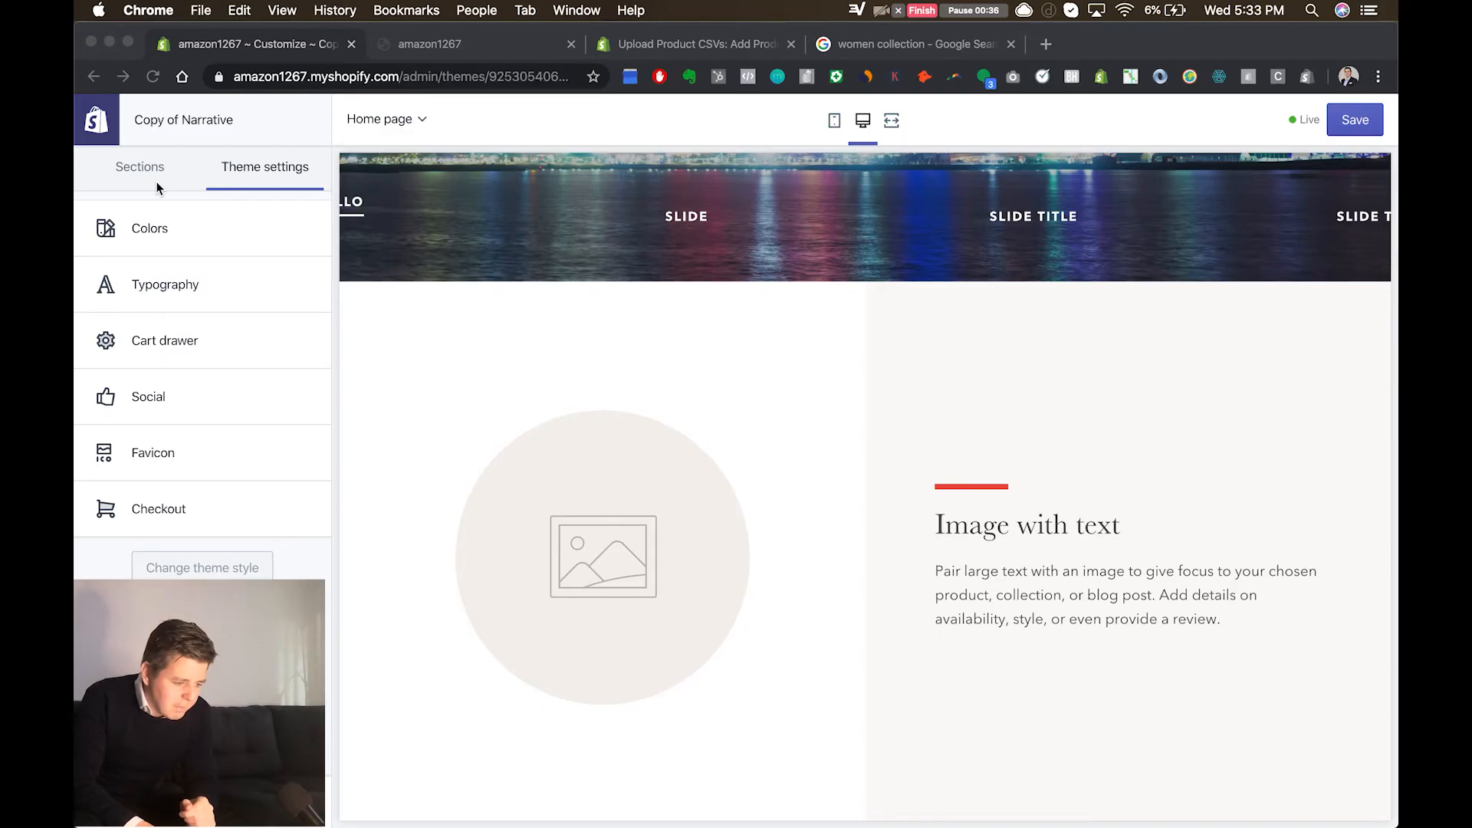
Step: Look through the home page's section list and open the theme settings
left_click(154, 174)
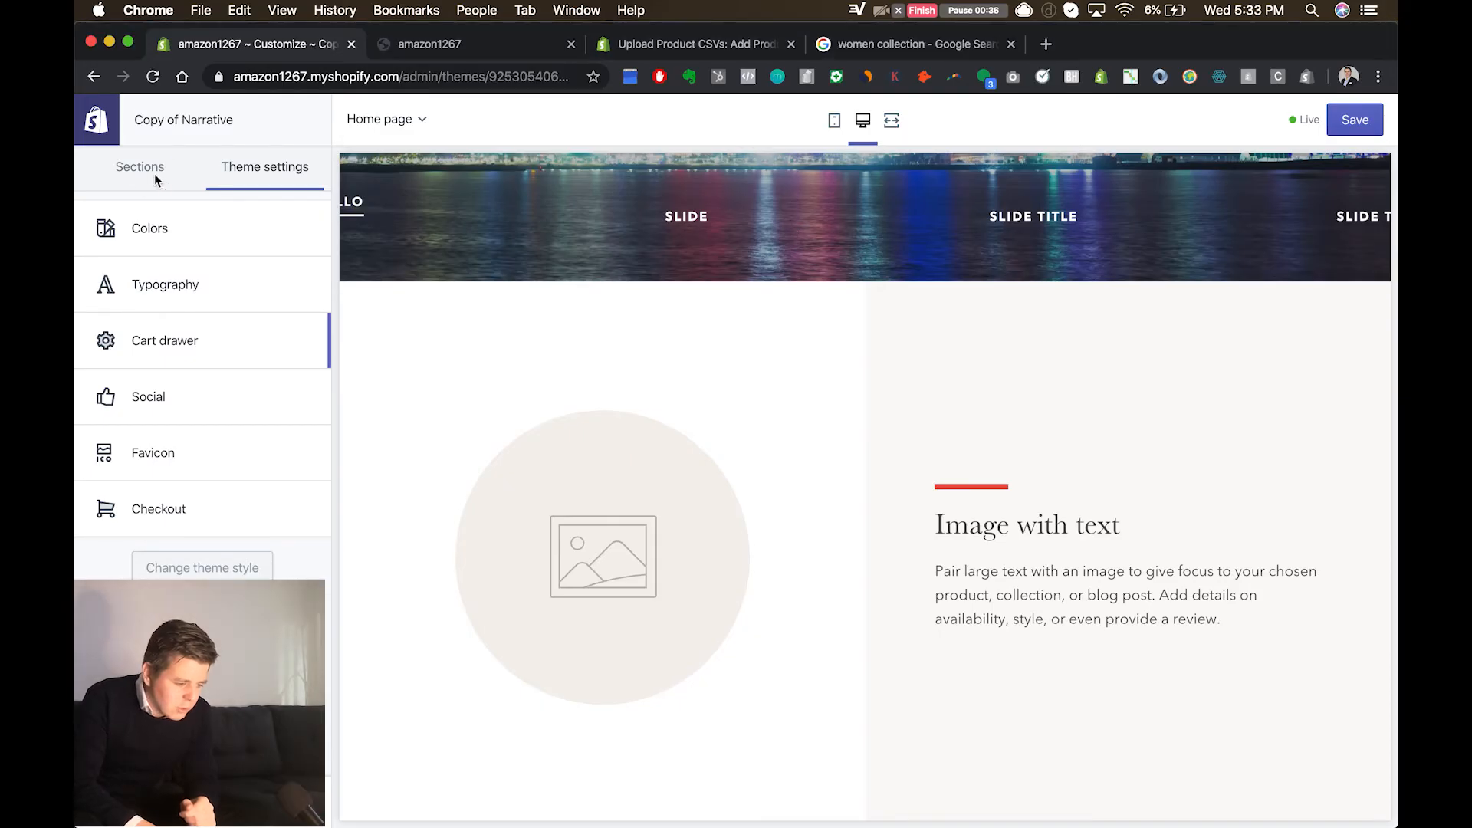
left_click(154, 173)
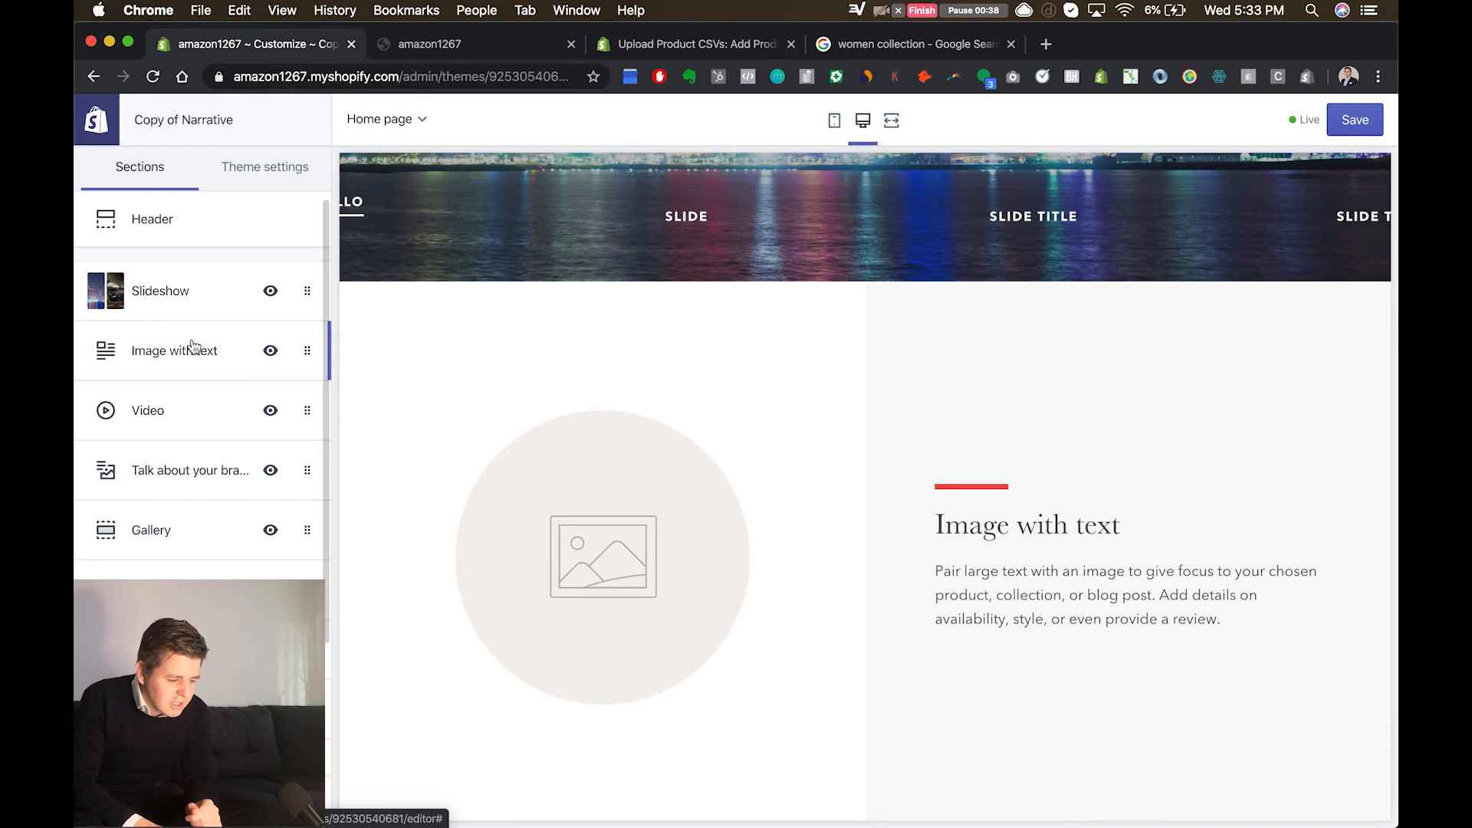
scroll(194, 348, "down", 3)
scroll(194, 348, "up", 3)
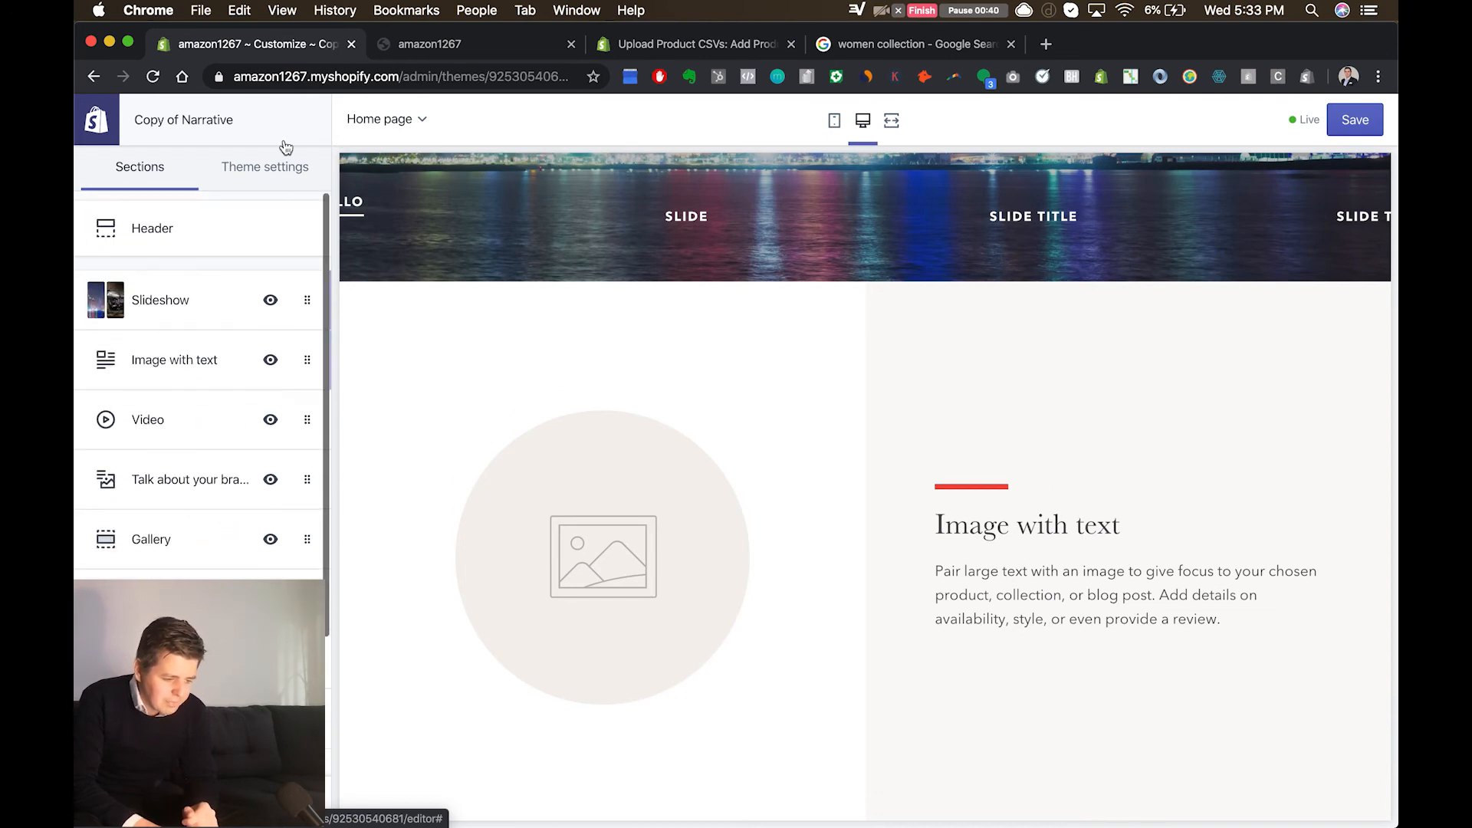
left_click(285, 178)
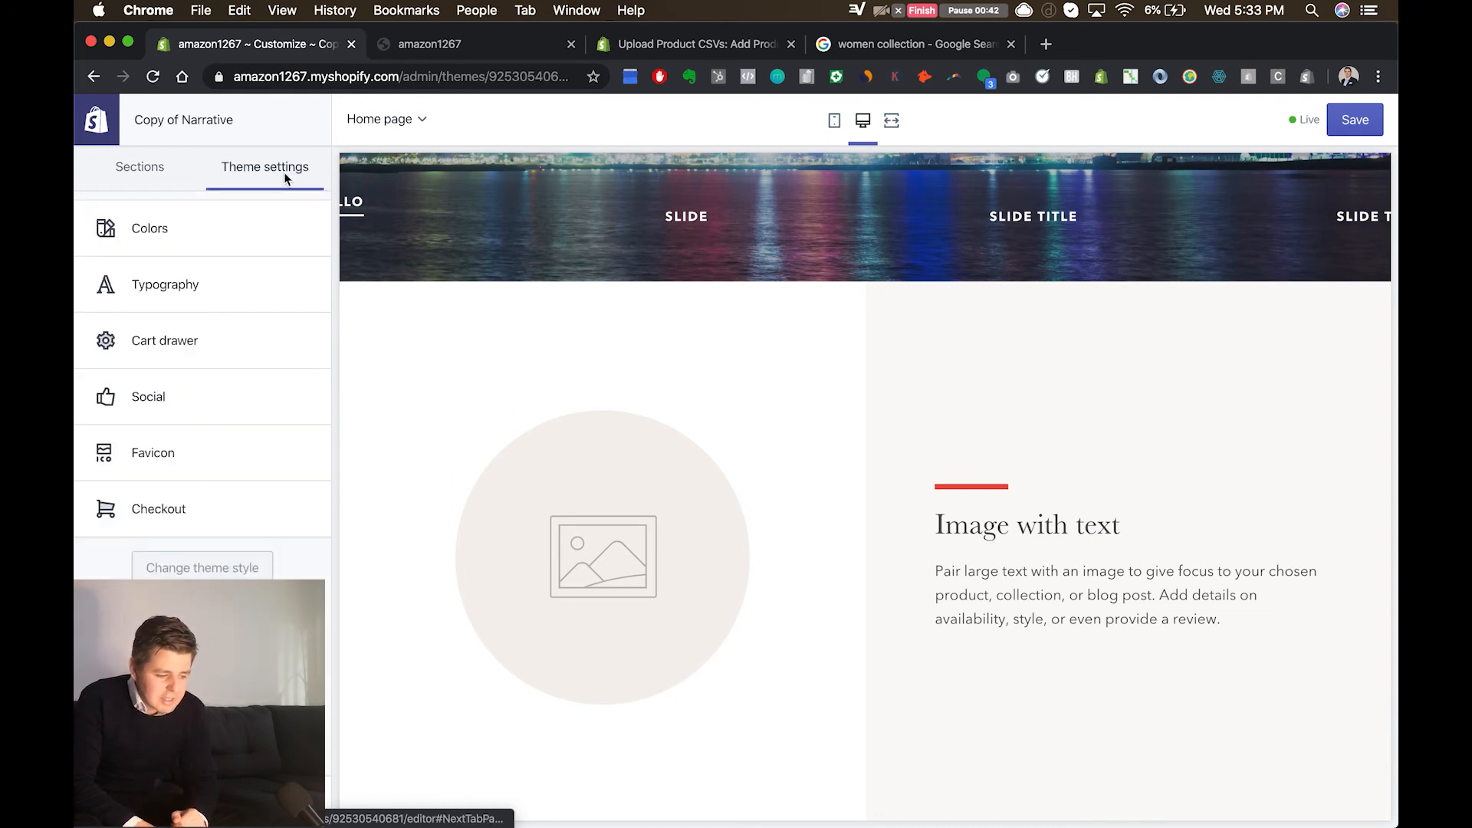
Step: Change the theme's Primary accent color to olive yellow and look over the remaining text and background colors
left_click(208, 231)
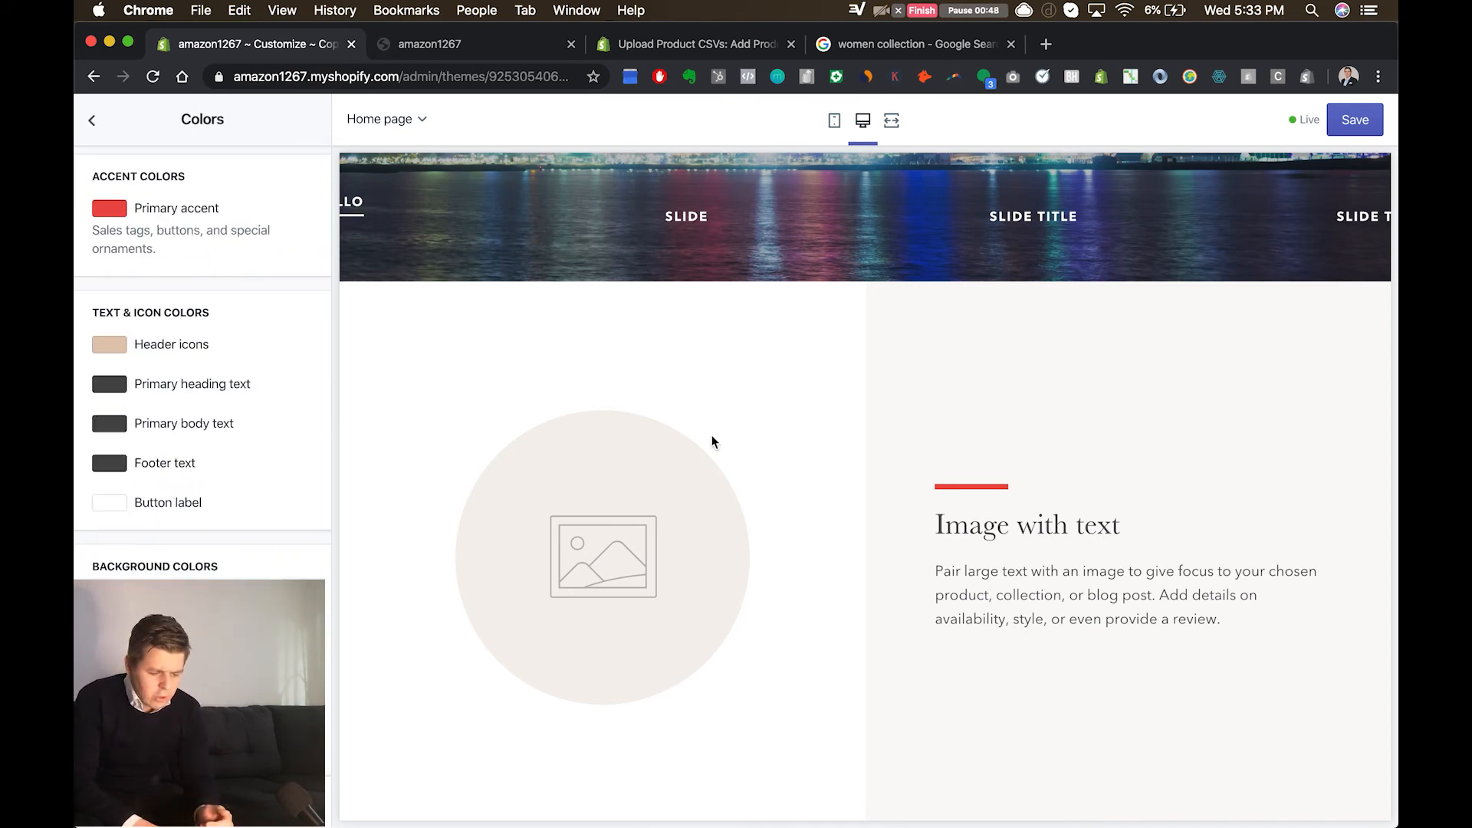
scroll(713, 437, "up", 5)
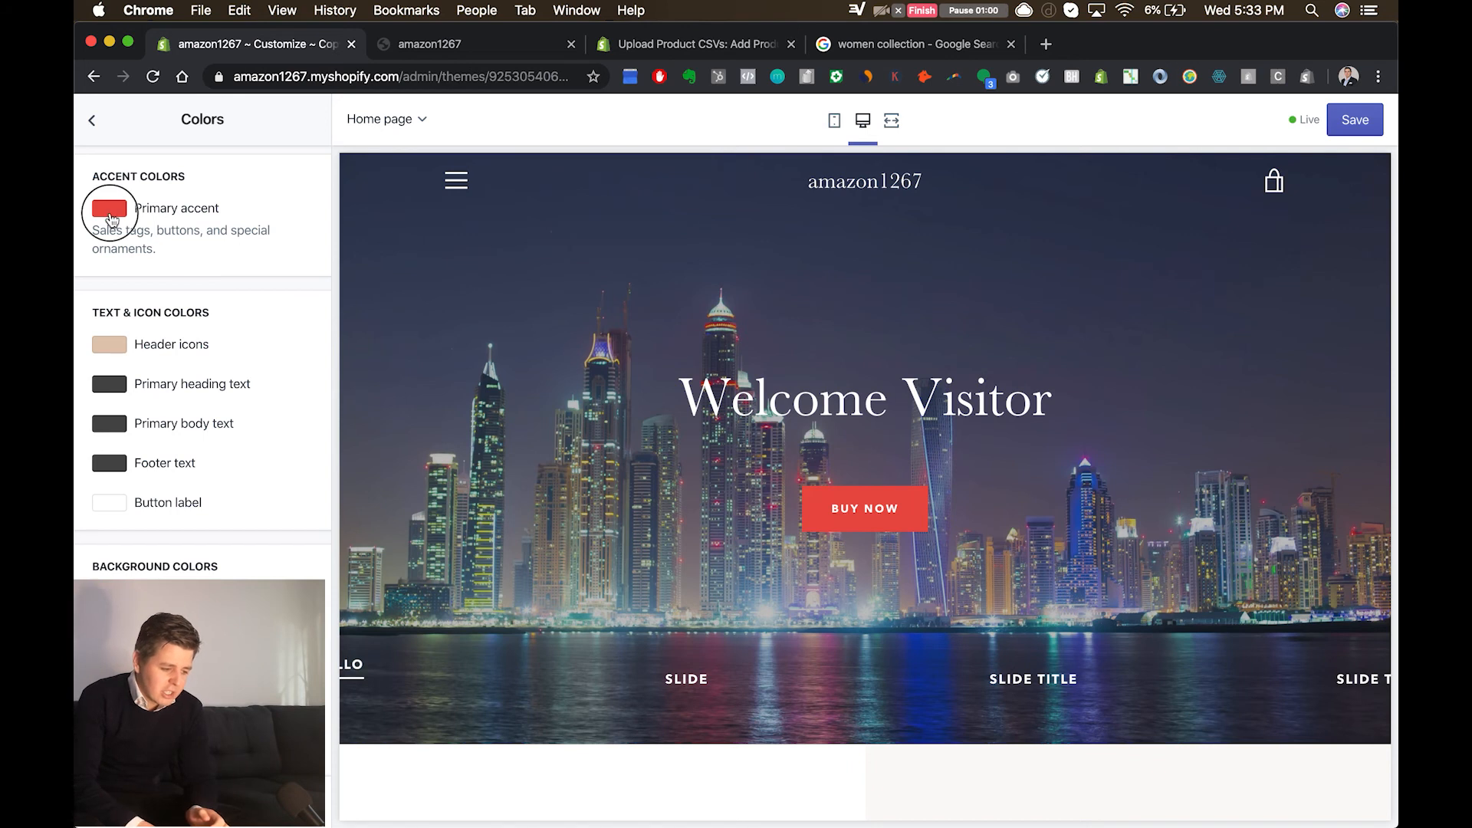
left_click(109, 210)
left_click(220, 298)
left_click(218, 273)
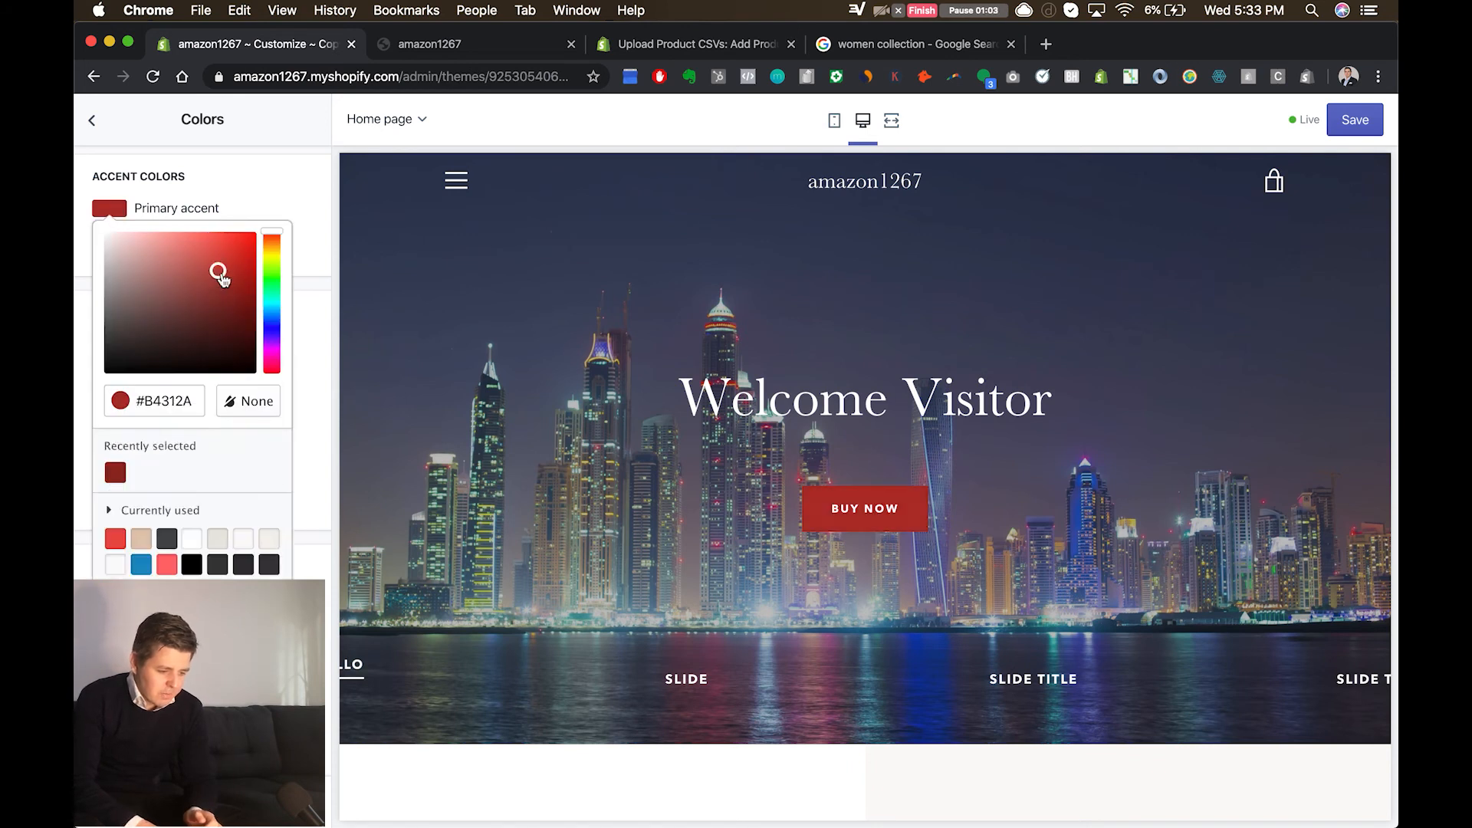
left_click(273, 253)
left_click(301, 177)
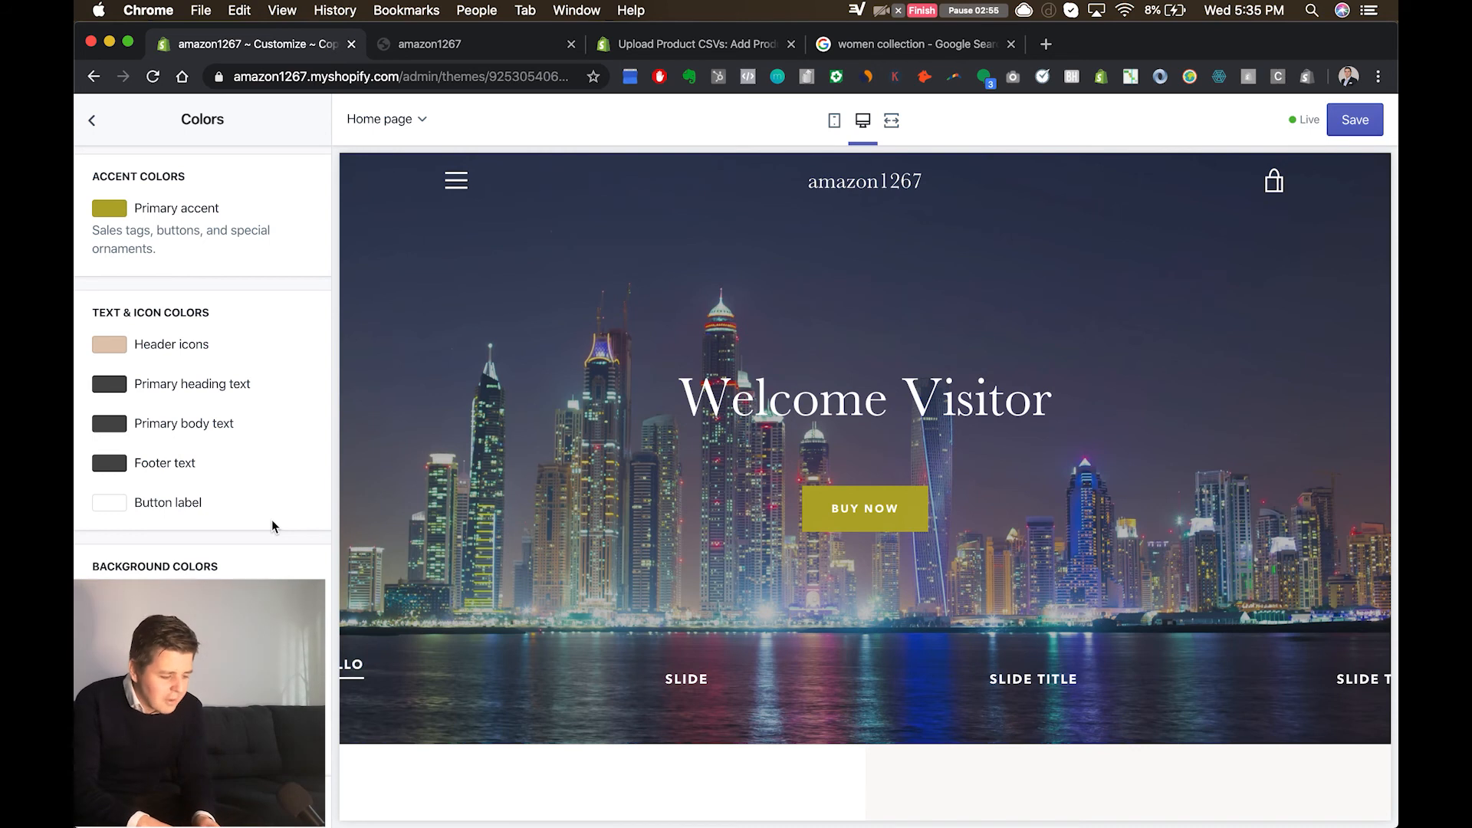
scroll(272, 521, "down", 4)
scroll(274, 527, "down", 1)
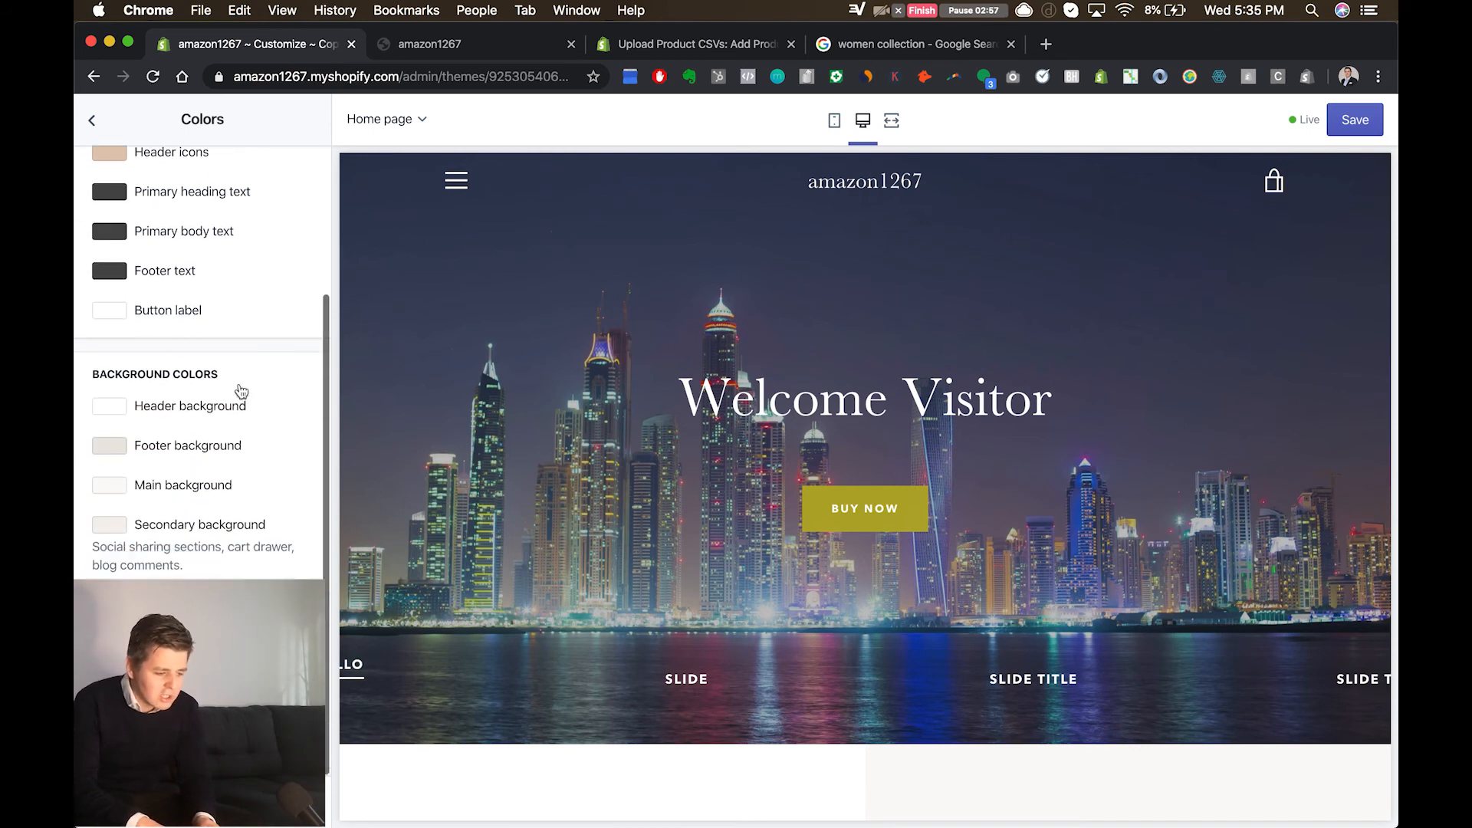
left_click(92, 121)
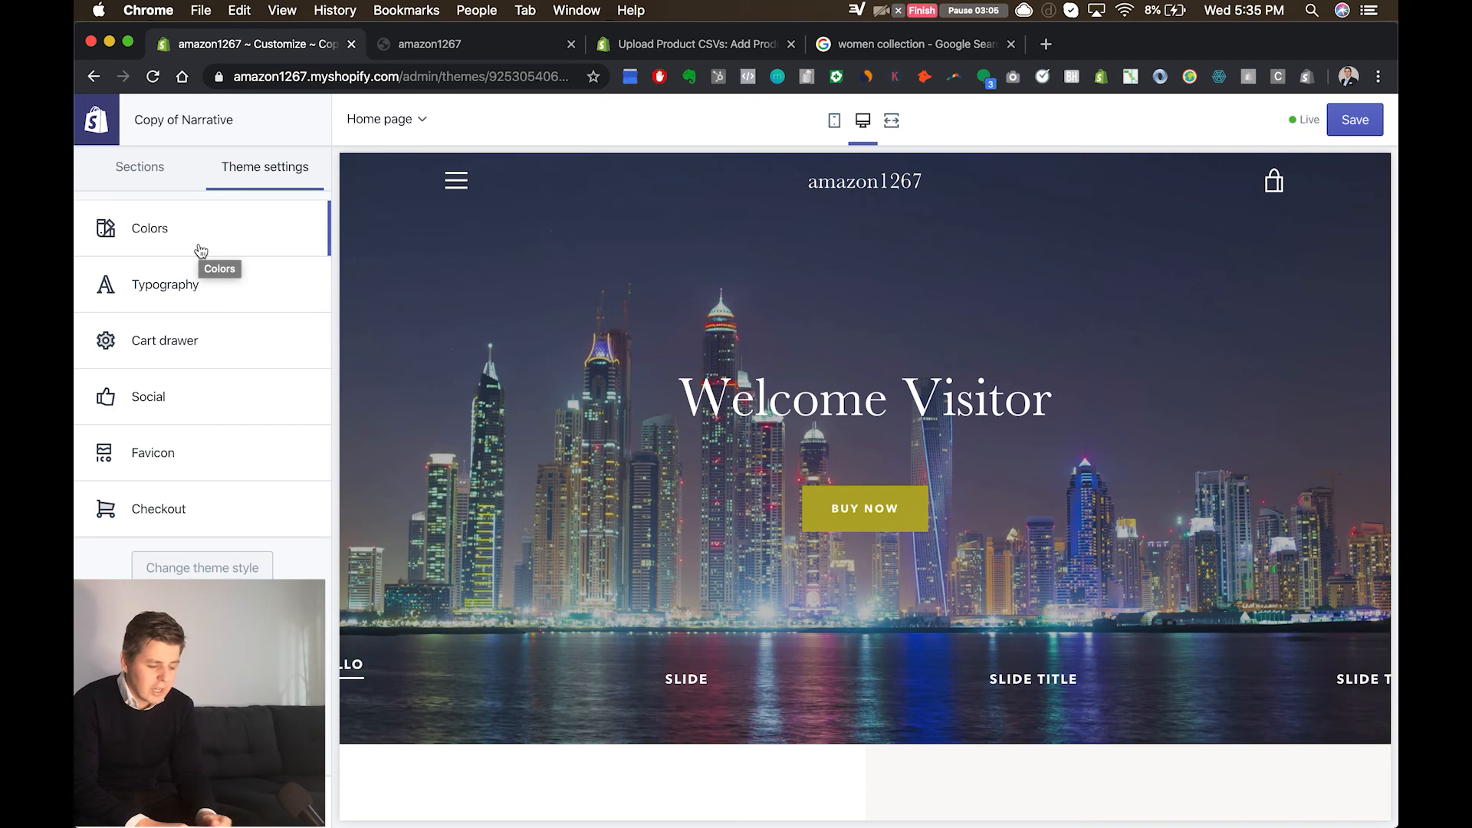
Step: Turn on the cart note in the Cart drawer settings and check the shopping cart in the home page preview
left_click(211, 345)
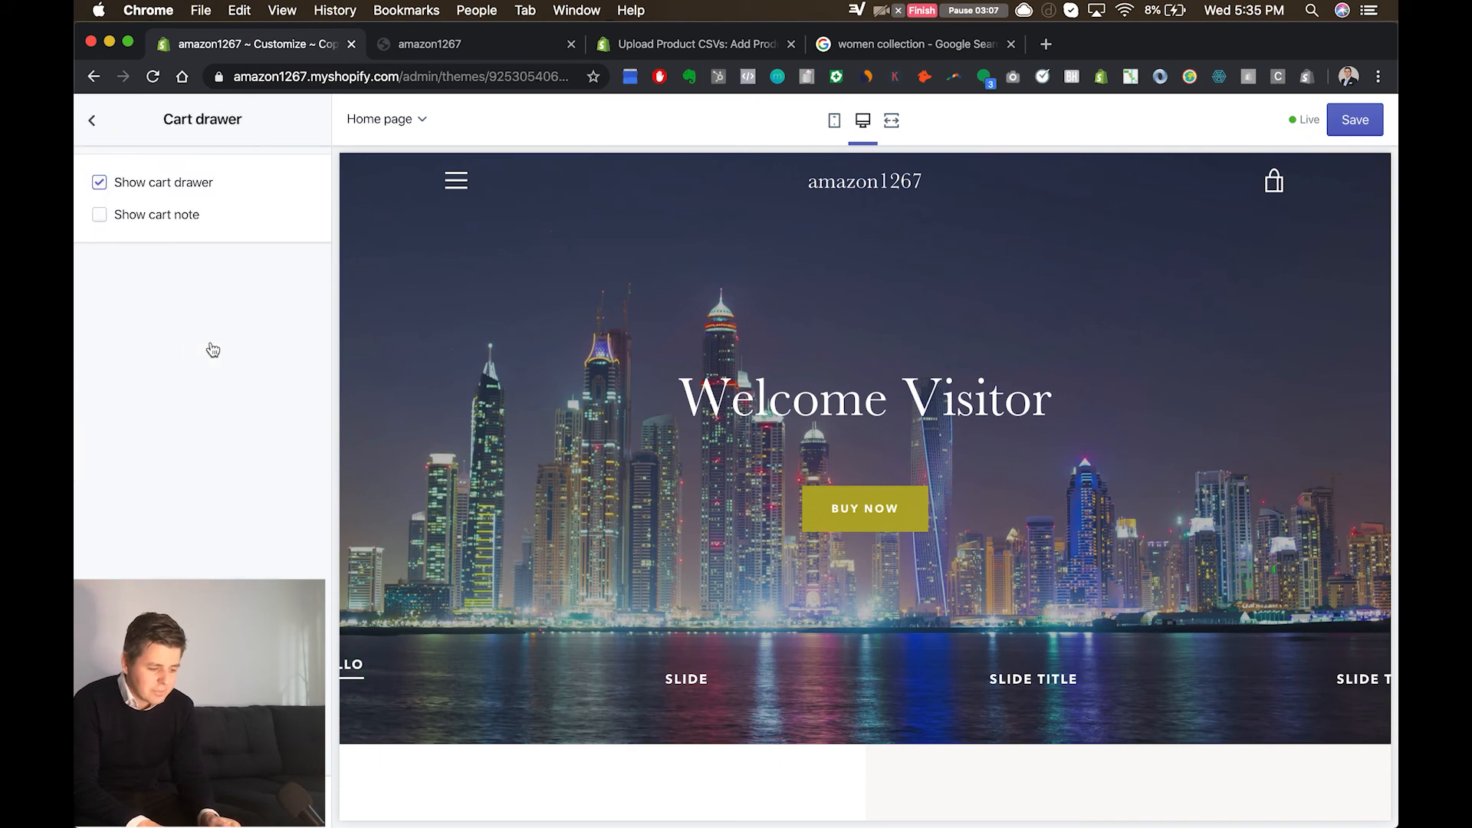
left_click(157, 218)
left_click(157, 219)
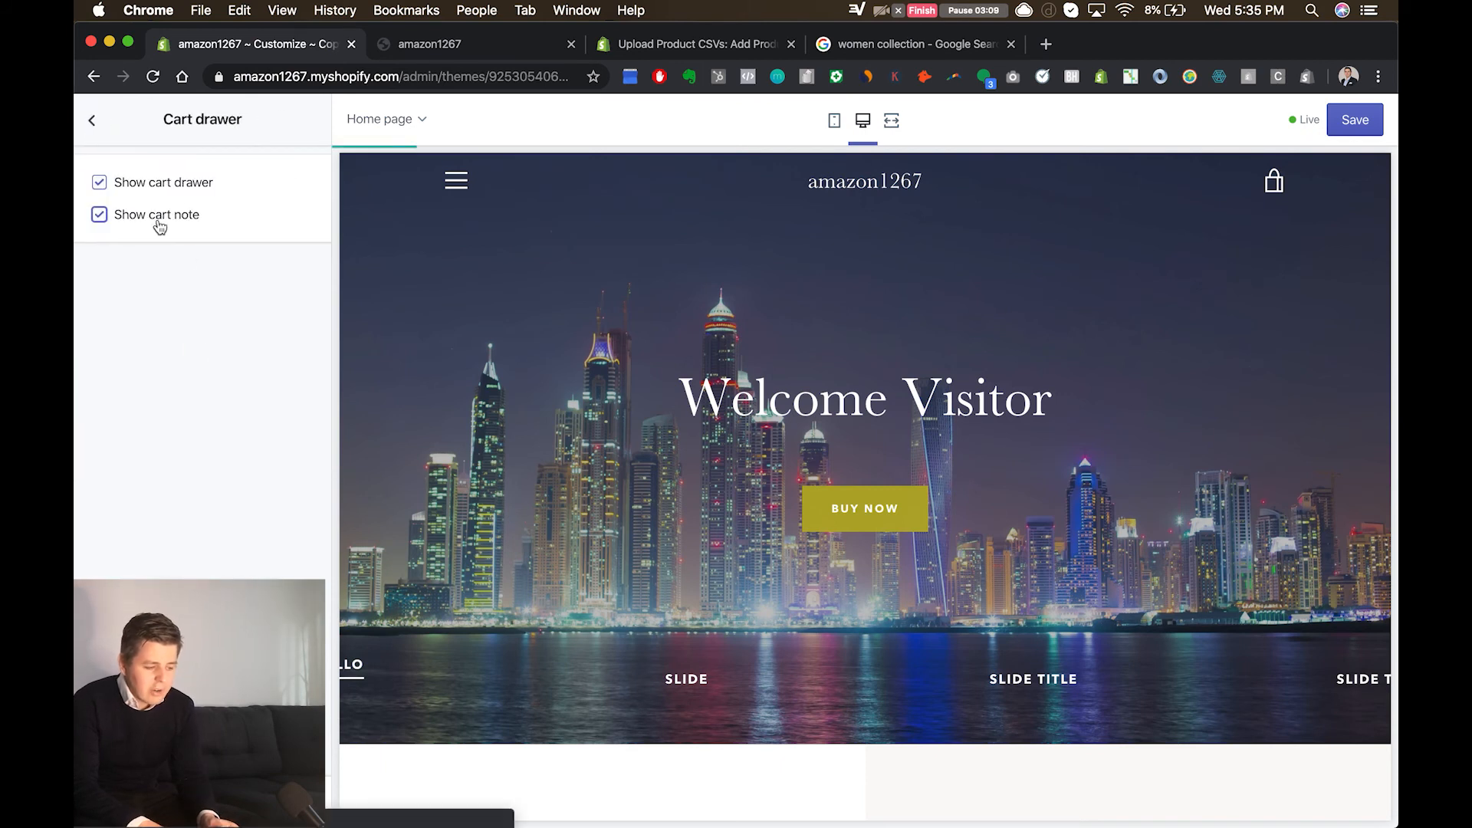
left_click(92, 119)
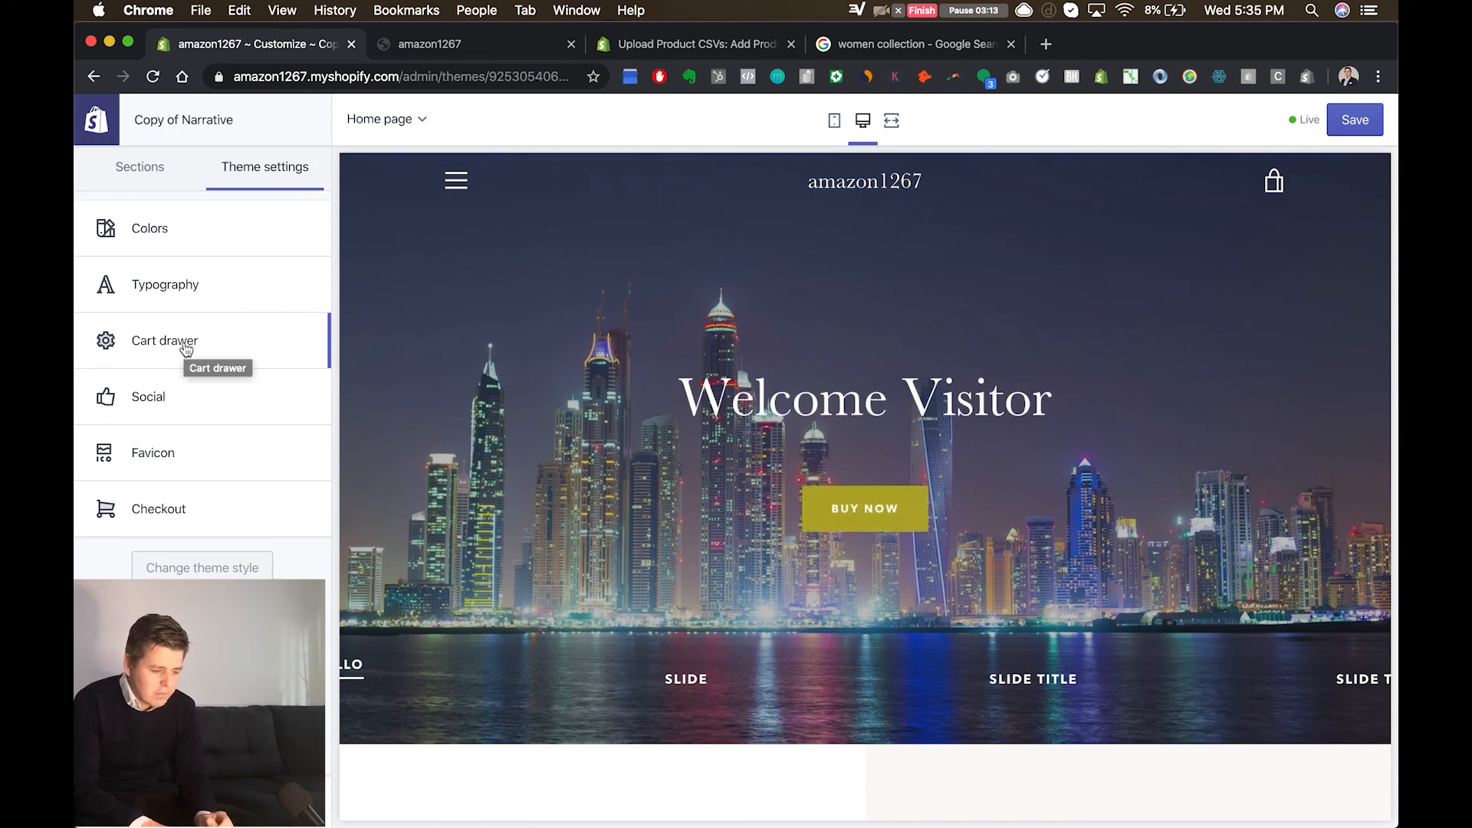
left_click(186, 350)
left_click(116, 224)
left_click(1269, 182)
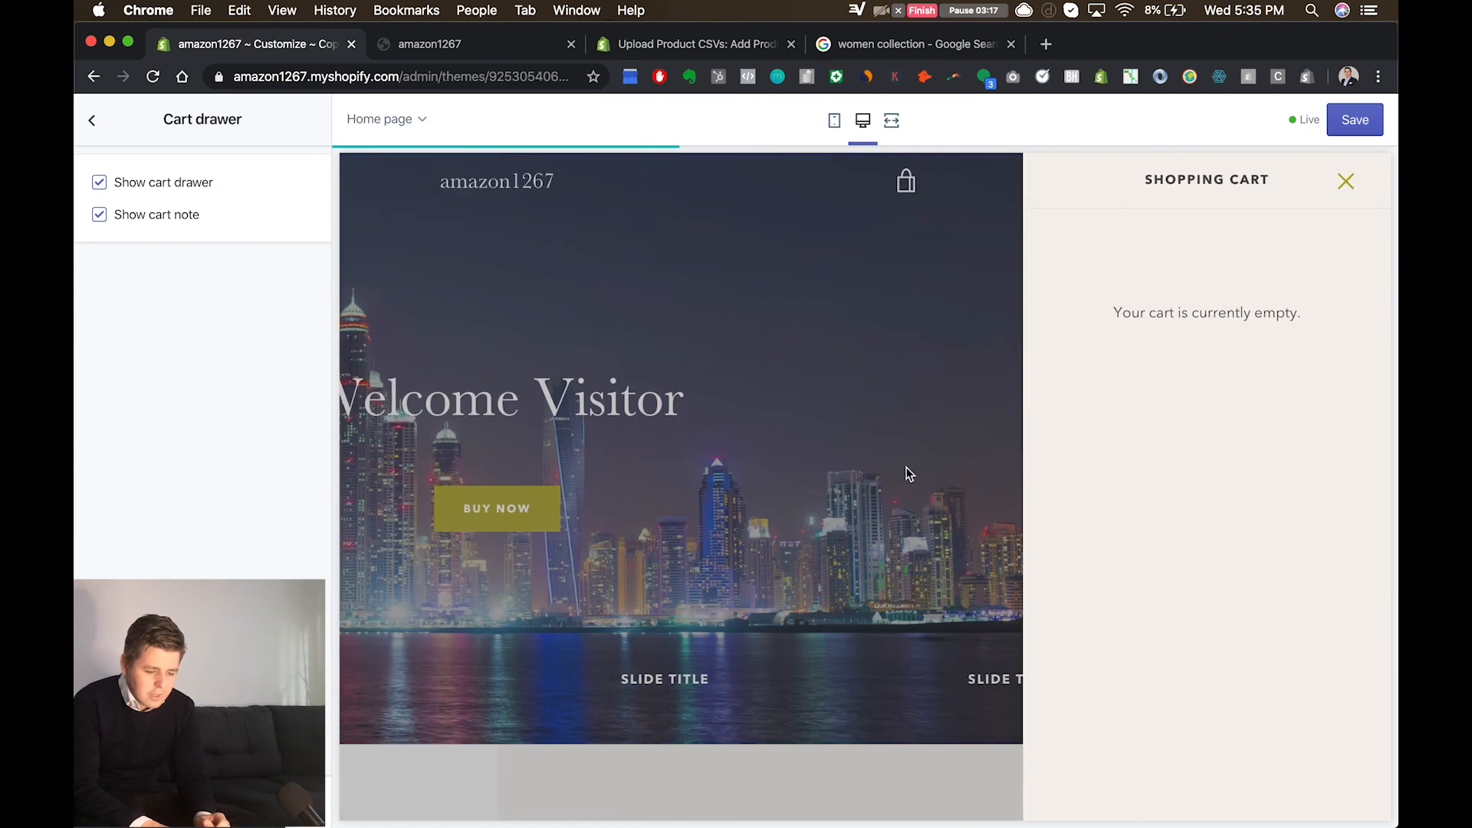
left_click(734, 485)
Step: Add the Bad donkey T-shirt to the cart in the preview and inspect the cart's special instructions field
left_click(866, 514)
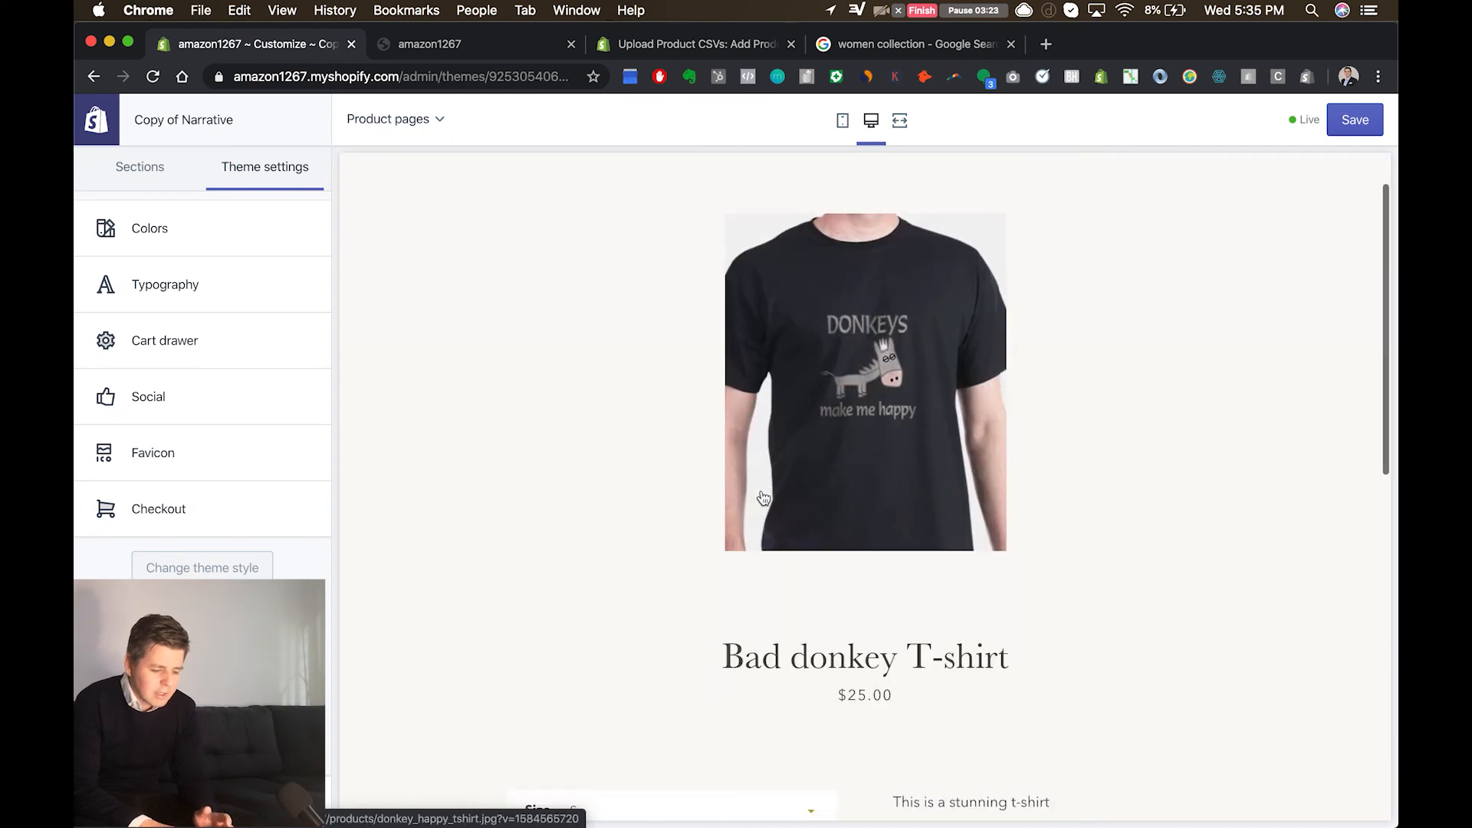
scroll(761, 497, "down", 5)
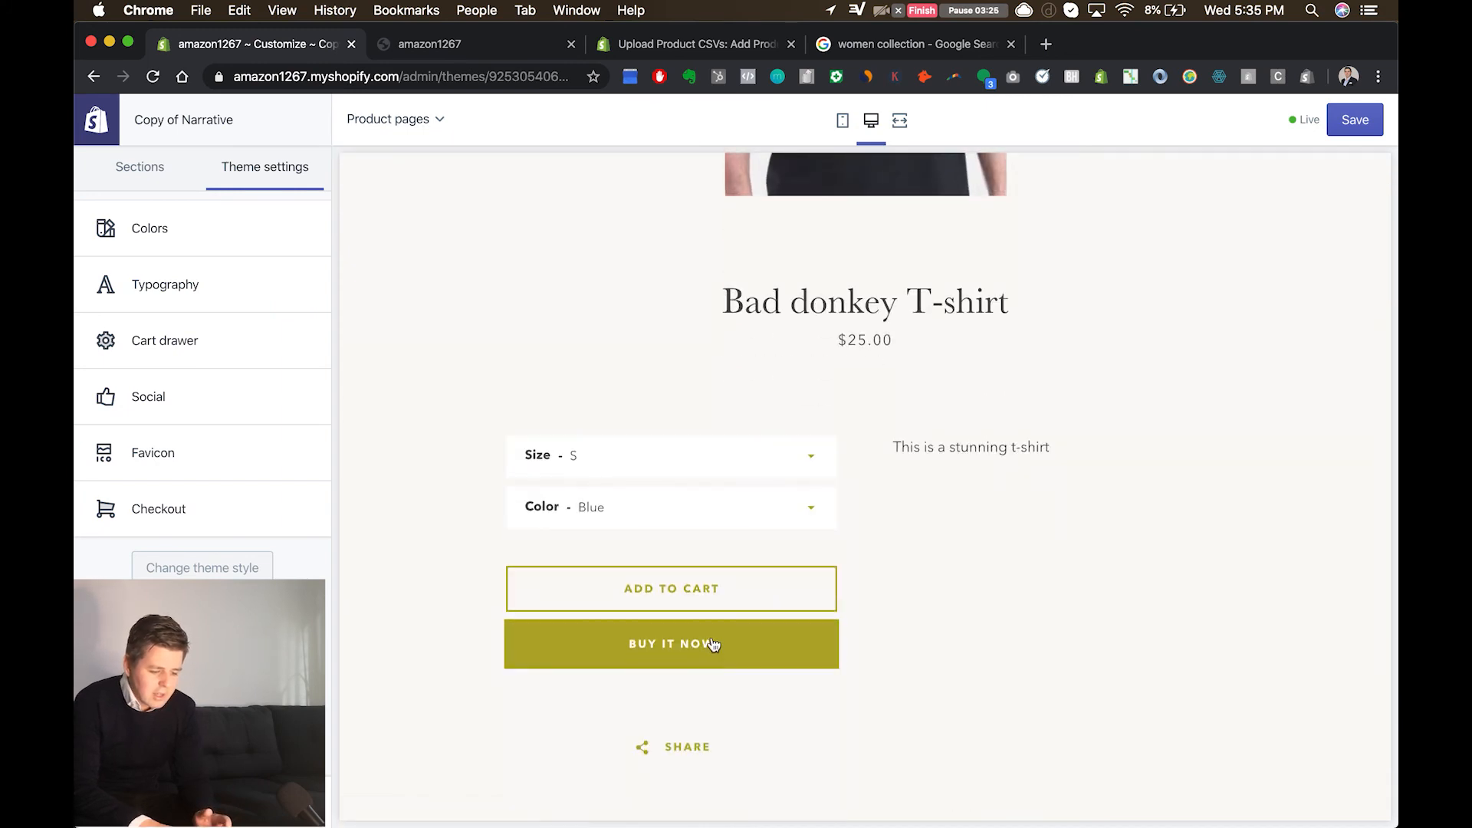
left_click(700, 600)
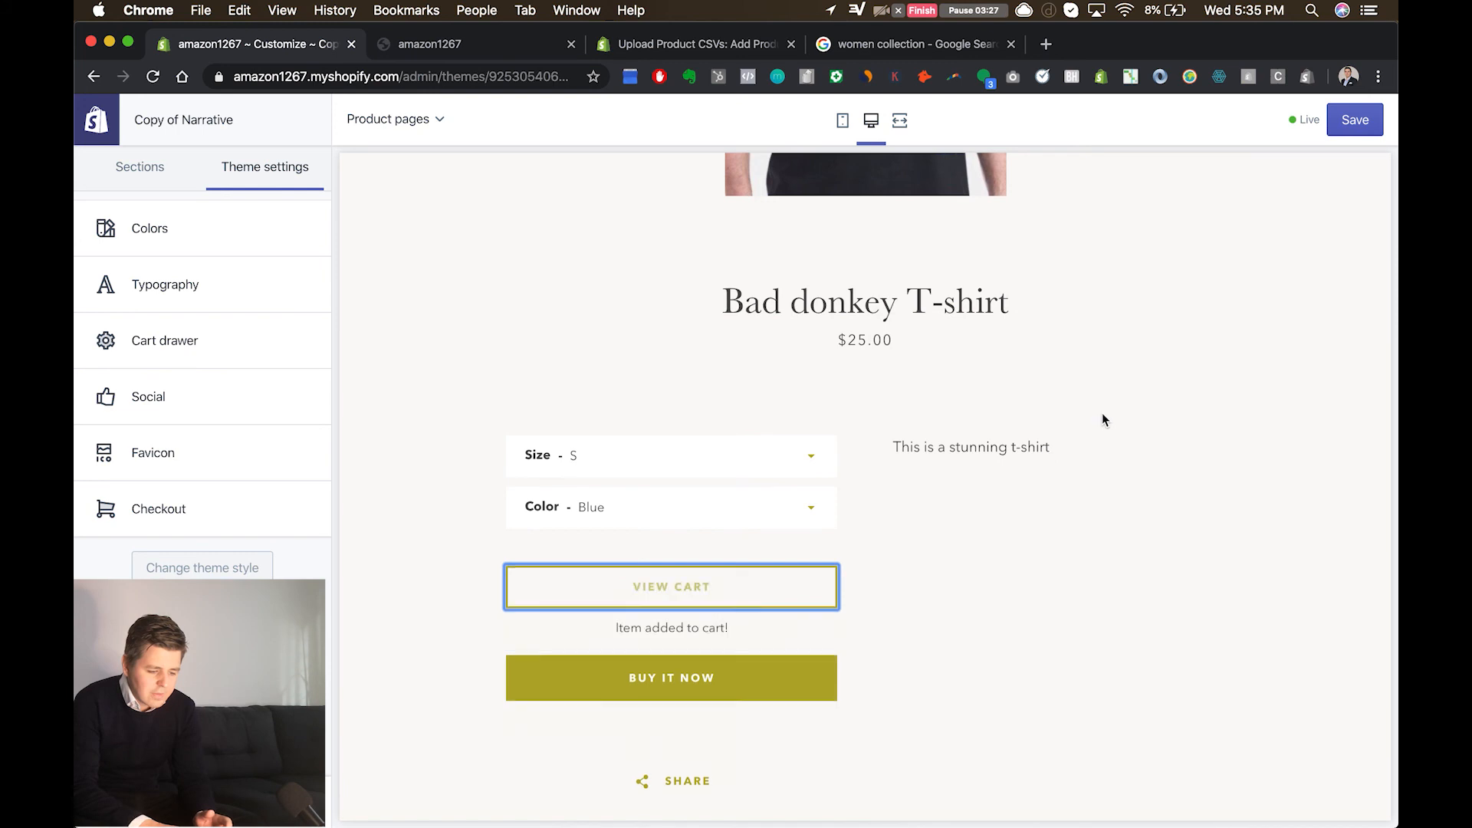
left_click(1272, 183)
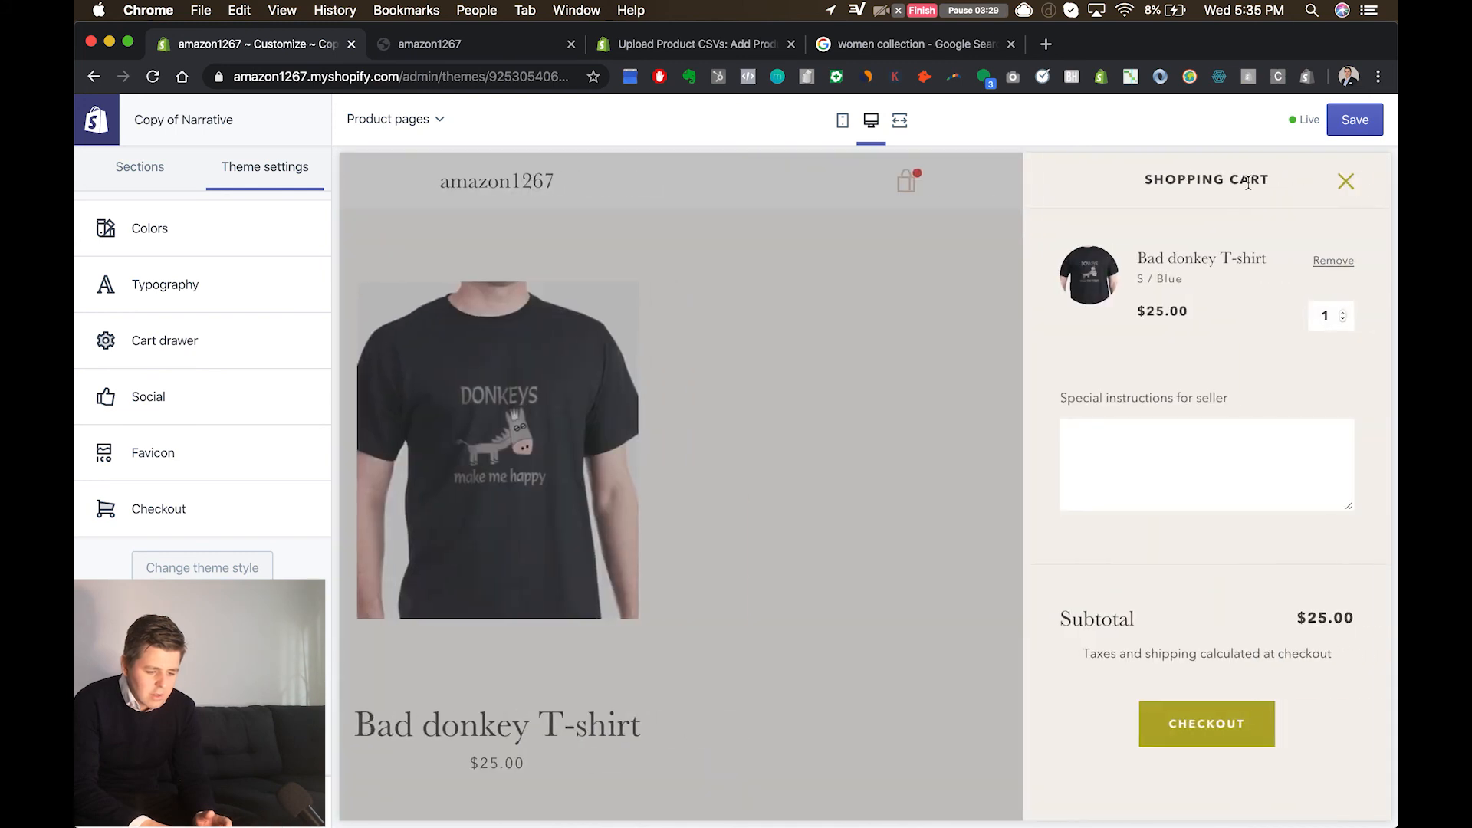
left_click(1176, 445)
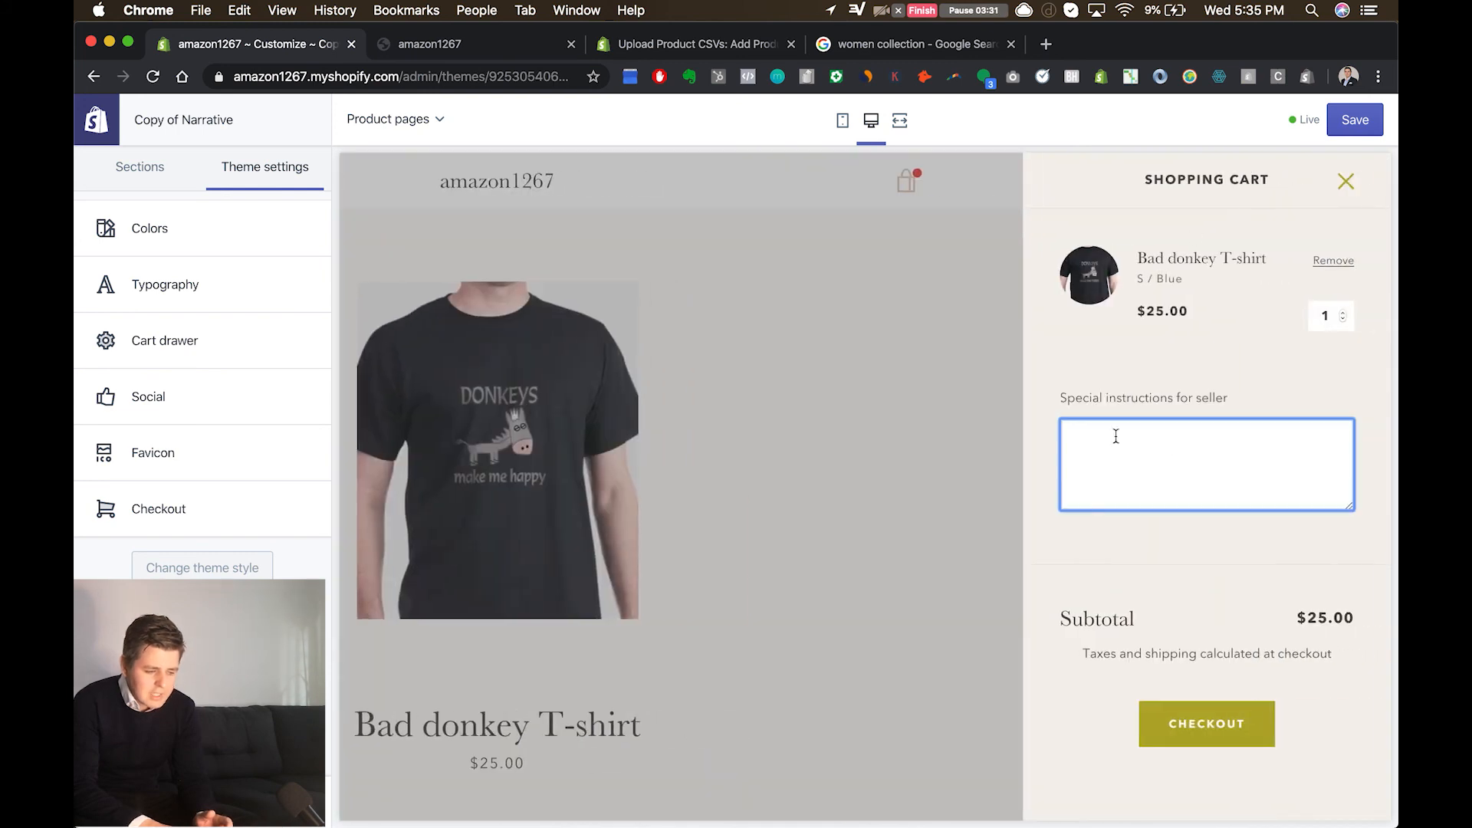
left_click(161, 168)
left_click(257, 170)
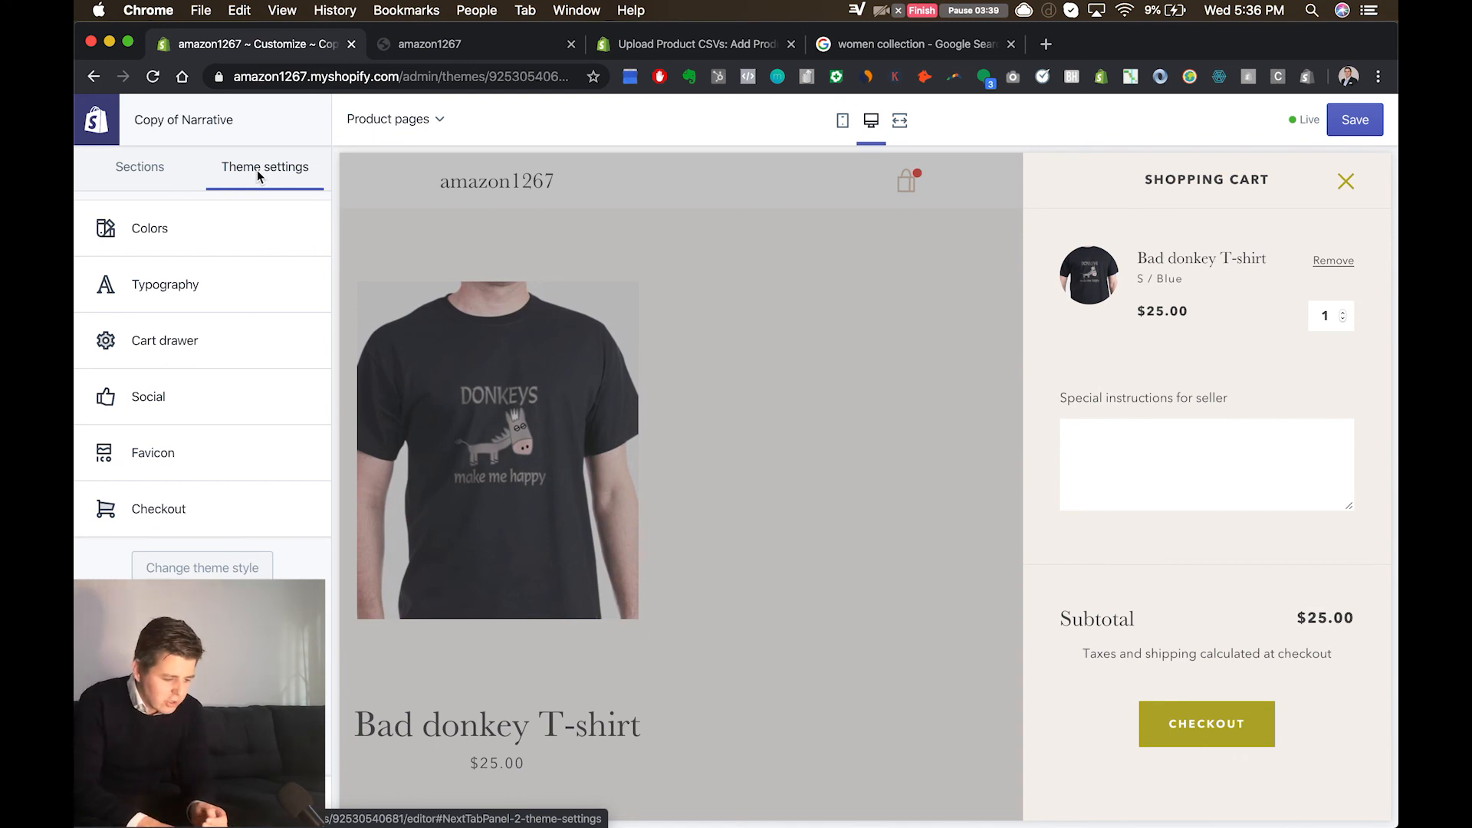
left_click(165, 181)
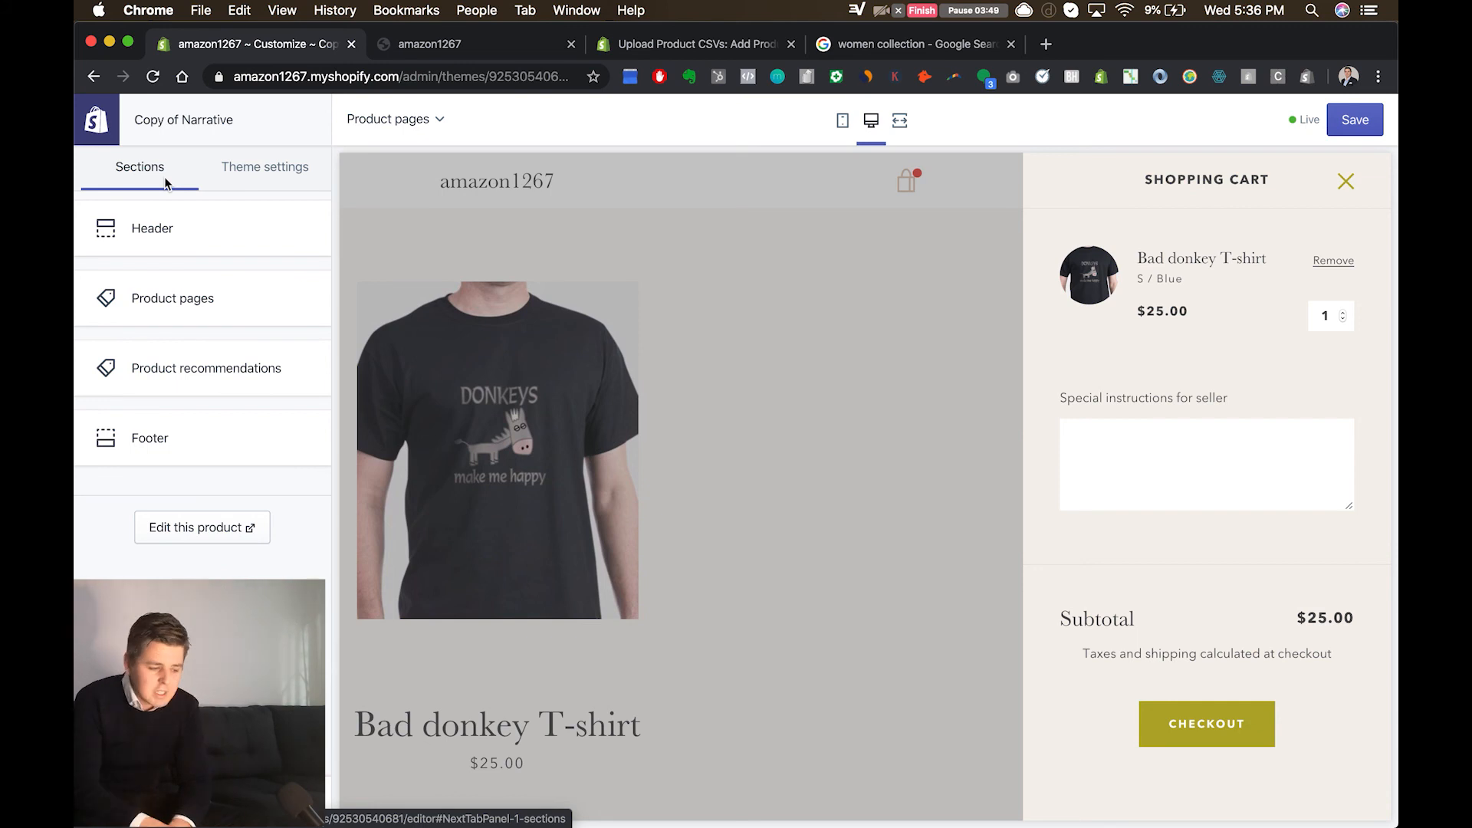
left_click(264, 185)
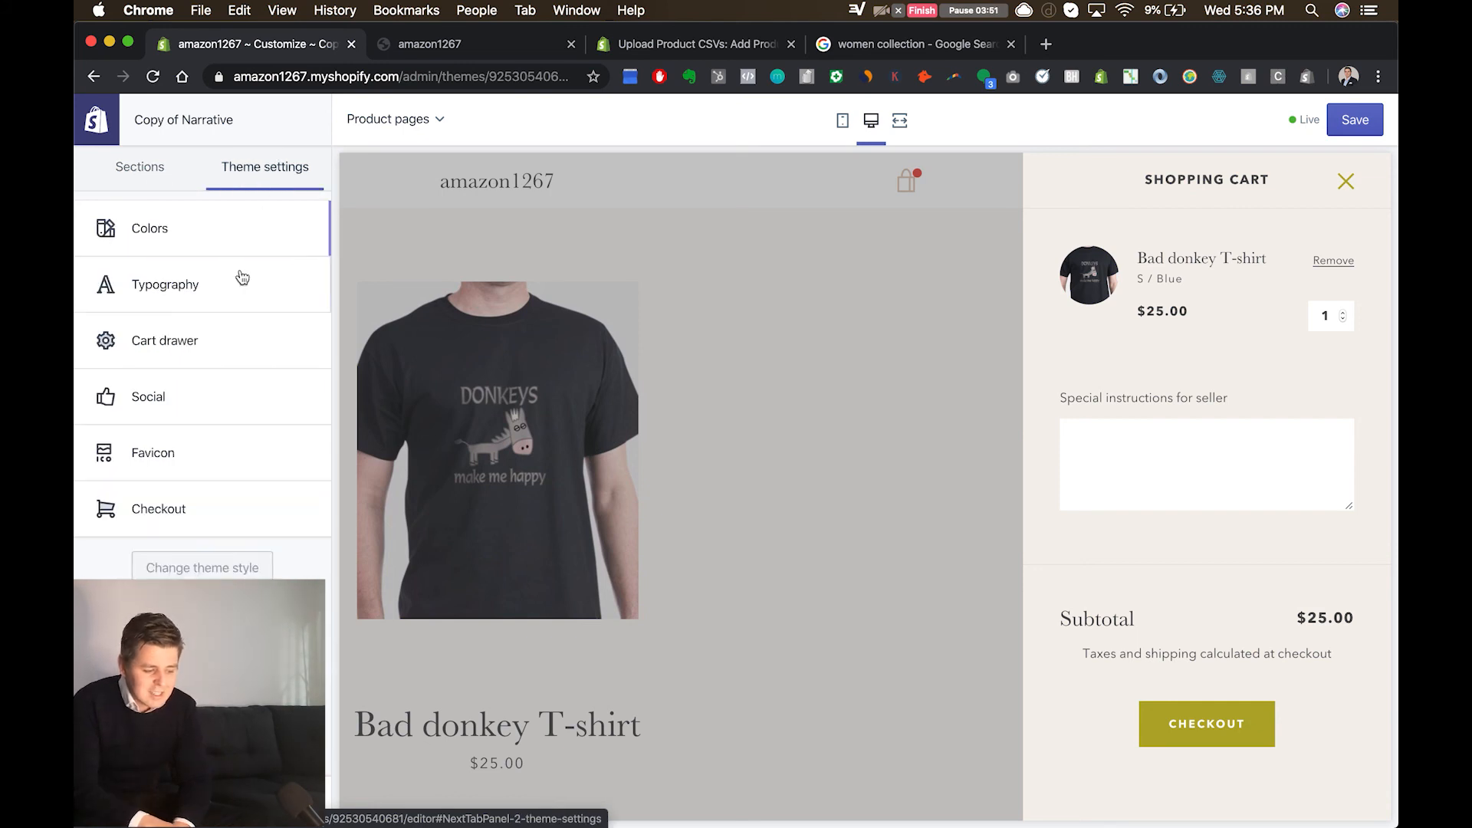
Step: Switch the cart note off and on again, comparing the shopping cart in the product preview each time
left_click(195, 342)
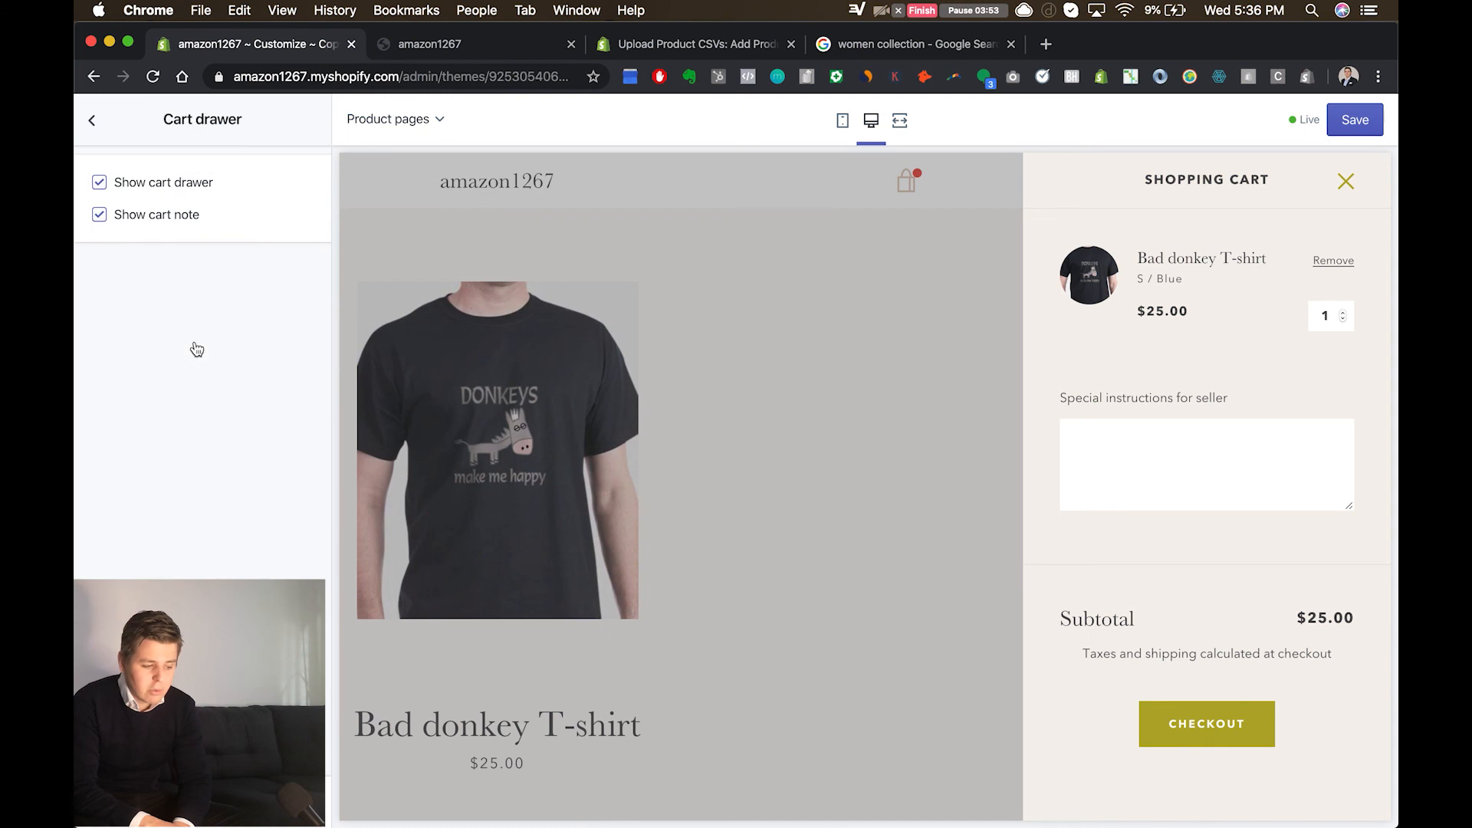
left_click(100, 217)
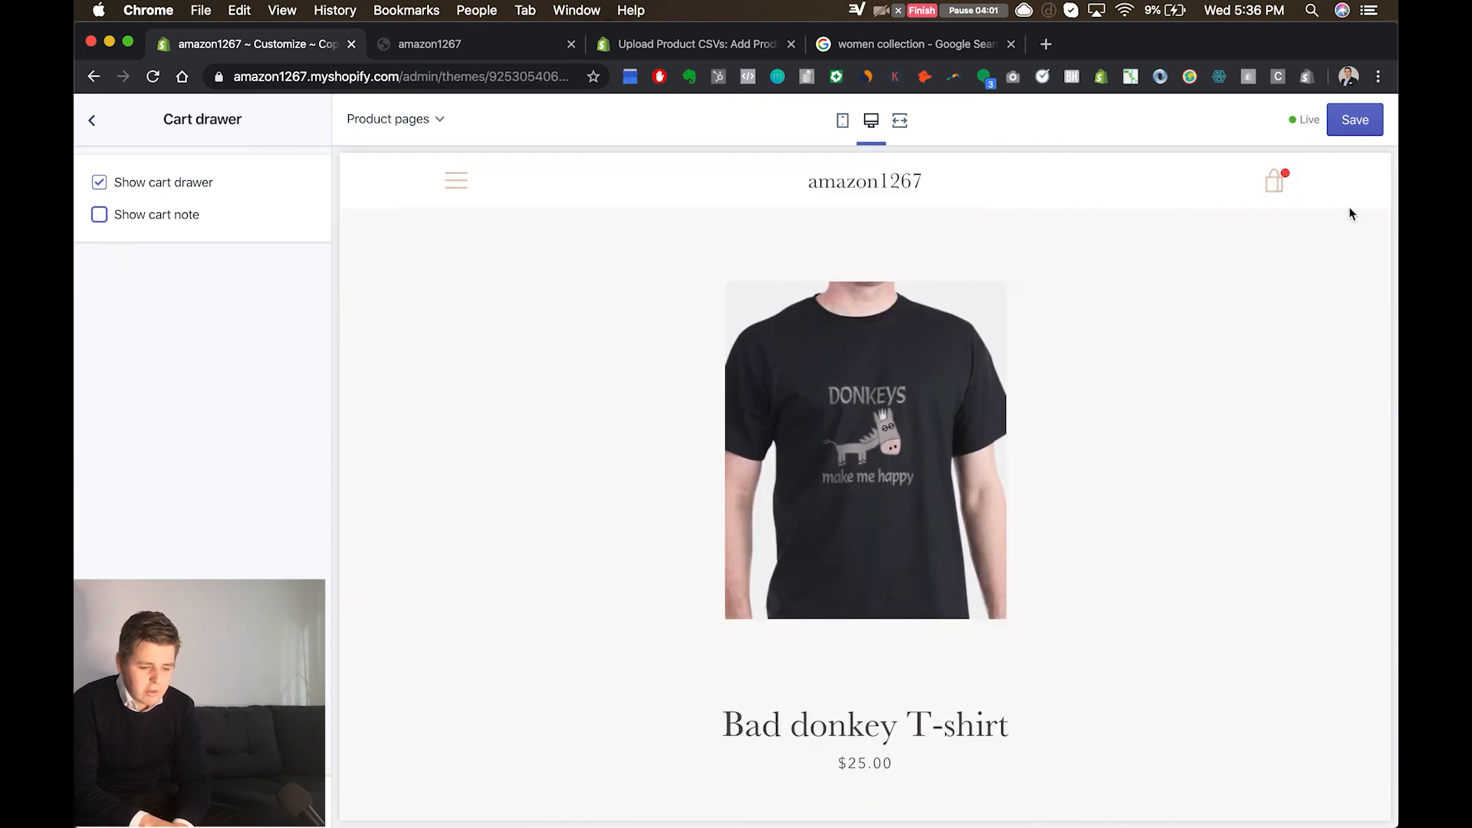
left_click(1275, 178)
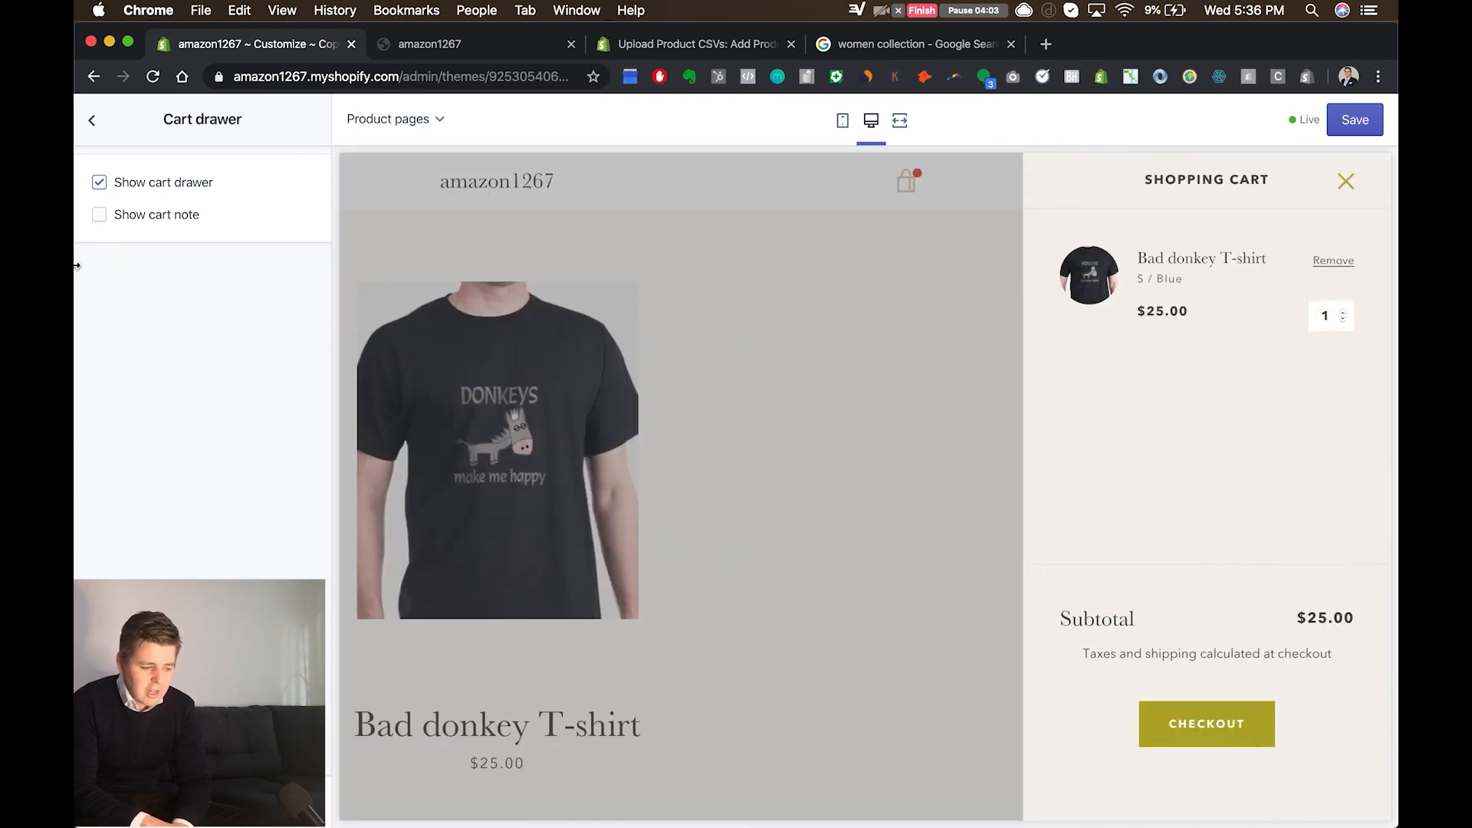
left_click(99, 215)
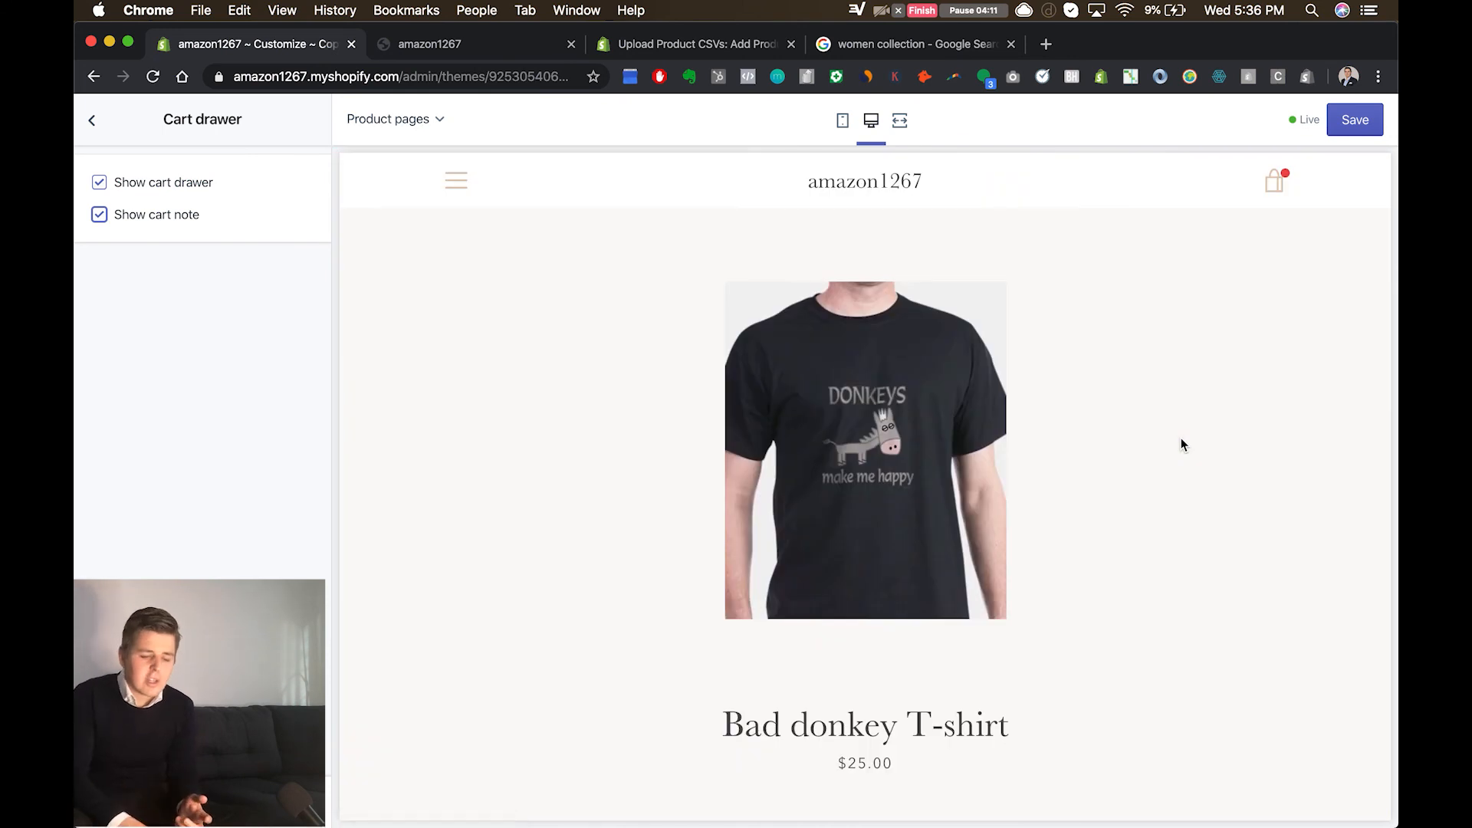
left_click(1285, 192)
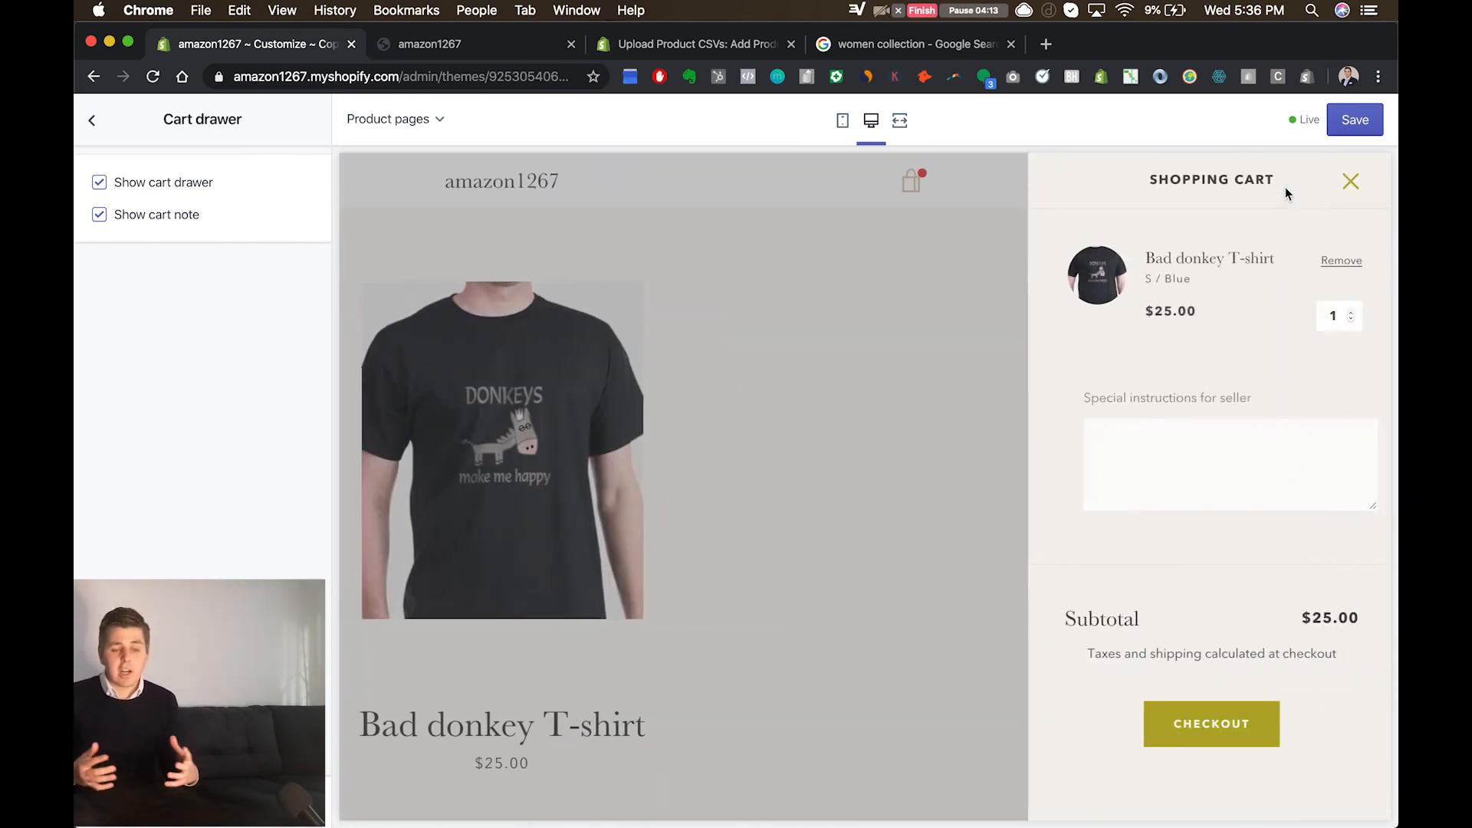
left_click(1228, 472)
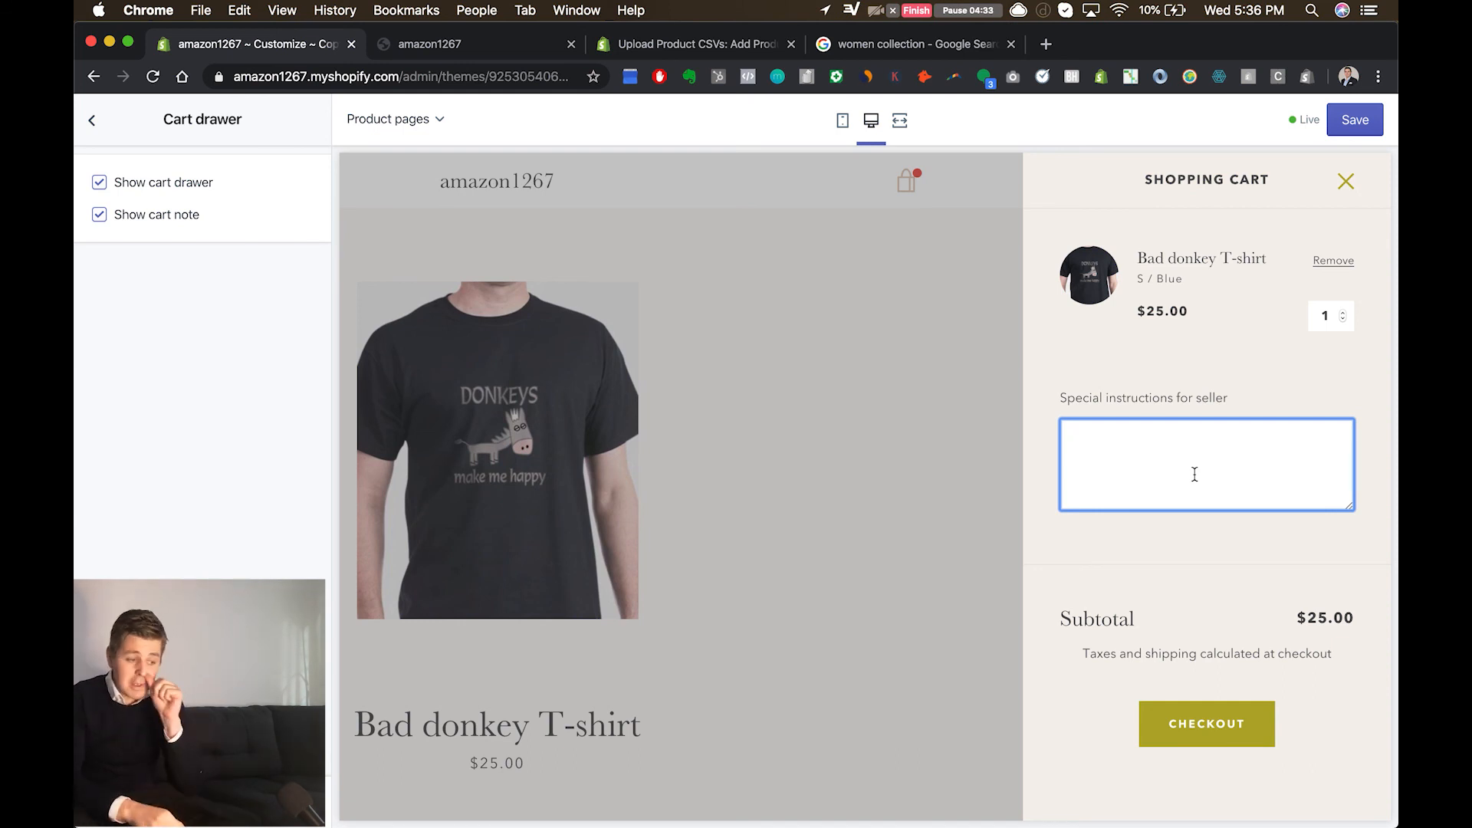
left_click(92, 120)
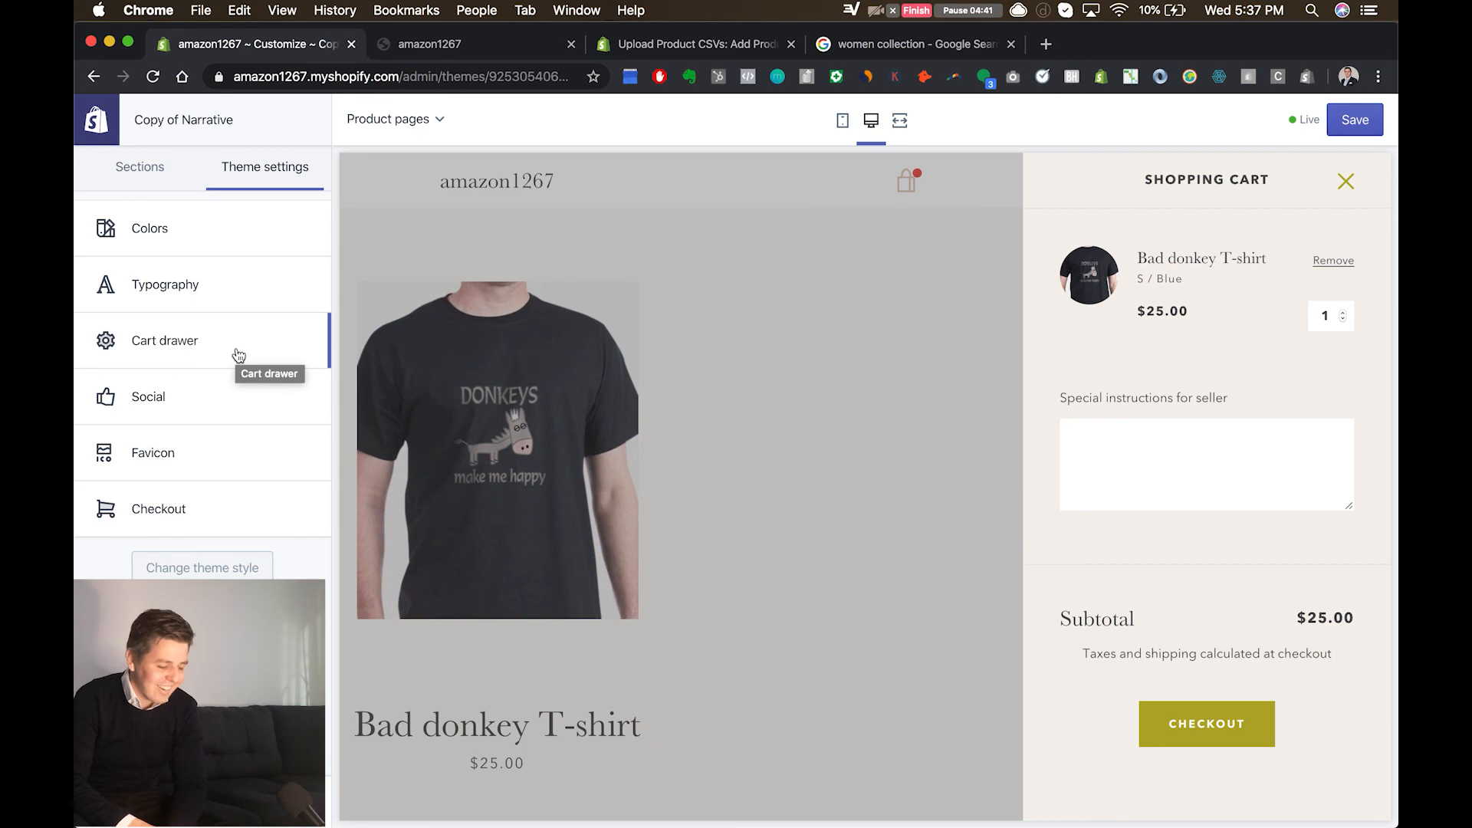
Step: Examine the Social theme settings for the sharing image, the social sharing options and the social links
left_click(235, 408)
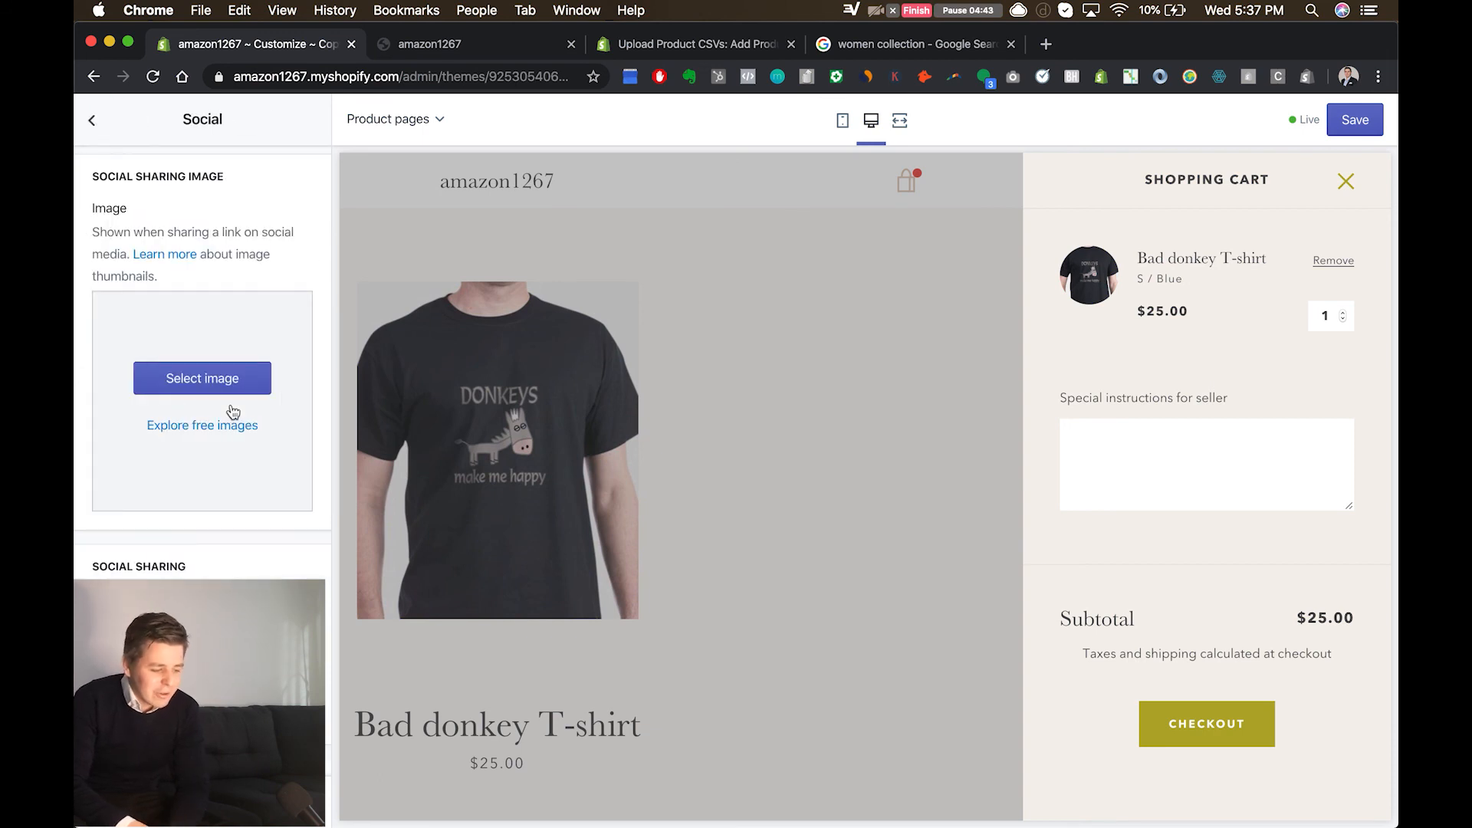
scroll(233, 412, "down", 5)
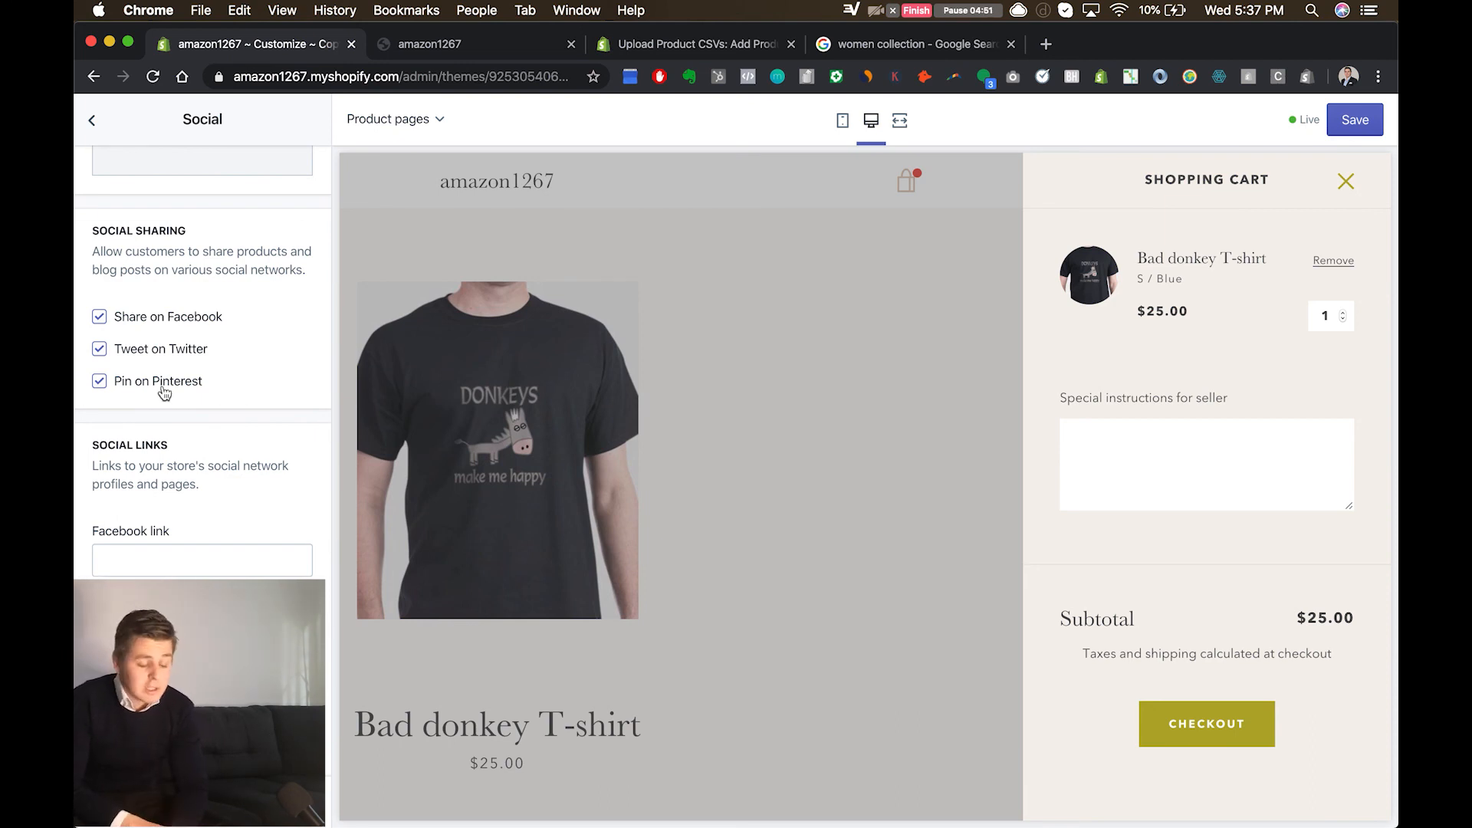
left_click(100, 126)
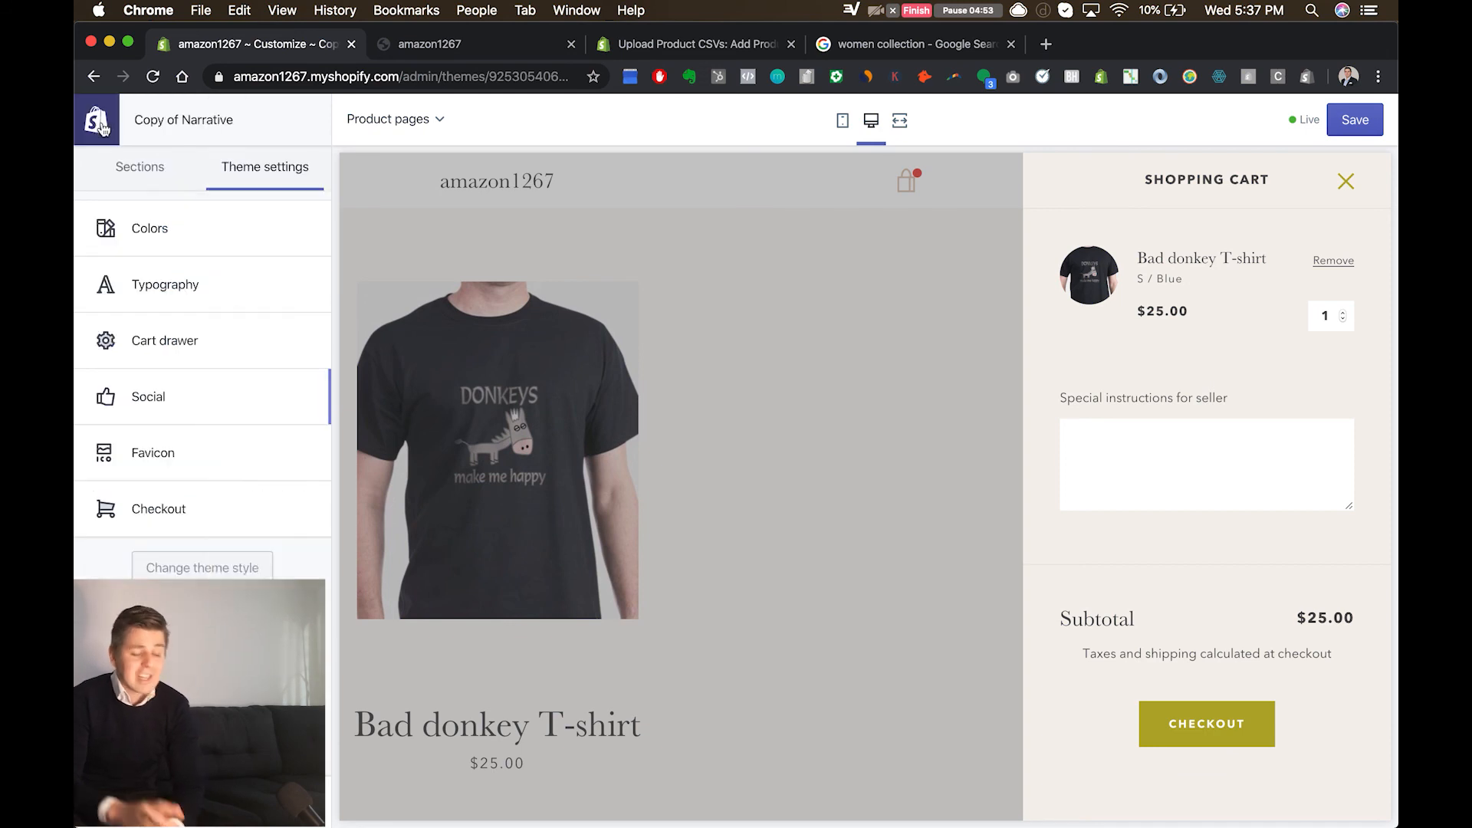
left_click(98, 121)
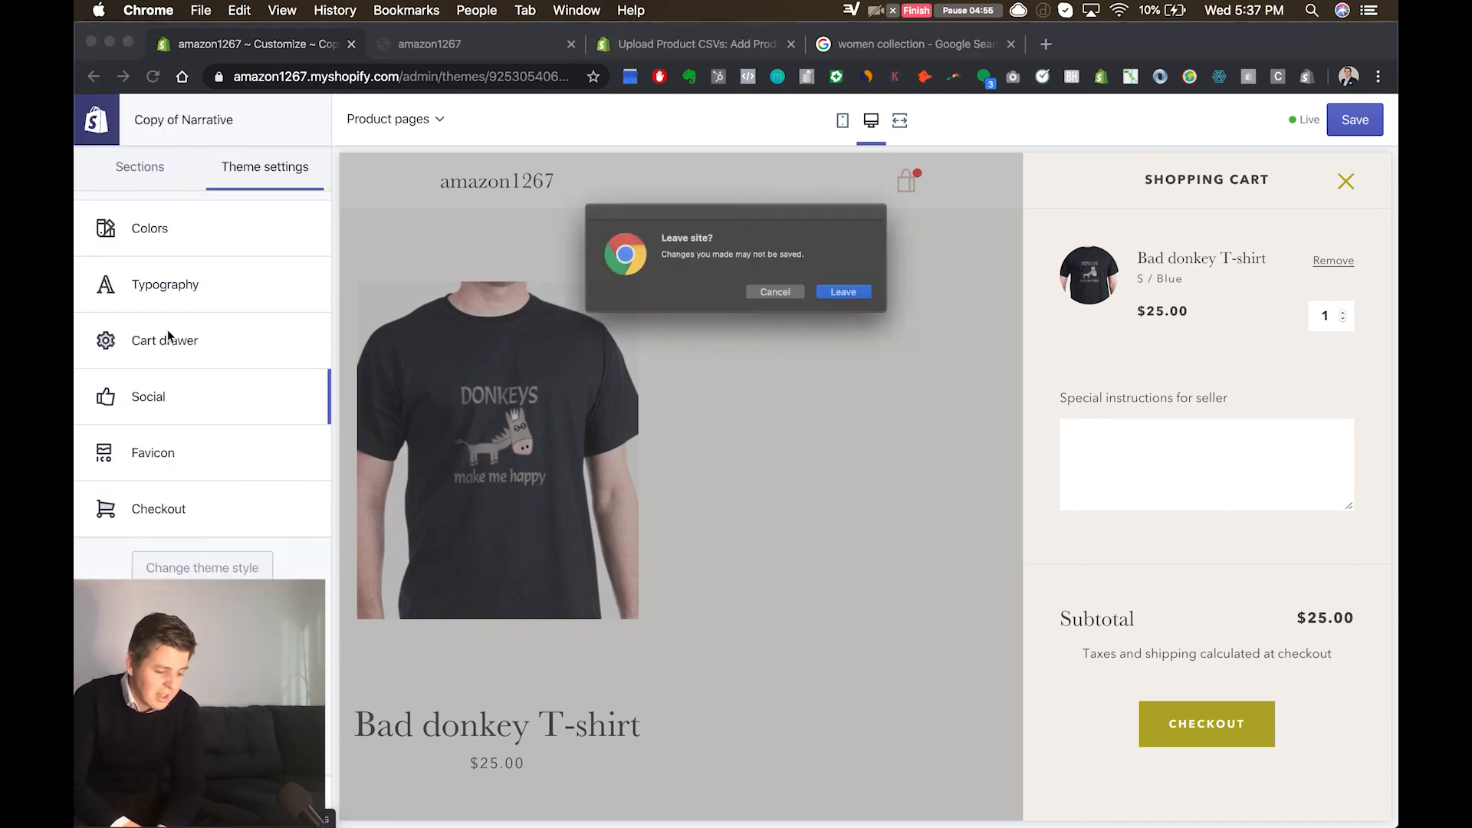
left_click(780, 302)
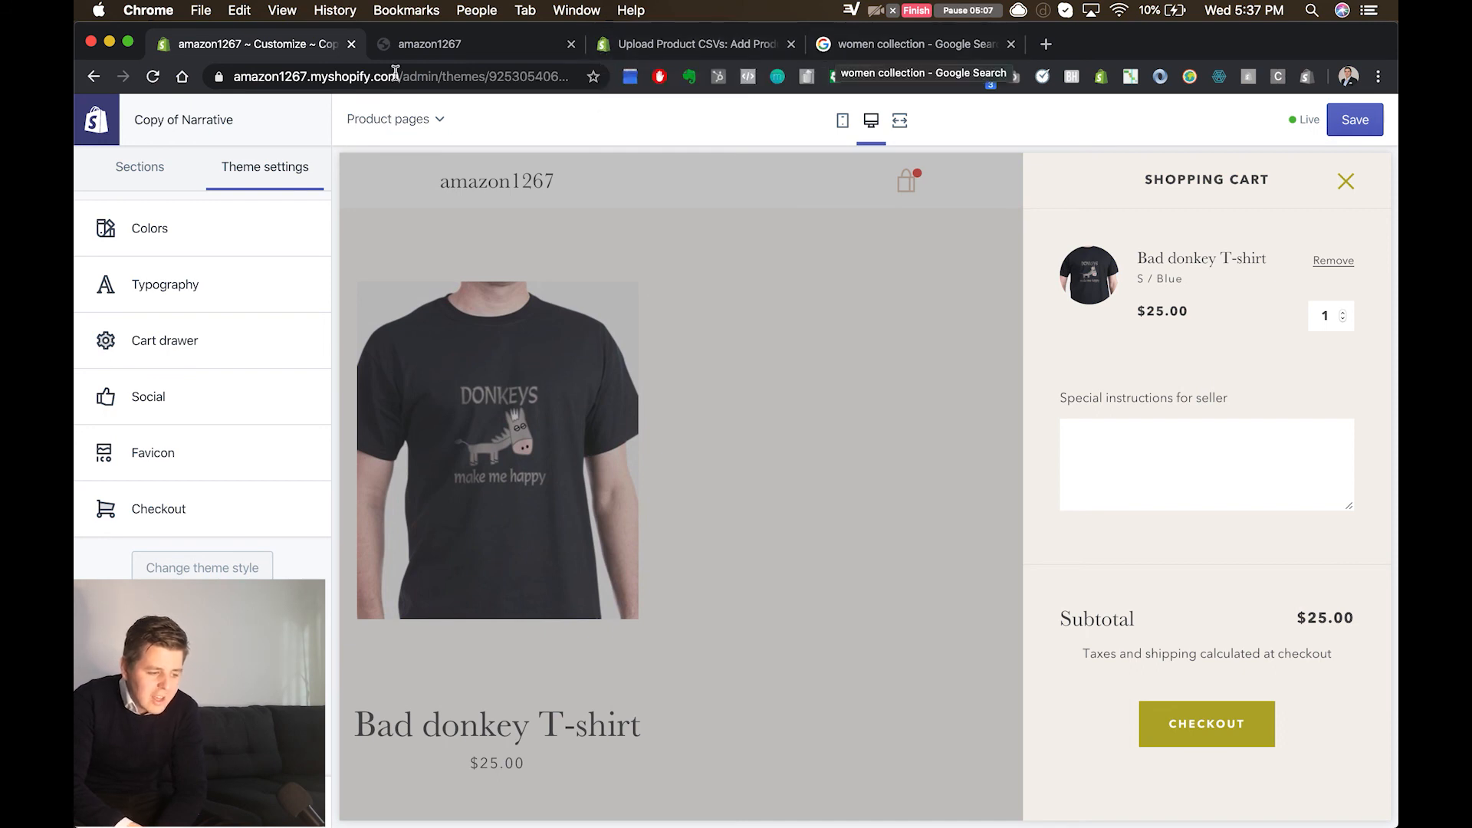
Step: Compare the site icons of the open browser pages and examine the theme's Favicon settings
left_click(392, 46)
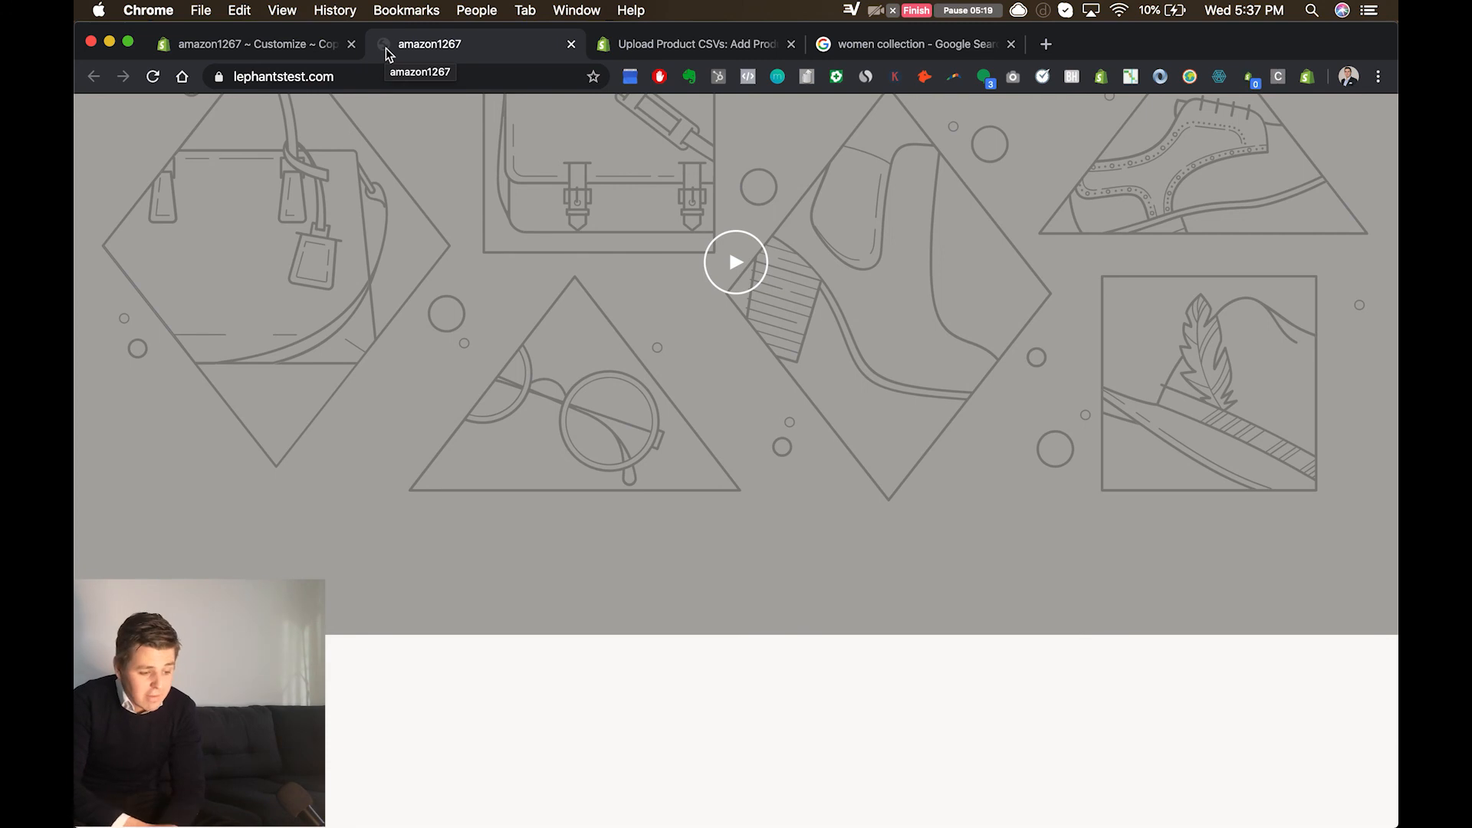
left_click(686, 46)
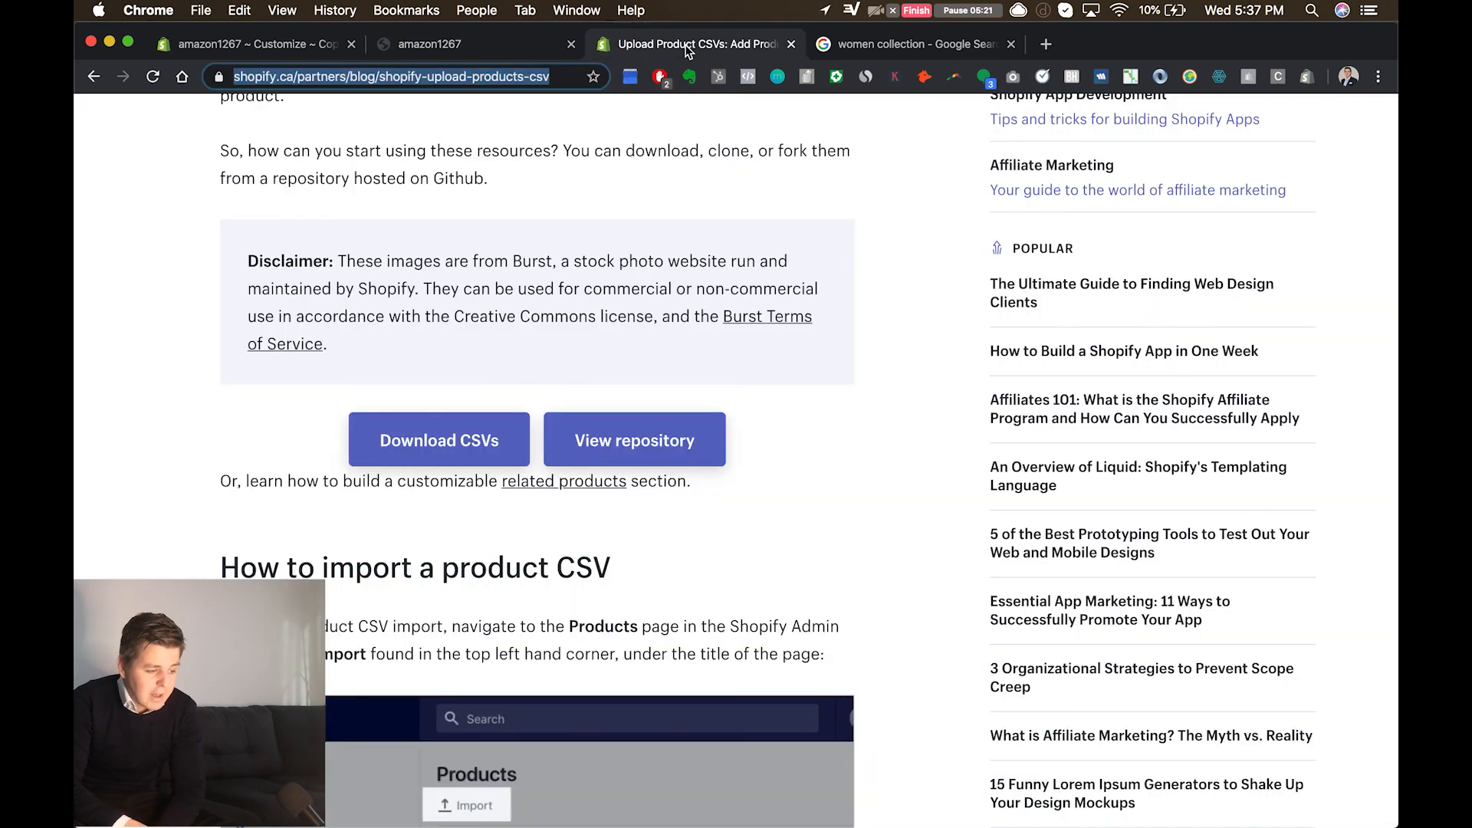
left_click(290, 47)
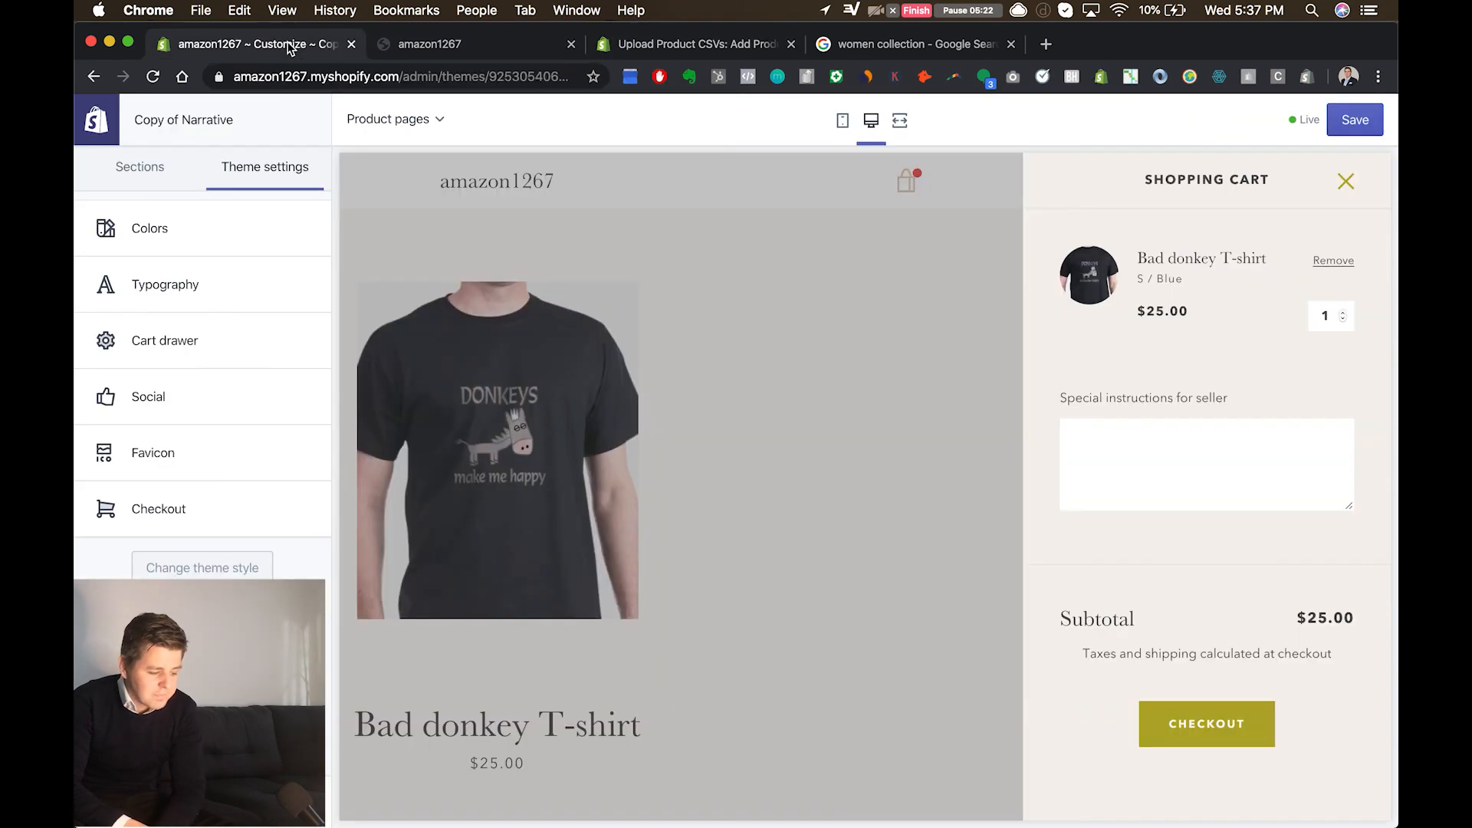
left_click(156, 456)
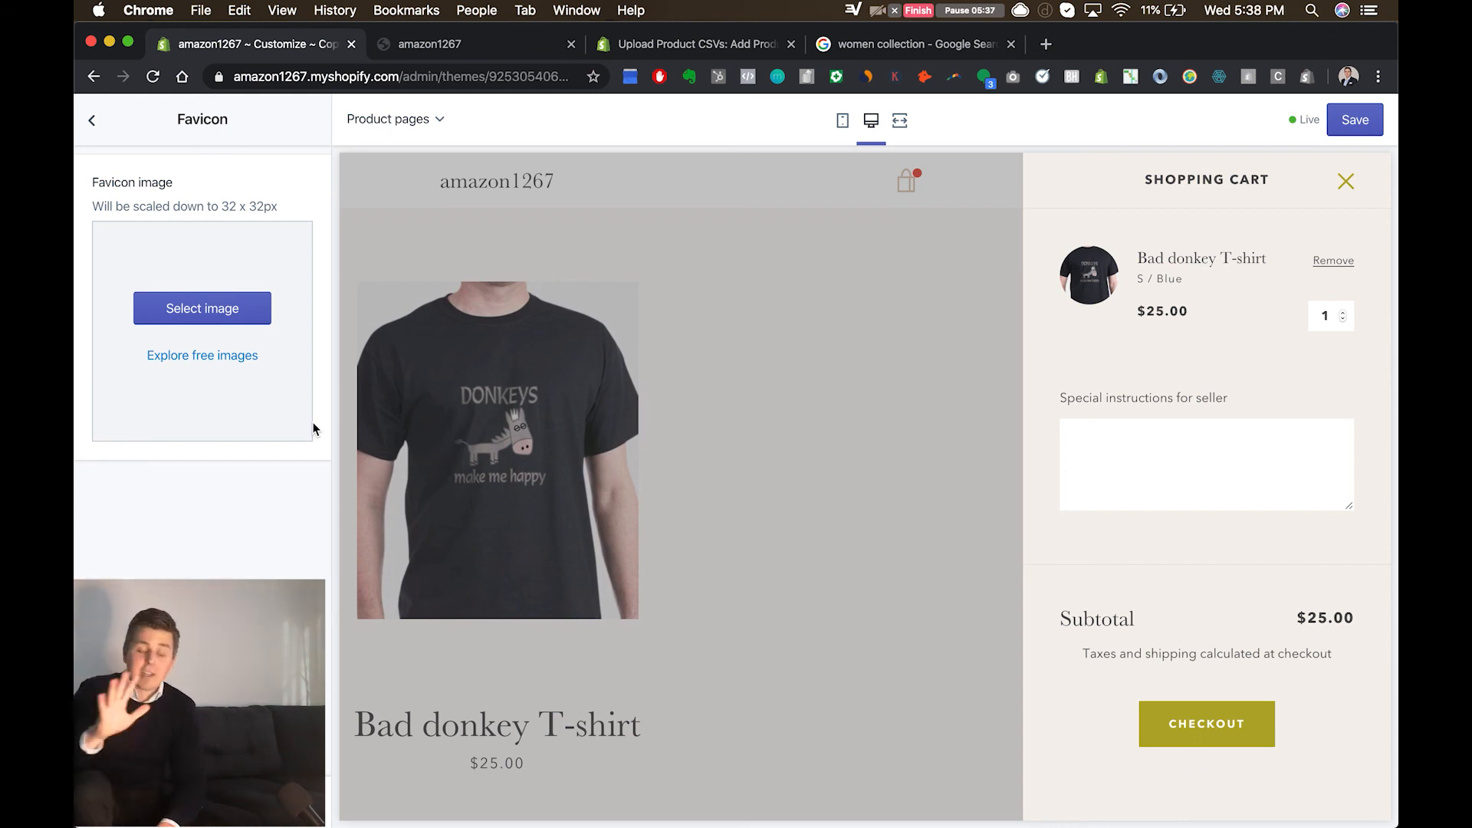
left_click(88, 137)
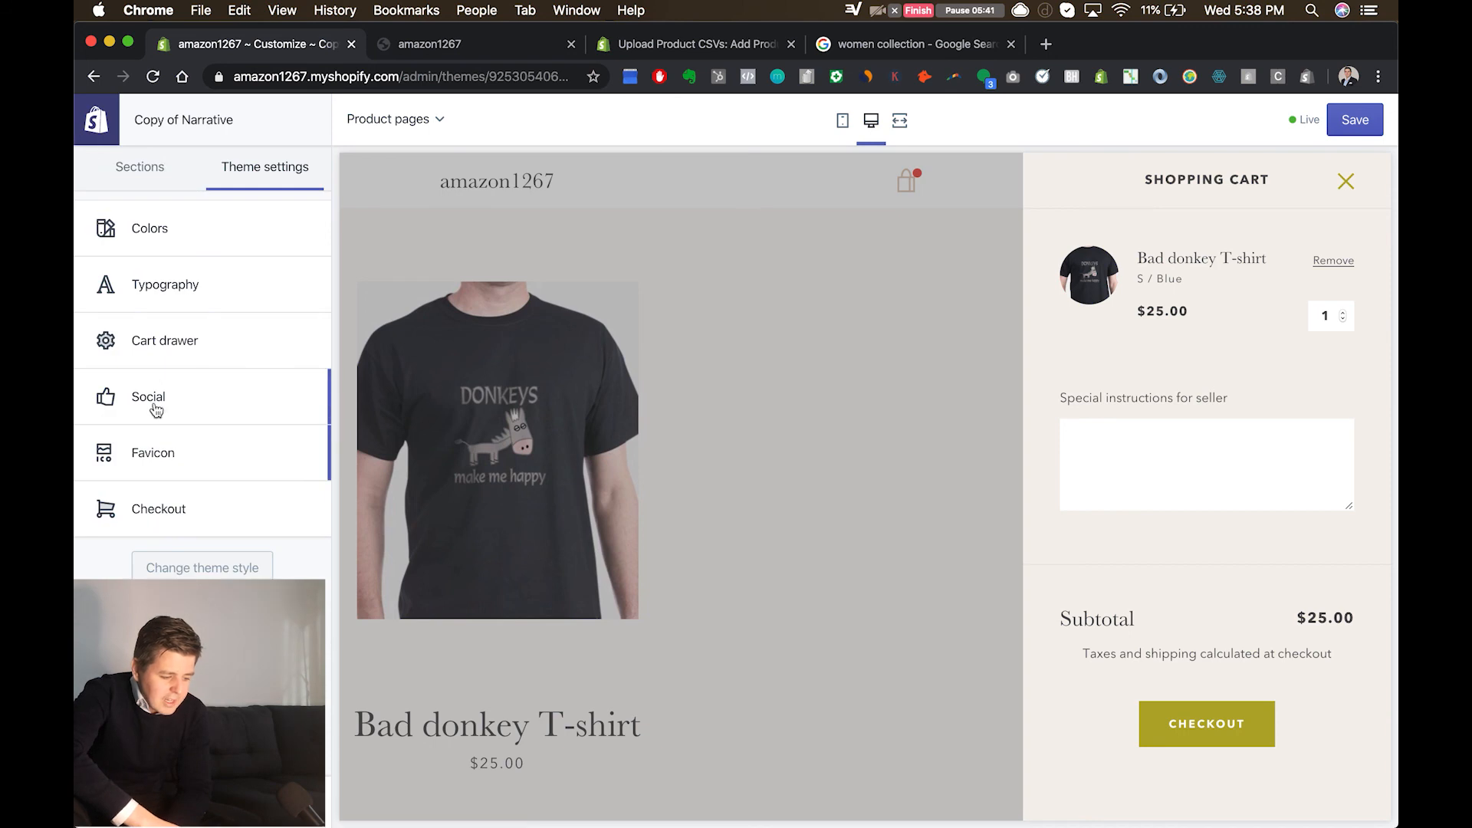
Step: Open the Checkout theme settings, then proceed from the cart to the checkout page in the preview and review its form
left_click(190, 506)
scroll(266, 490, "down", 1)
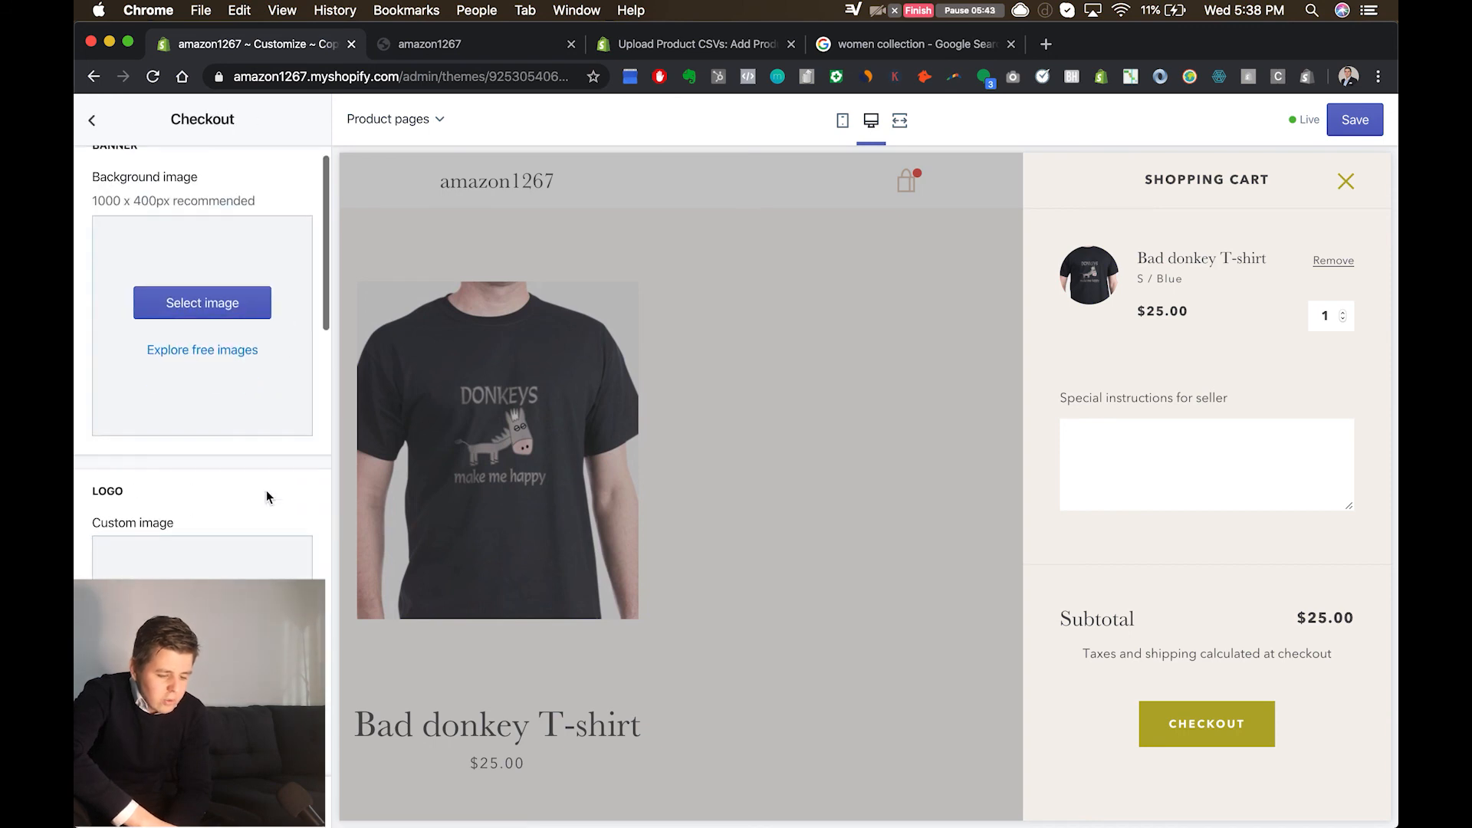
left_click(1223, 723)
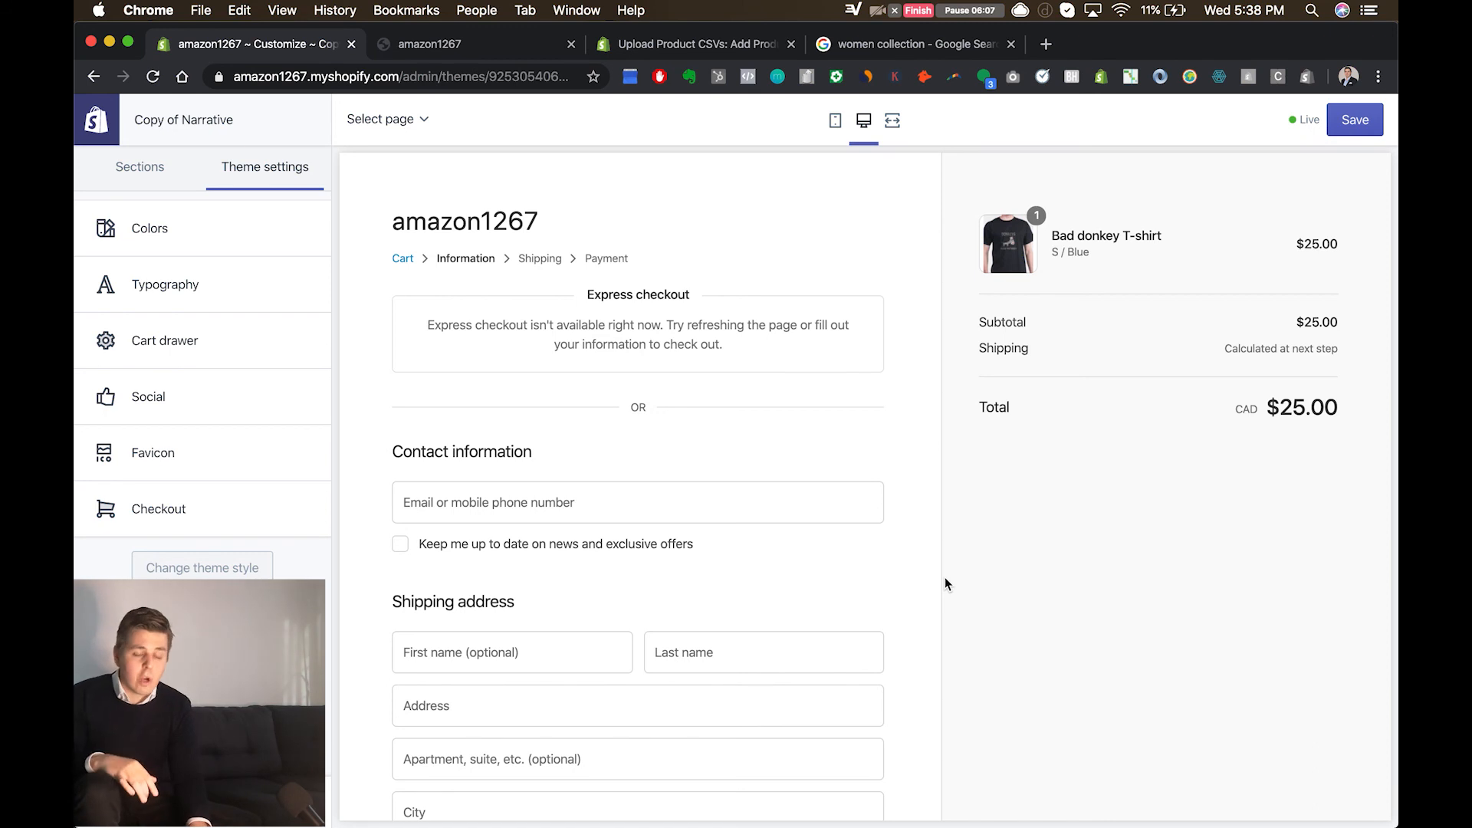
scroll(946, 584, "down", 5)
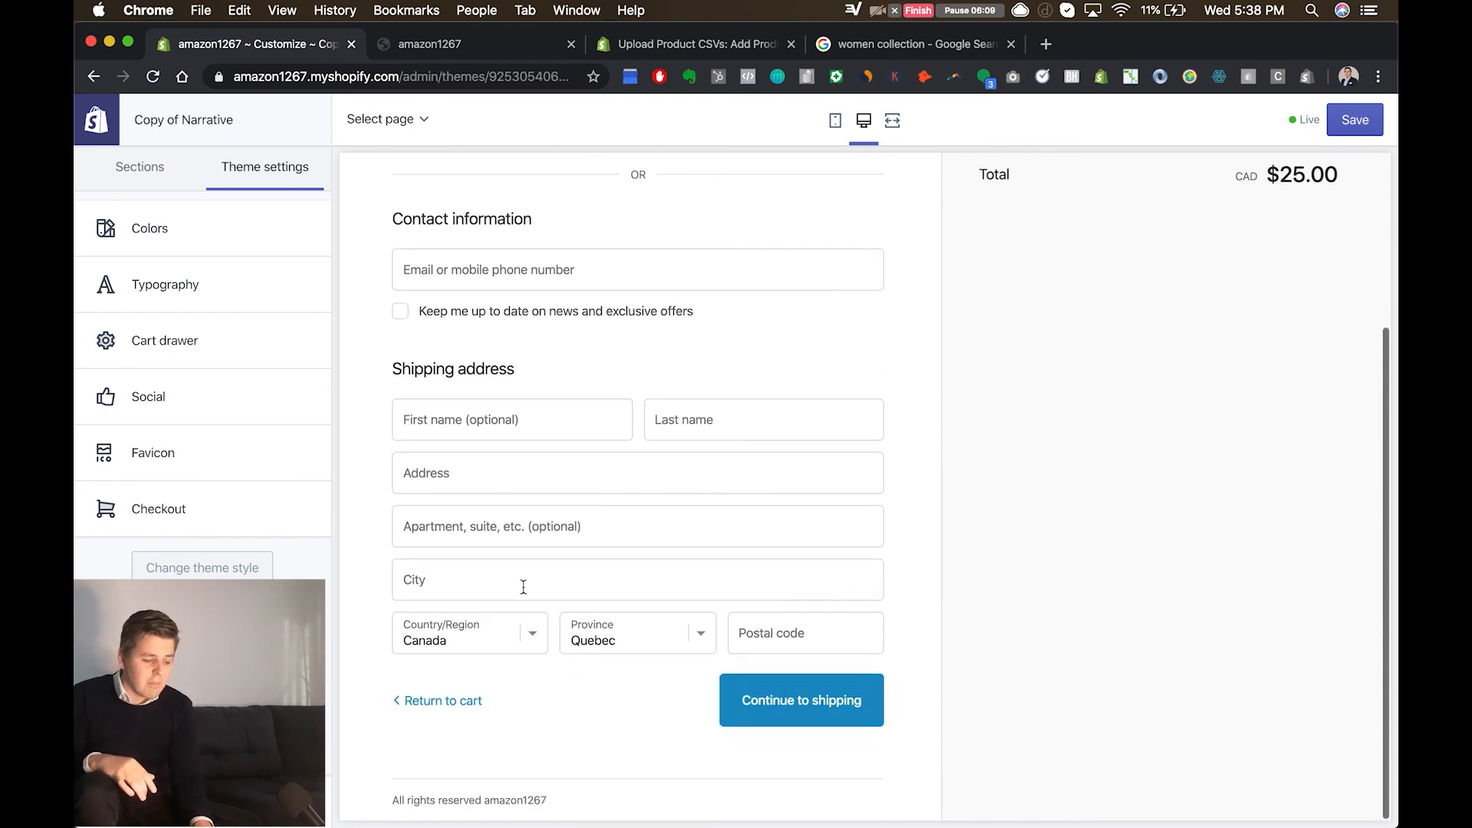
Step: Examine the Checkout theme settings for the banner, logo, main content area, typography and colors
left_click(230, 519)
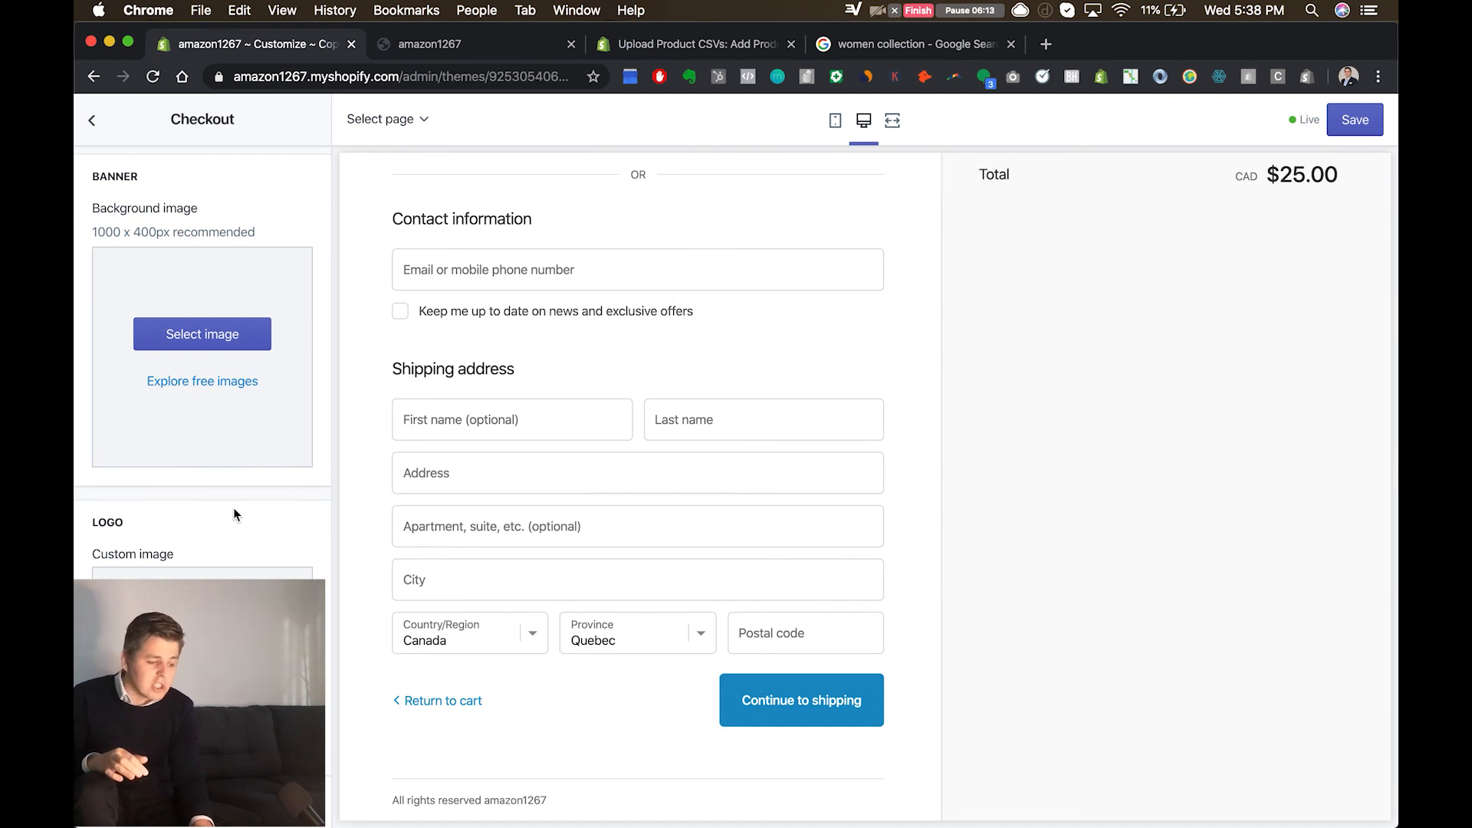
scroll(233, 507, "down", 2)
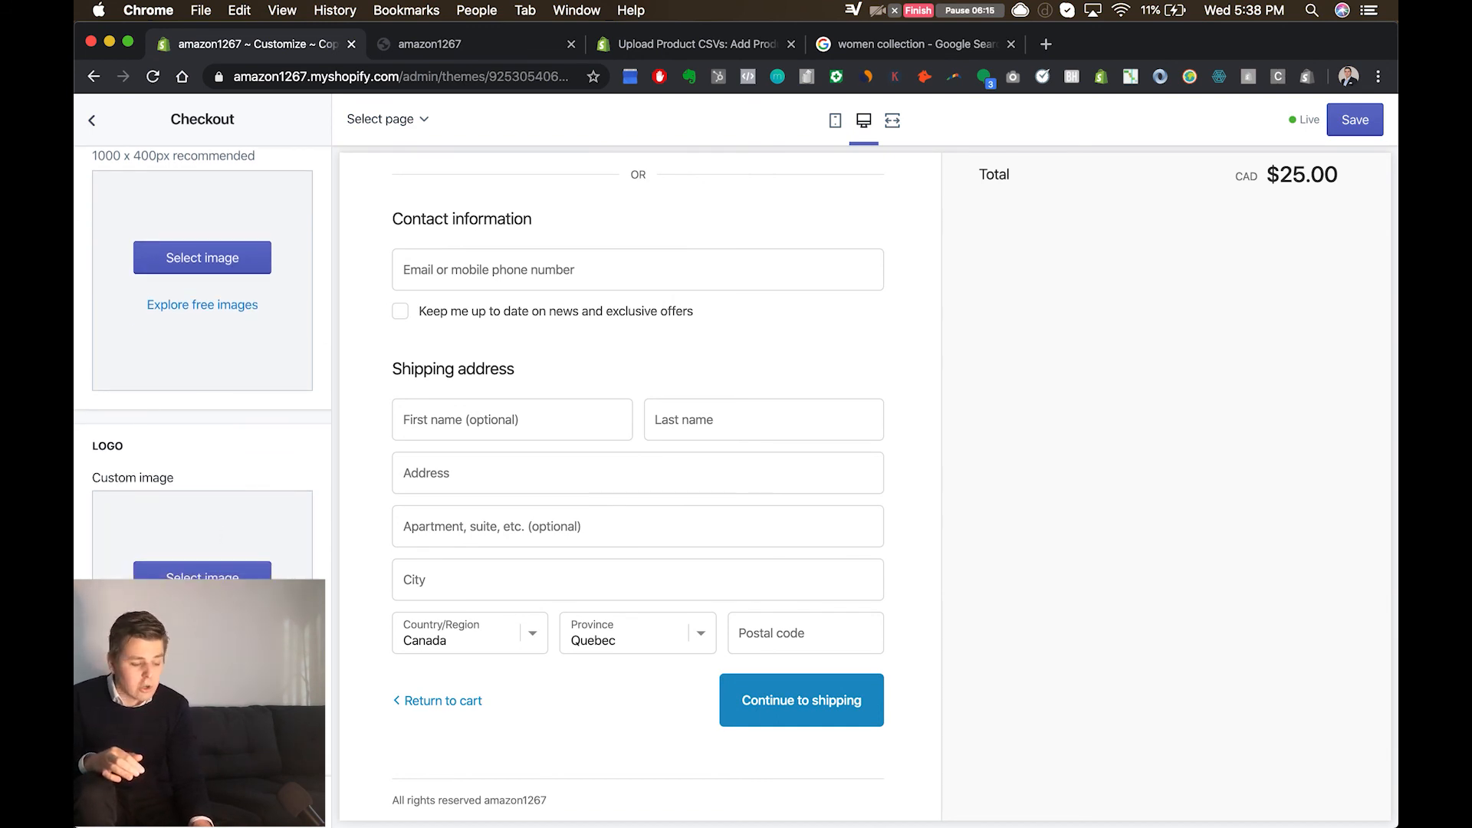
scroll(203, 360, "down", 5)
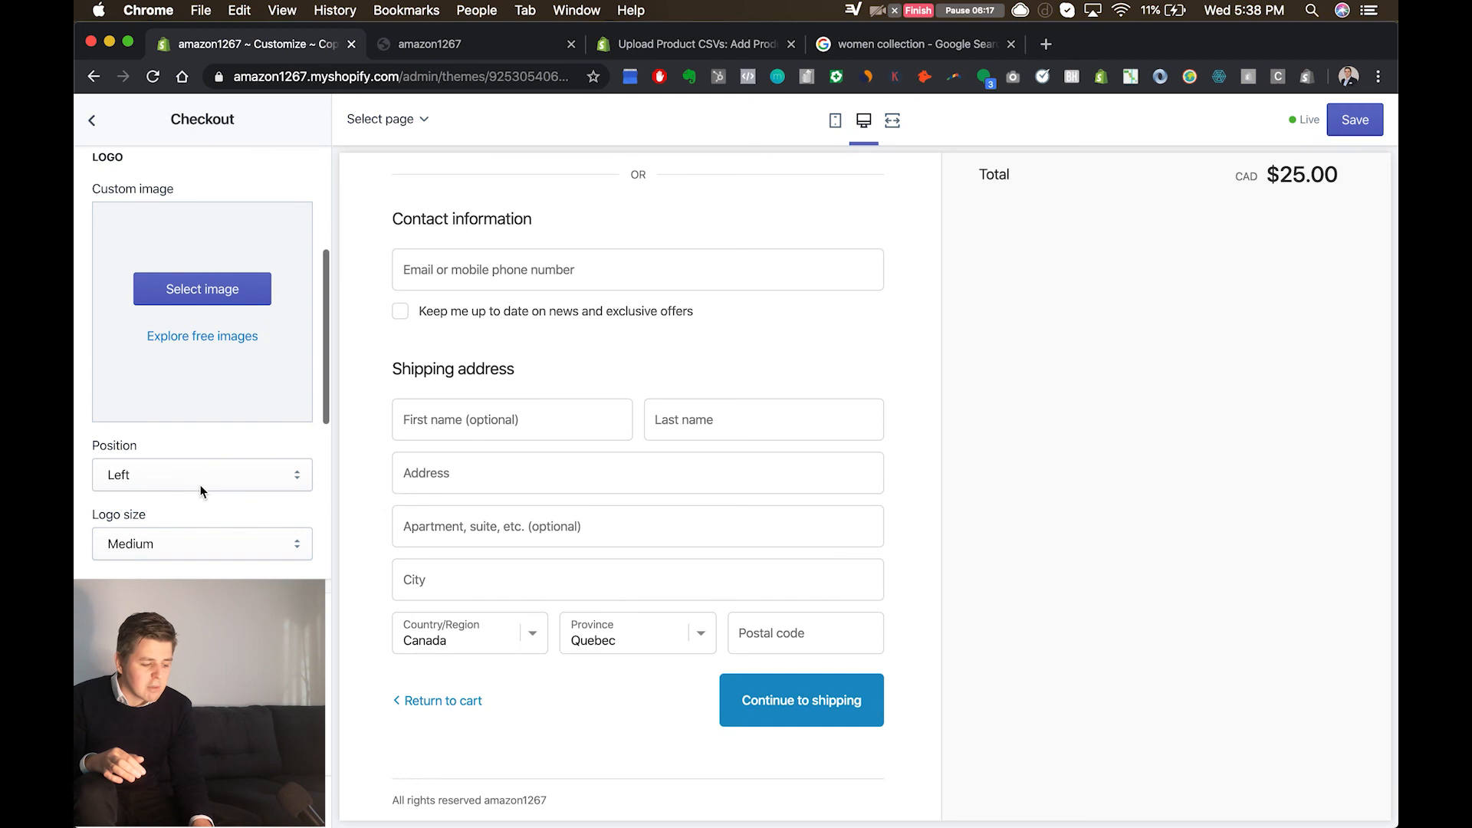
scroll(201, 518, "down", 5)
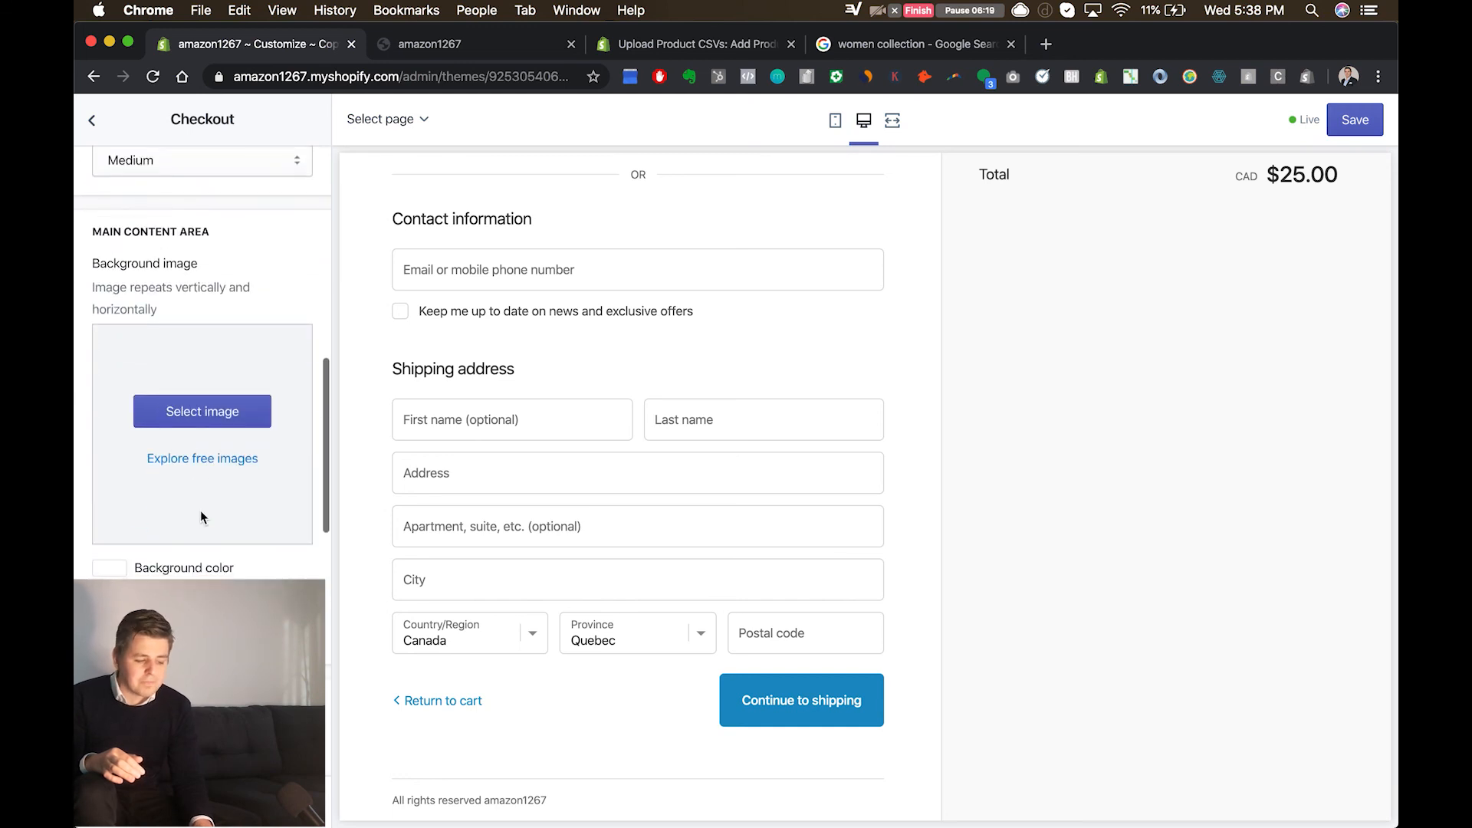
scroll(200, 509, "down", 10)
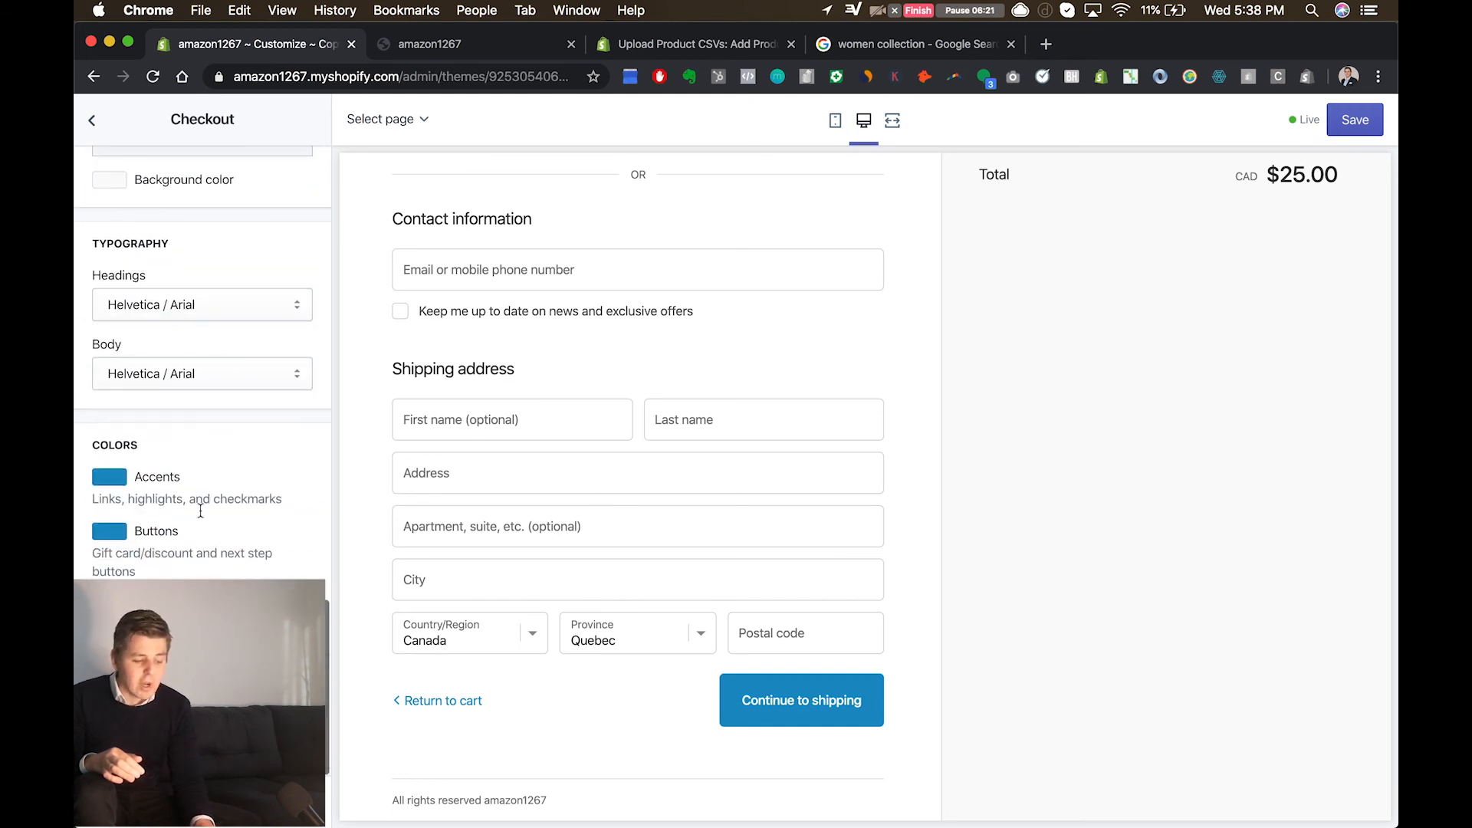
Step: Return from the checkout to the Shopping Cart page in the preview and proceed to checkout again
scroll(992, 223, "up", 5)
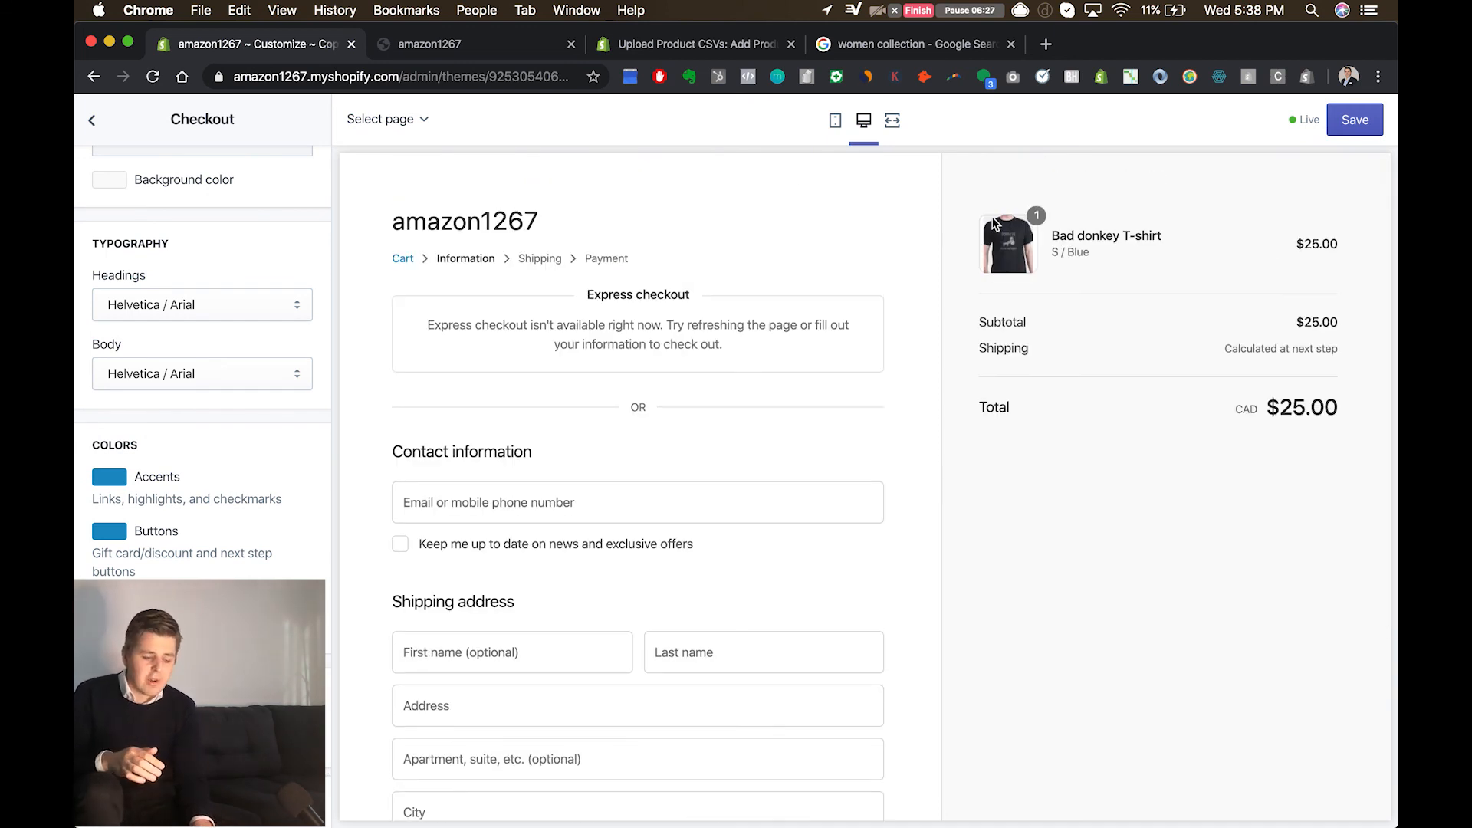
left_click(399, 260)
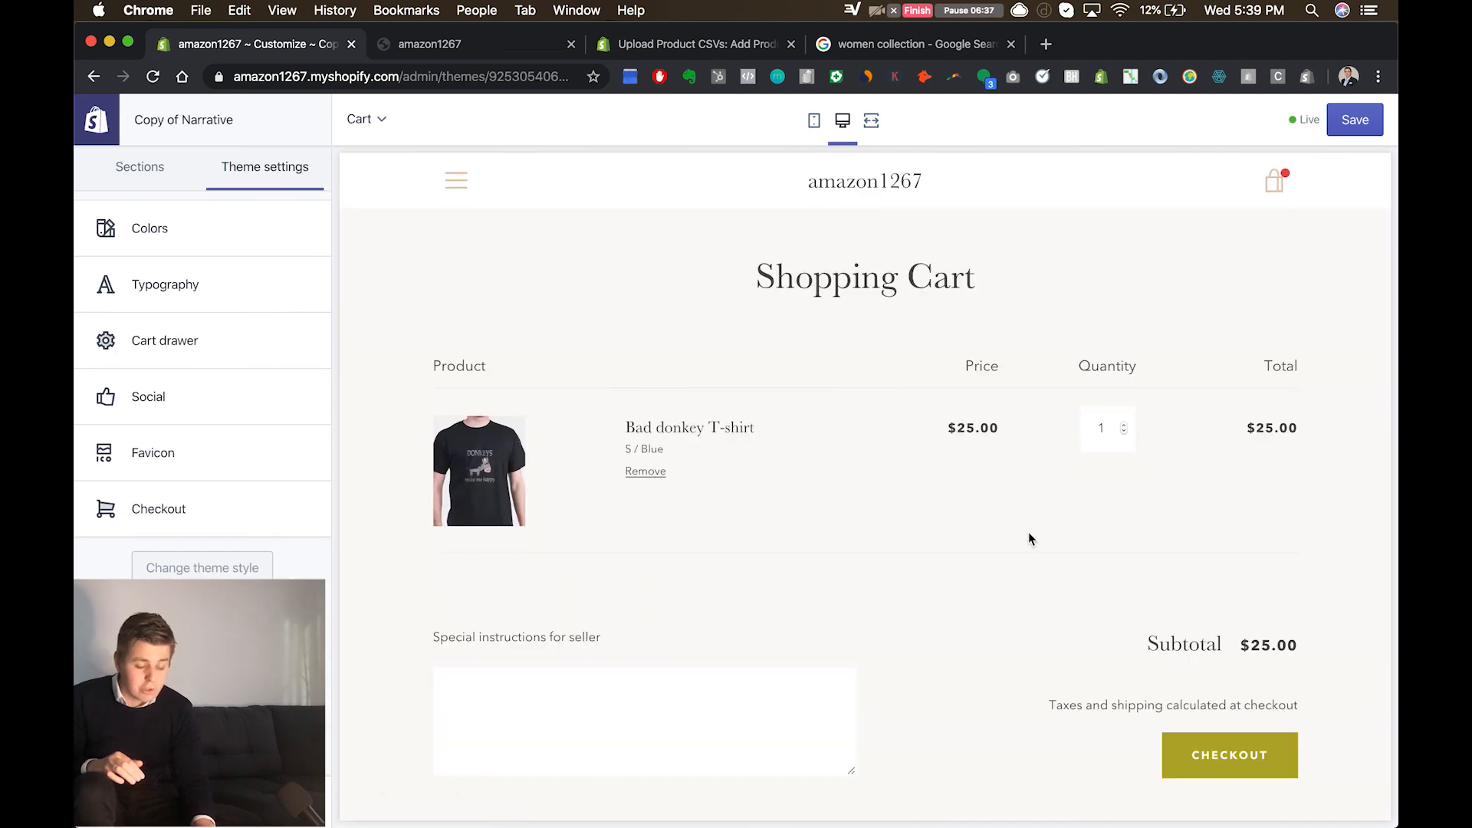
left_click(1229, 755)
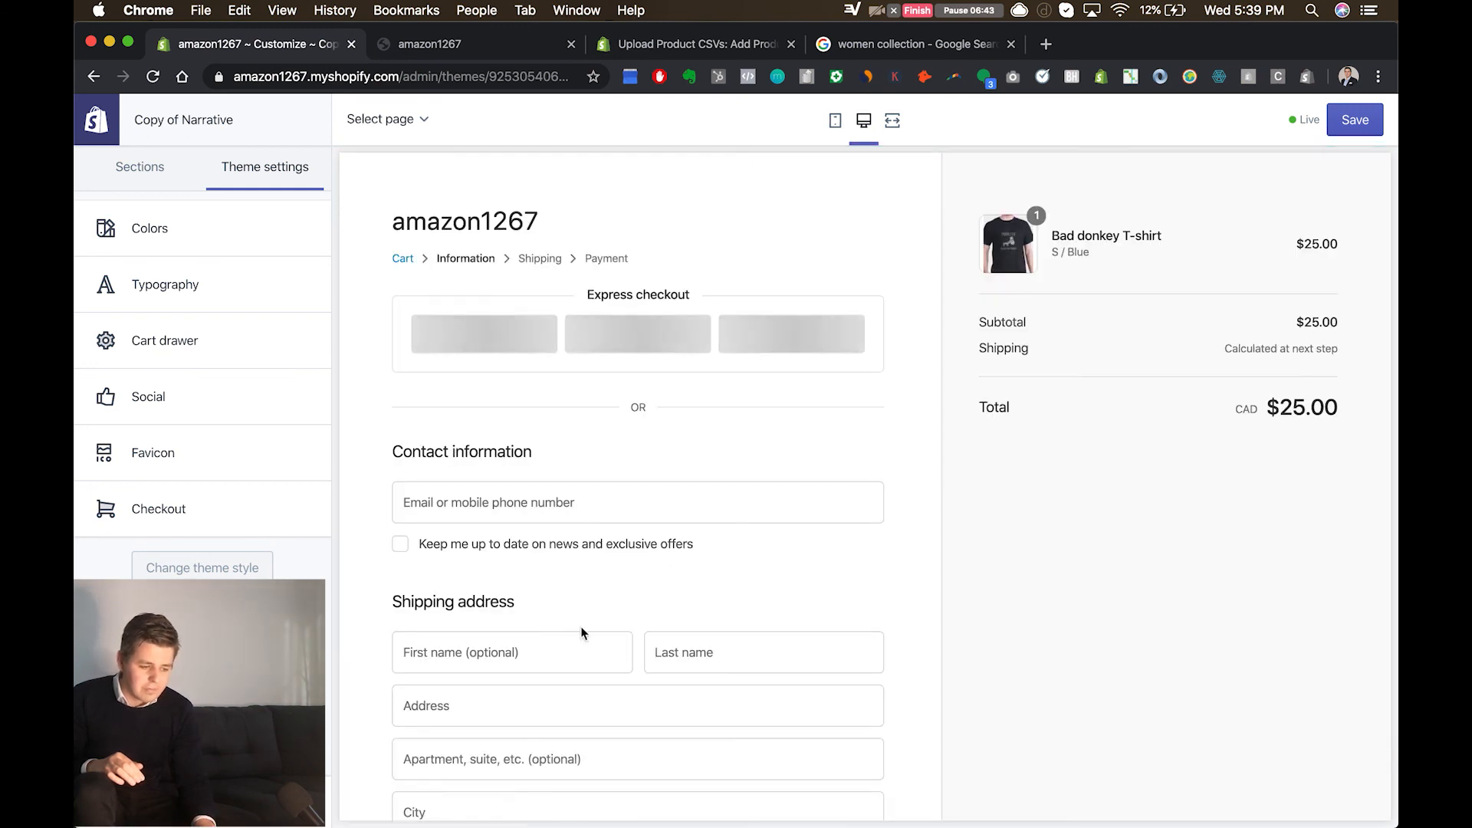
Step: Check the list of page templates from both the checkout and the Cart page, and revisit the Checkout theme settings
left_click(422, 120)
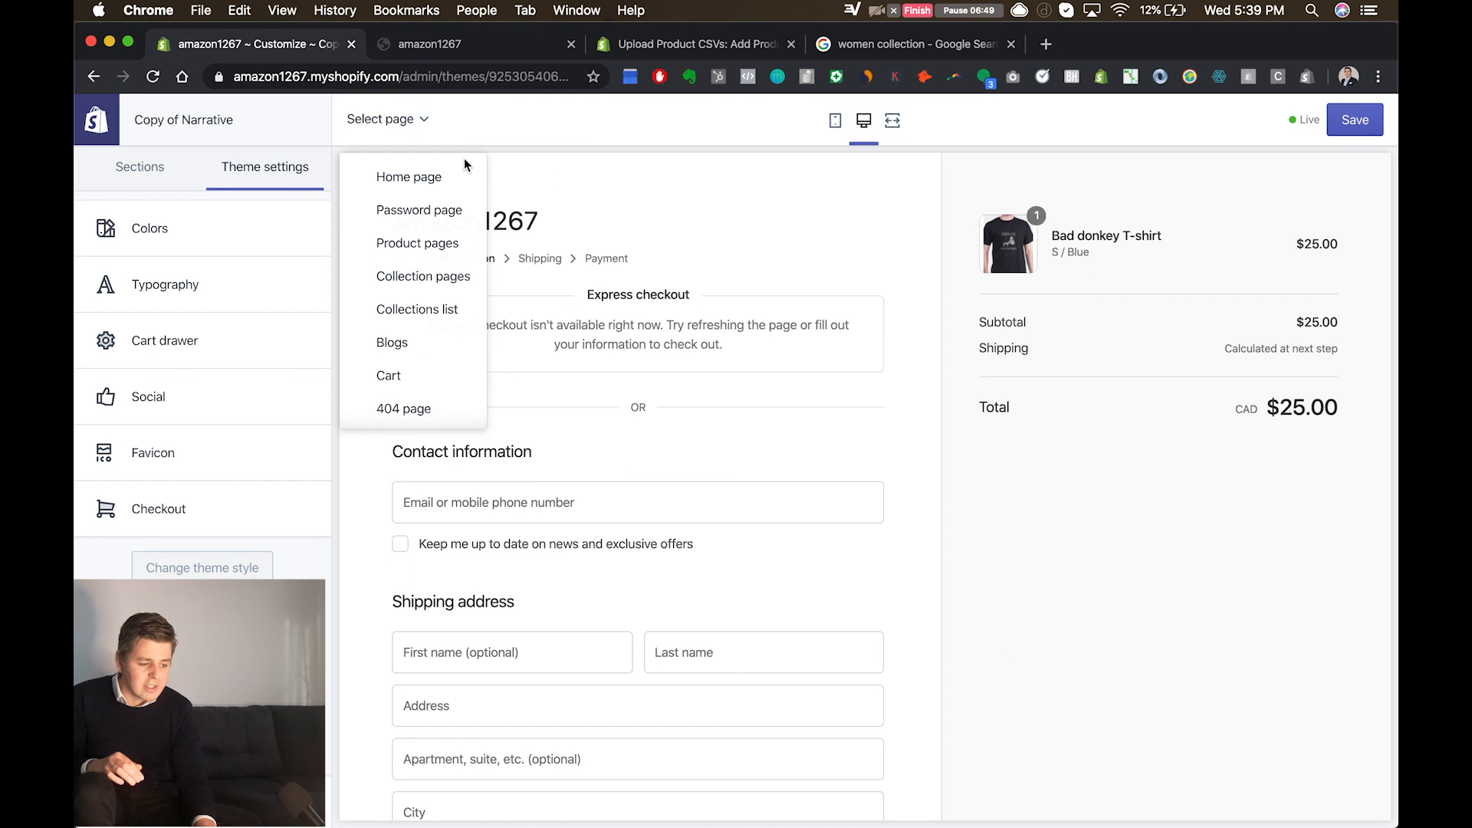
left_click(194, 529)
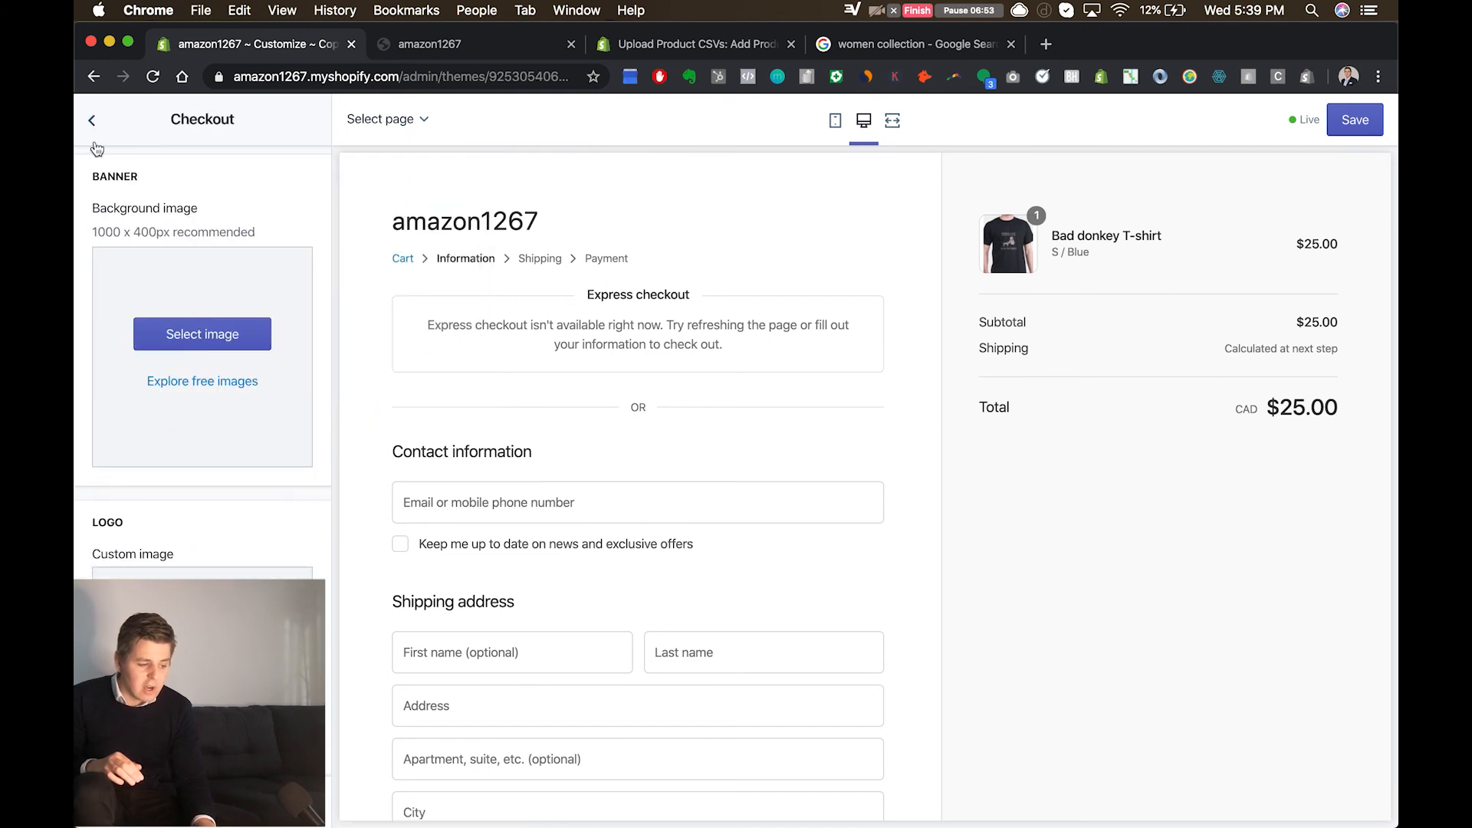
left_click(92, 121)
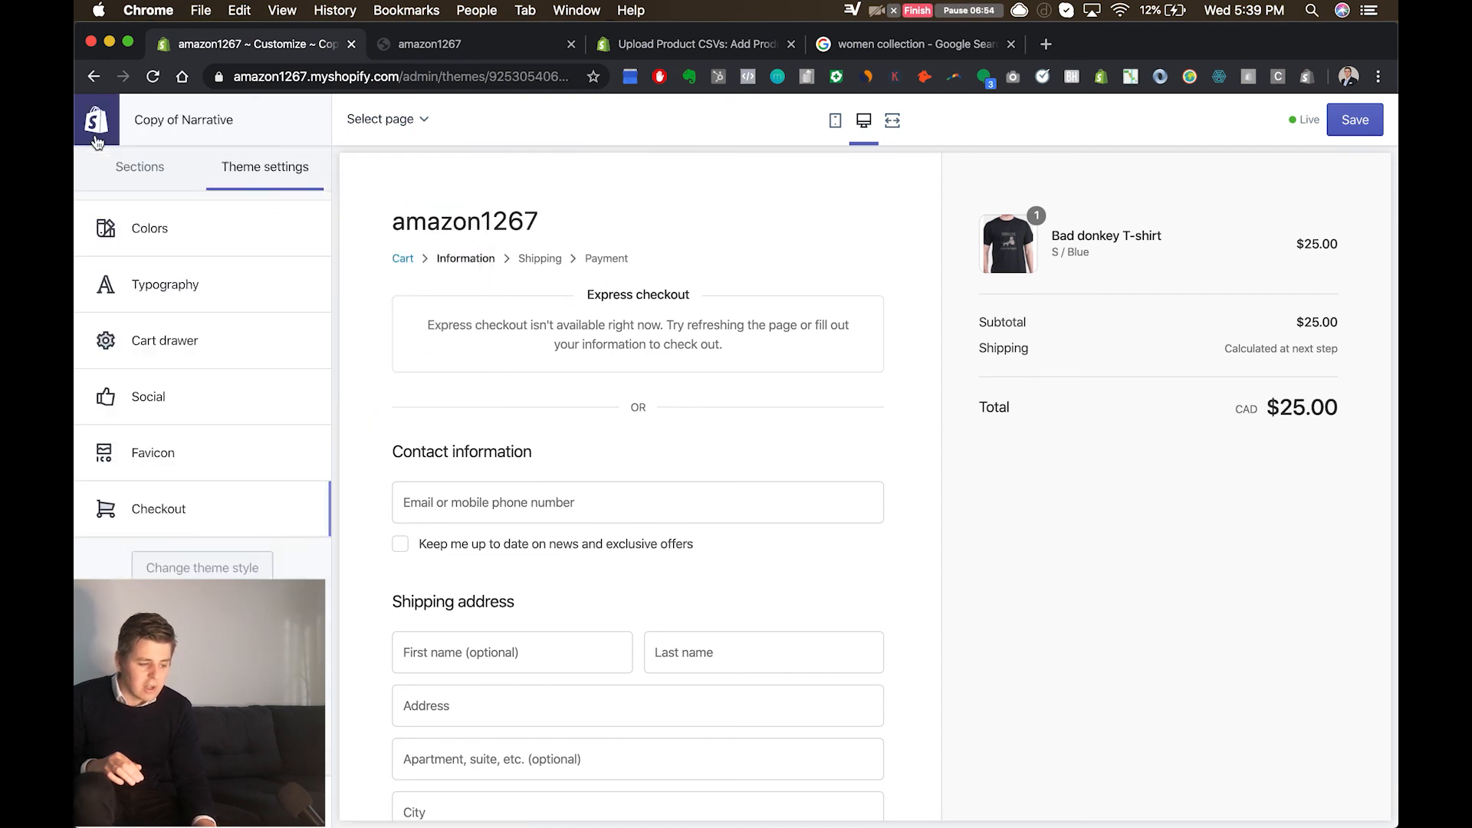
left_click(403, 259)
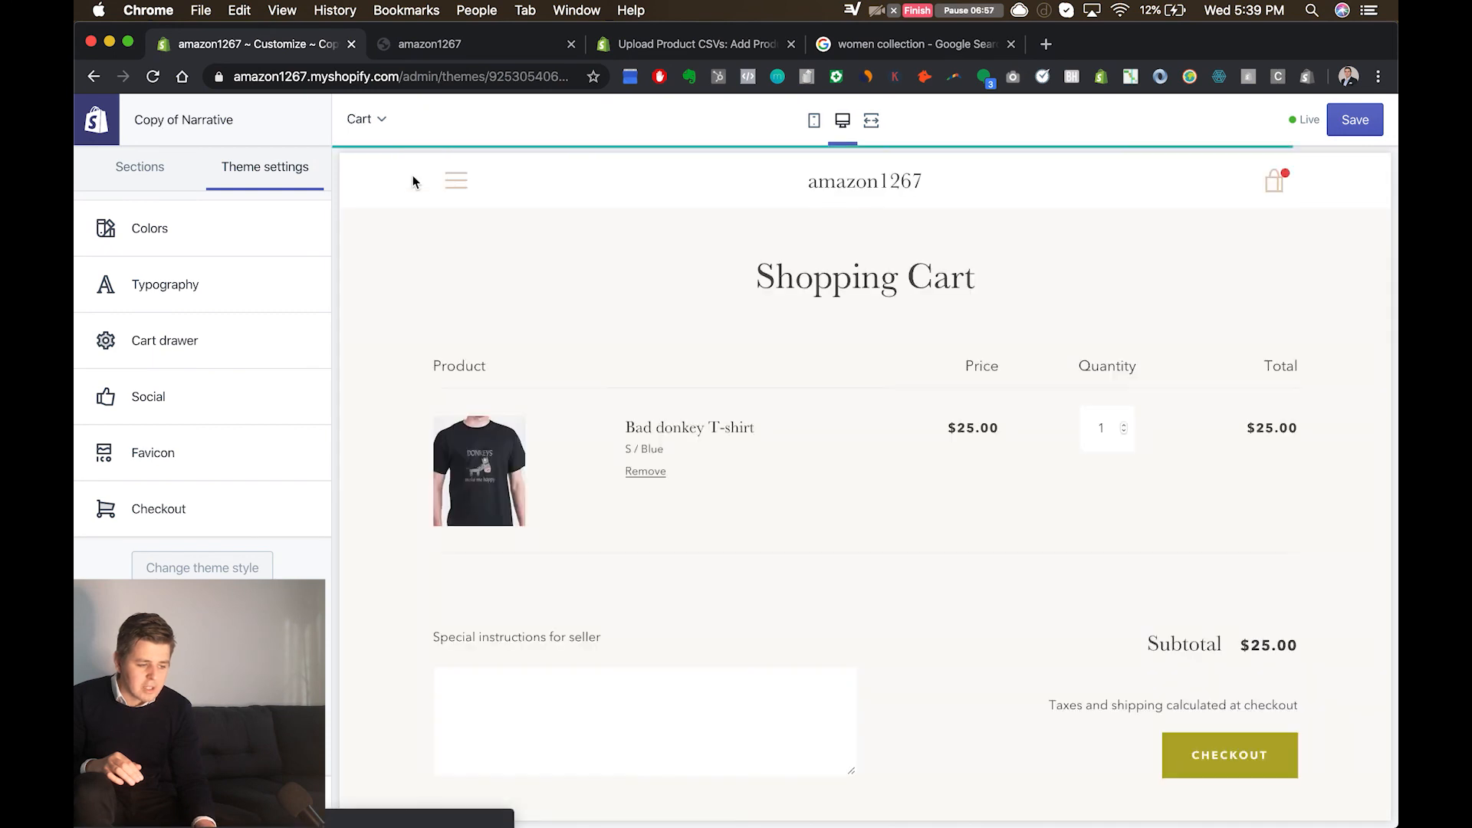
left_click(376, 122)
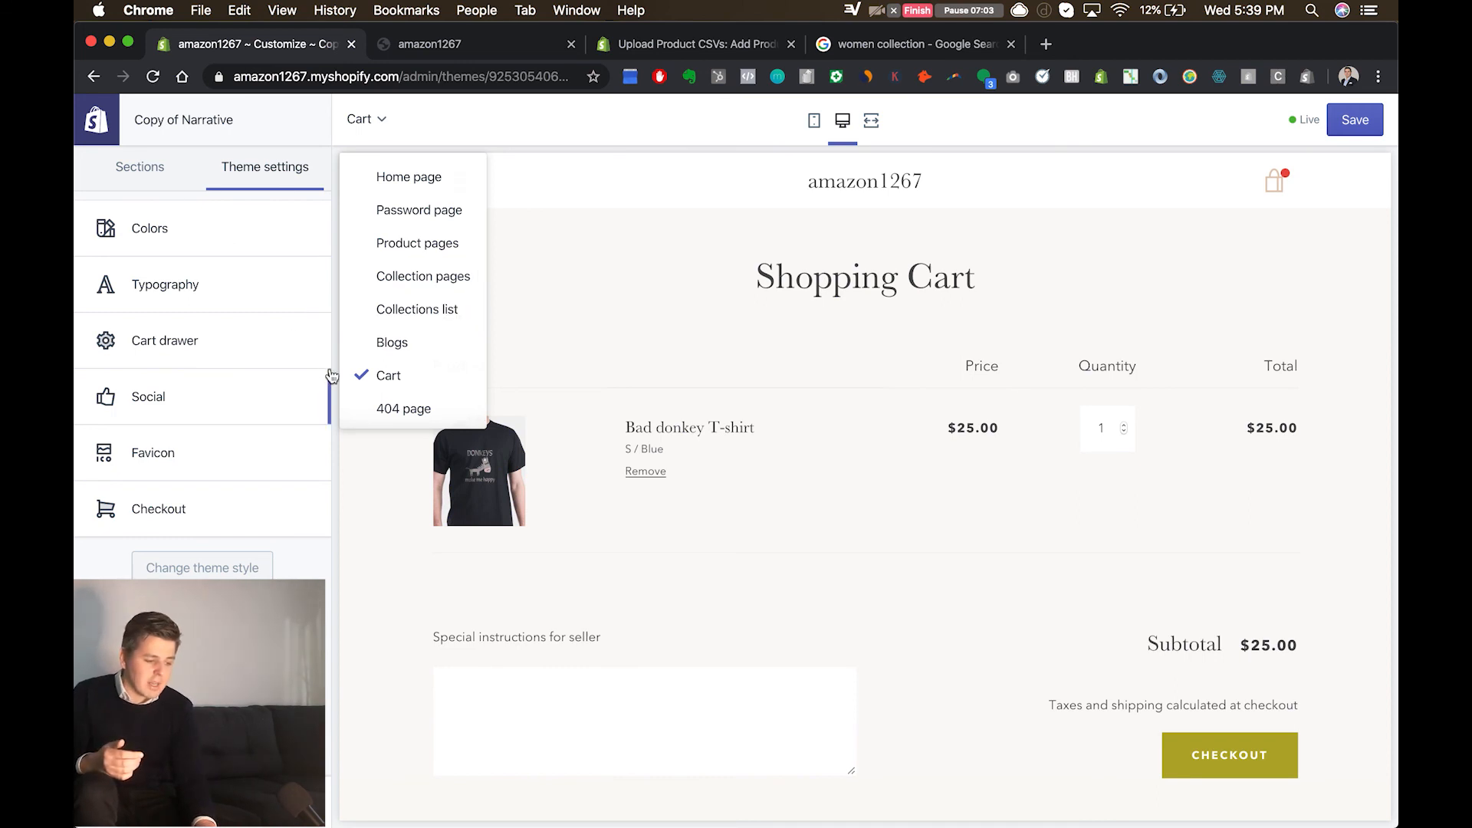
Step: Show the Cart page's sections, save the theme changes and exit the theme editor to the themes page
left_click(119, 161)
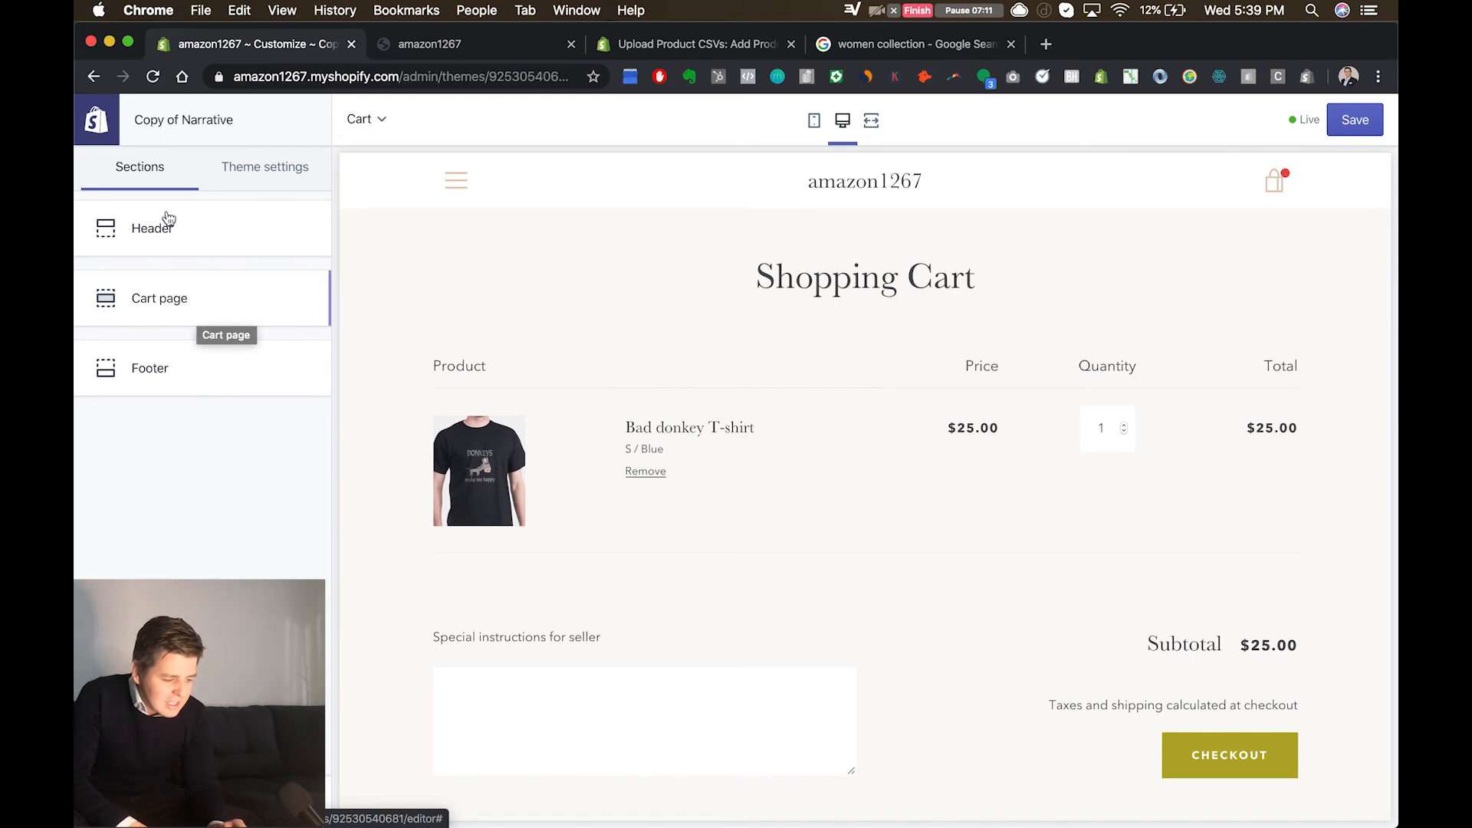
left_click(111, 138)
left_click(786, 301)
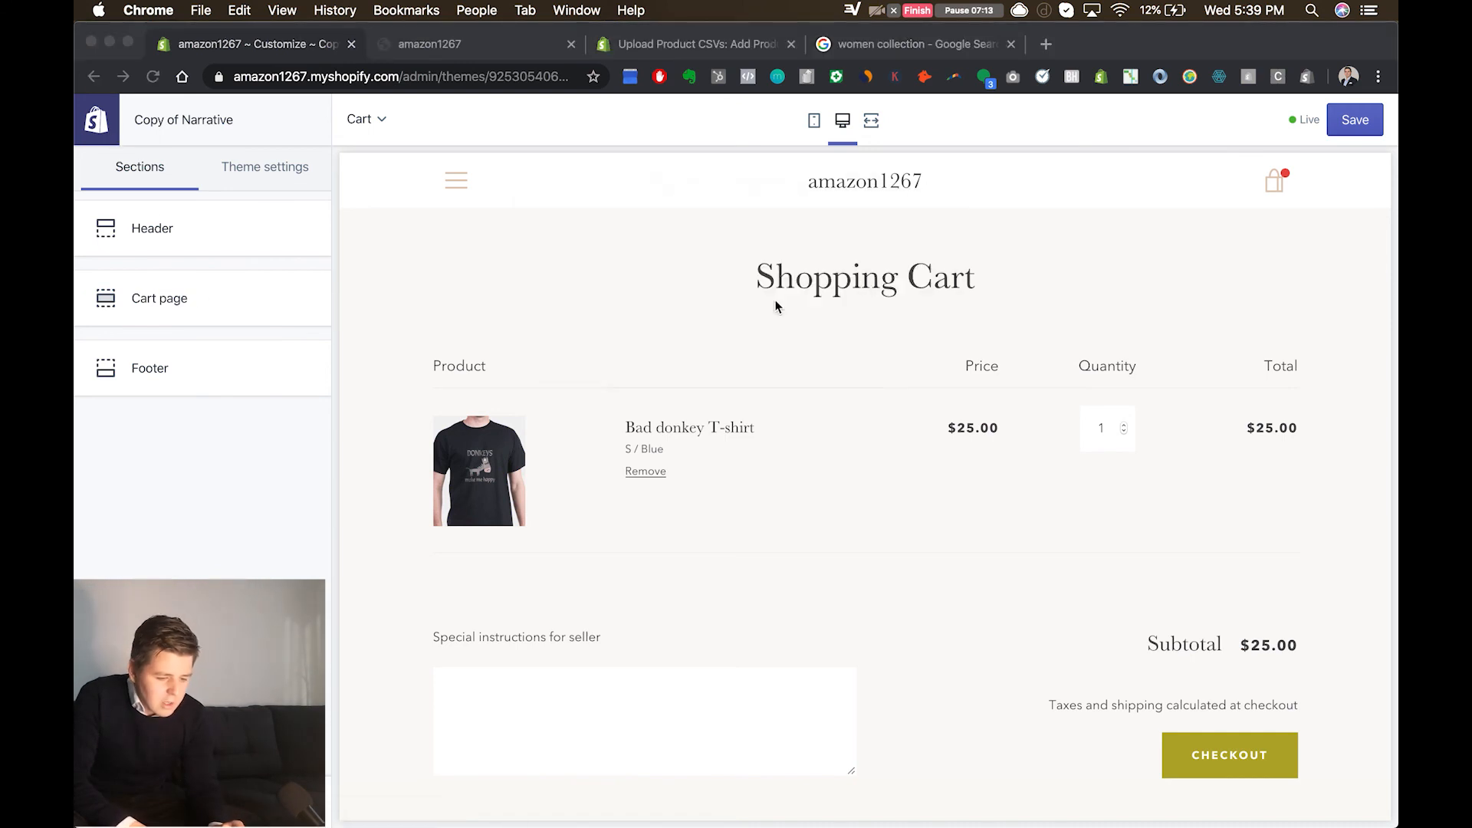
left_click(1355, 120)
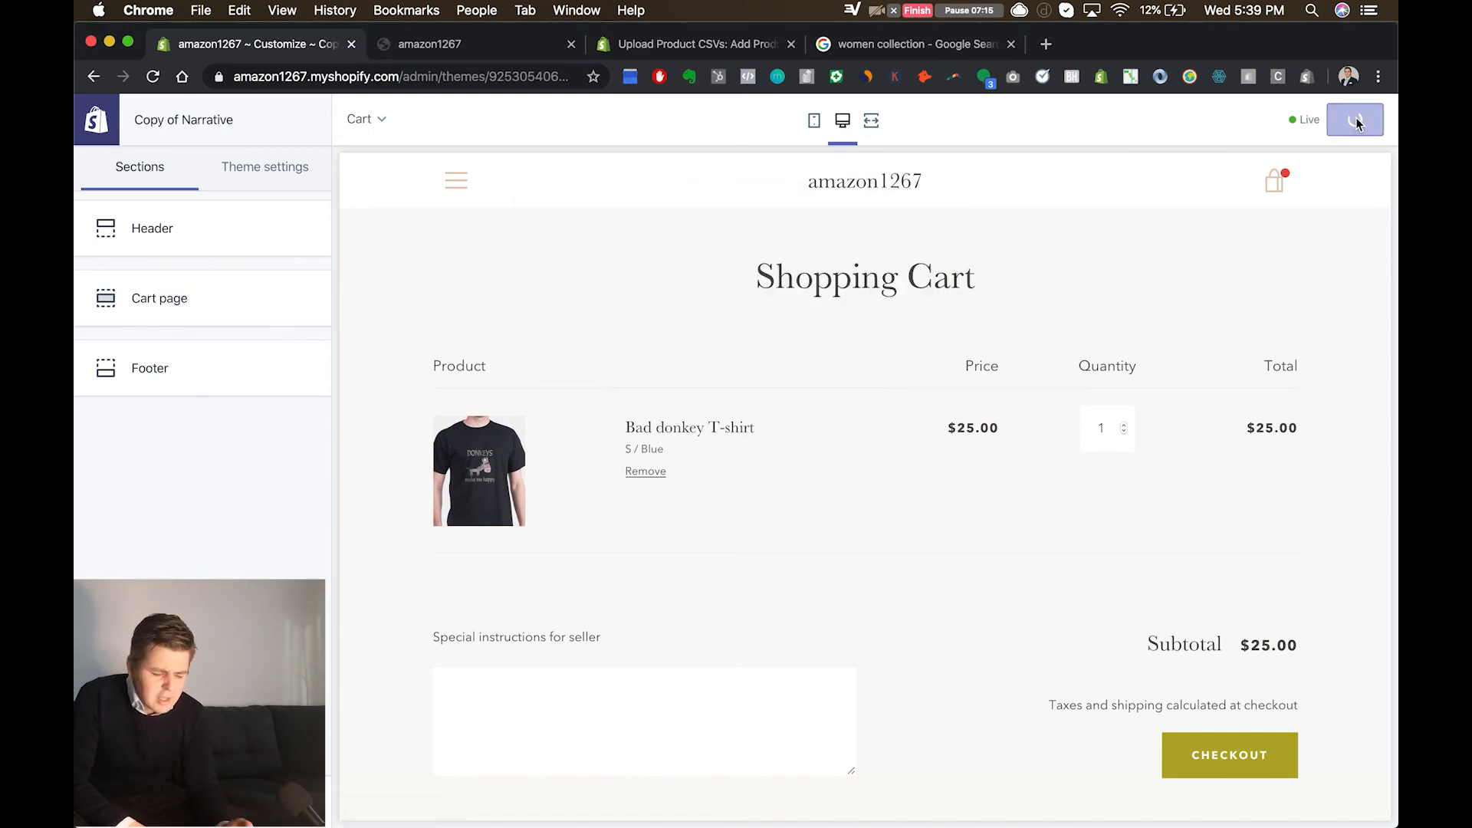
left_click(105, 143)
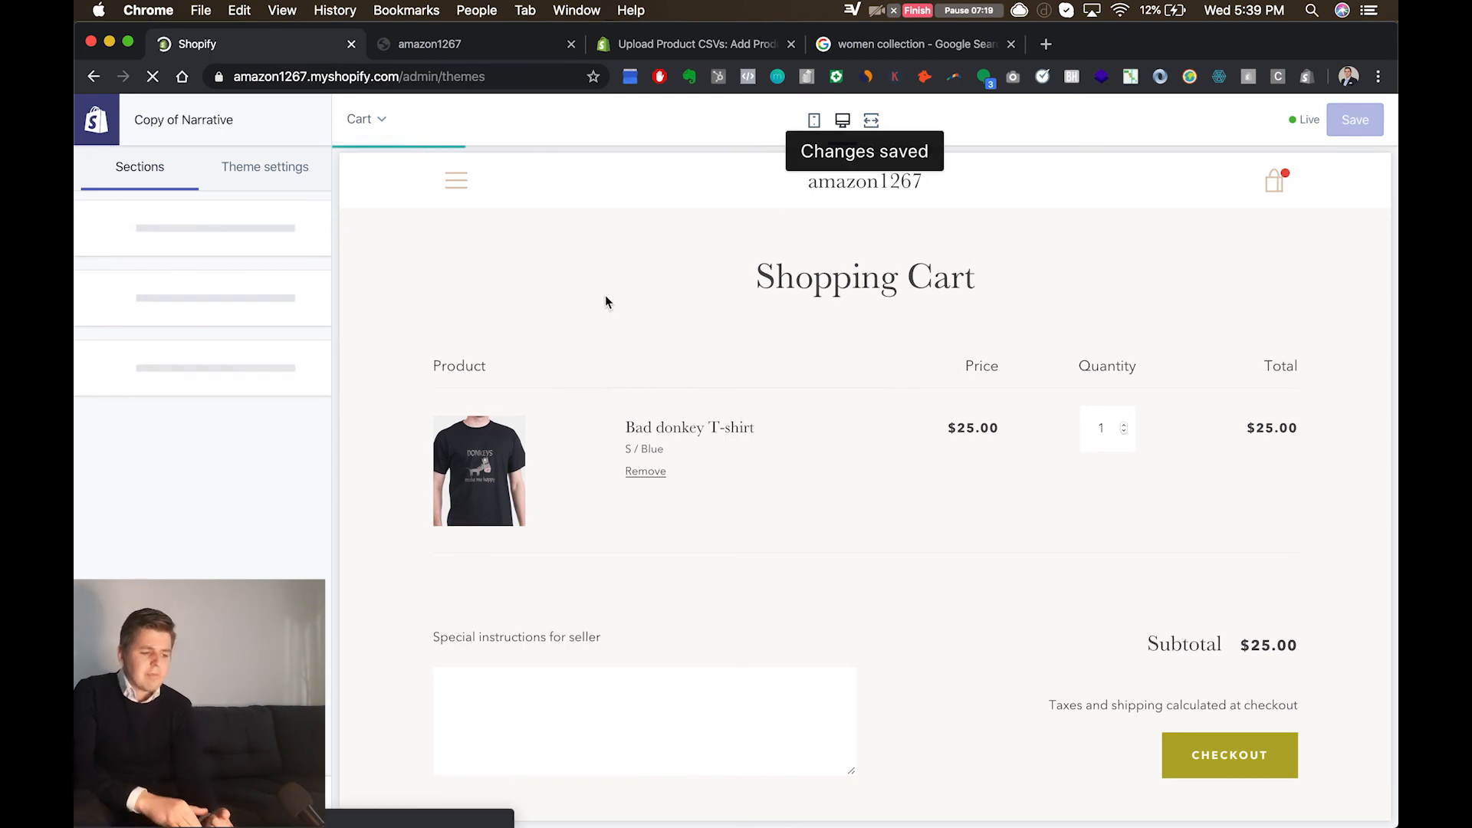